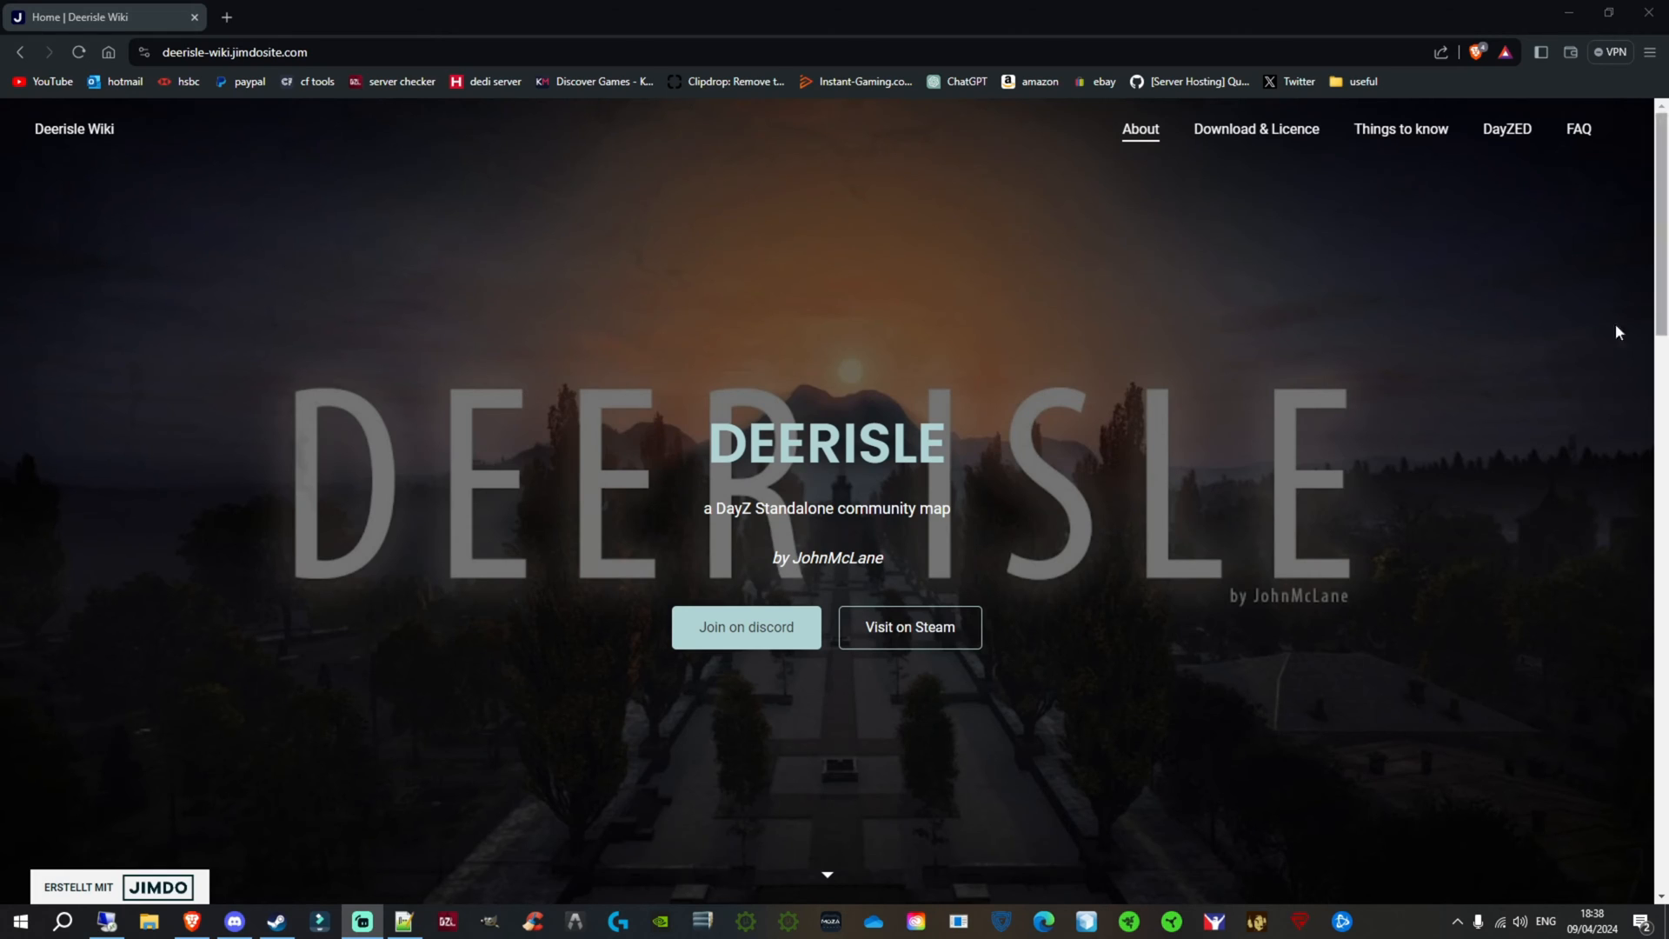
Step: Open the Download & Licence page of the Deerisle Wiki and accept the Deerisle licence to reach the GitHub downloads
left_click(1245, 138)
left_click(1246, 138)
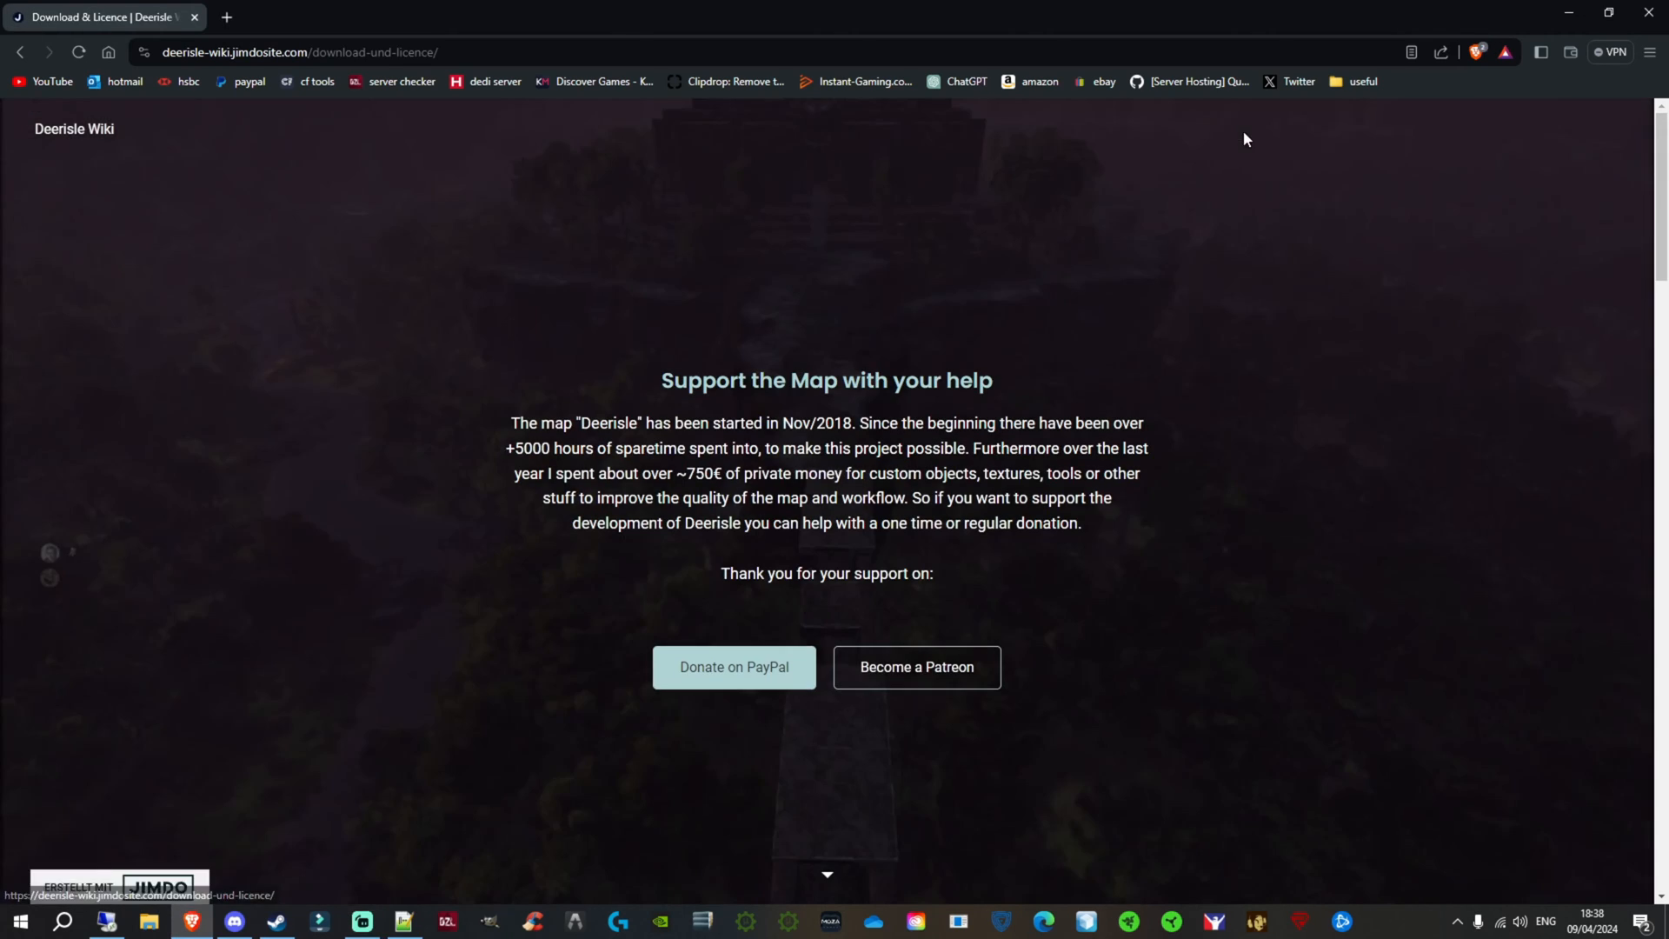
left_click_drag(1666, 241, 1662, 830)
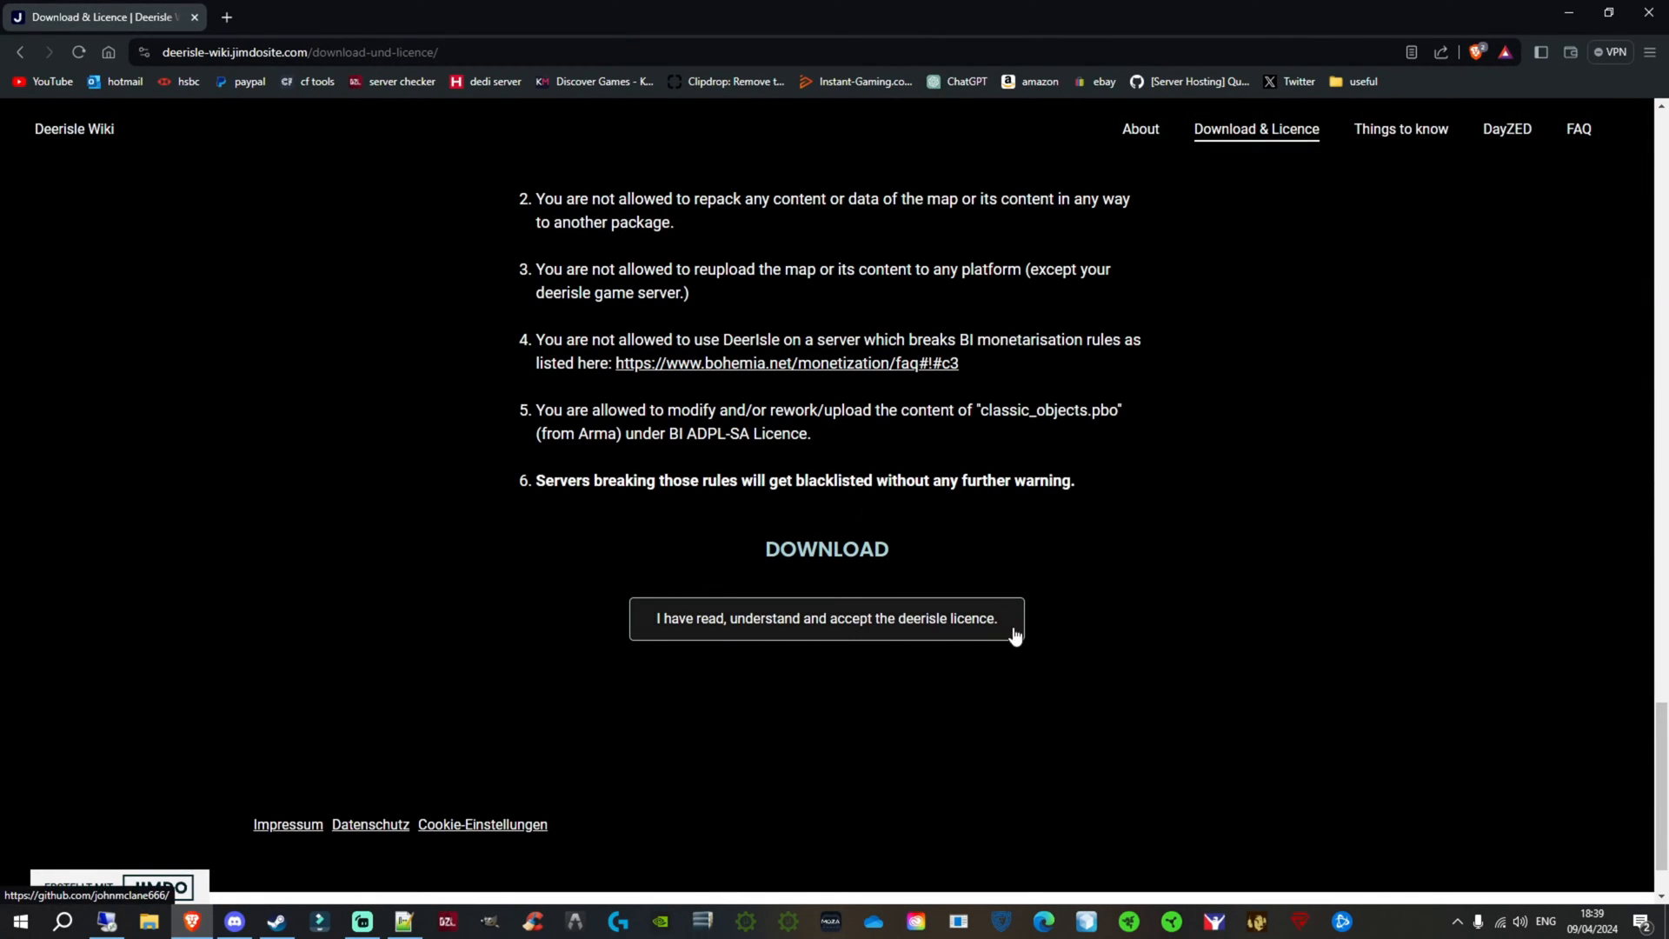
left_click(815, 618)
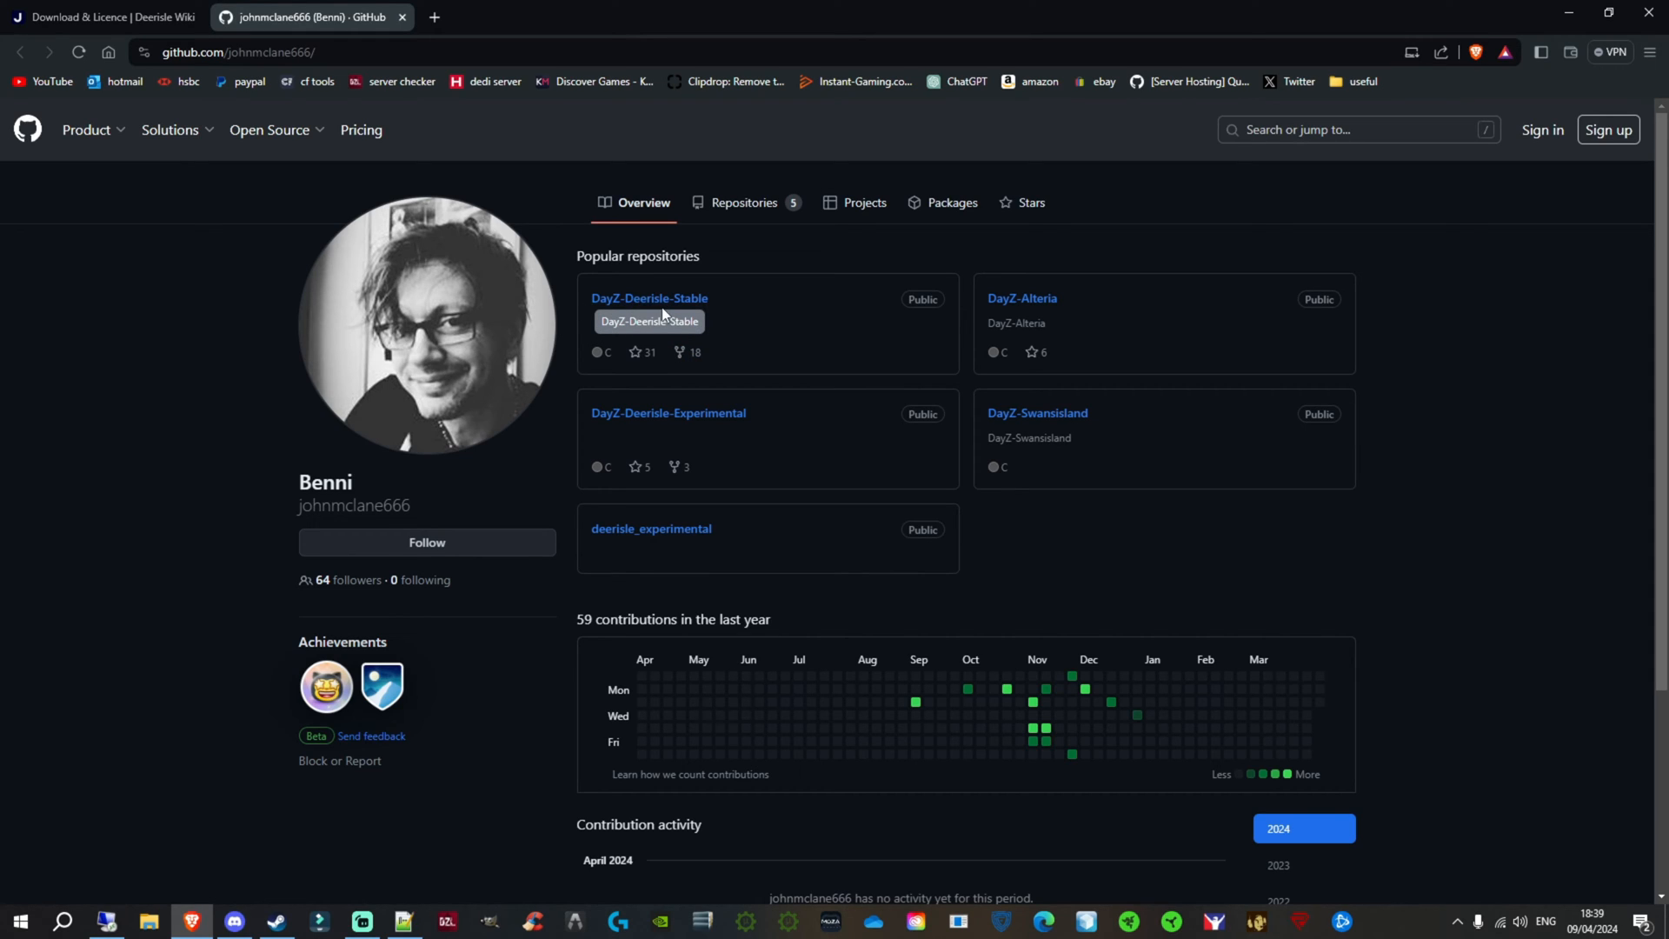
Step: Download the DayZ-Deerisle-Stable repository as DayZ-Deerisle-Stable-master.zip to the Desktop and minimise the browser
left_click(637, 301)
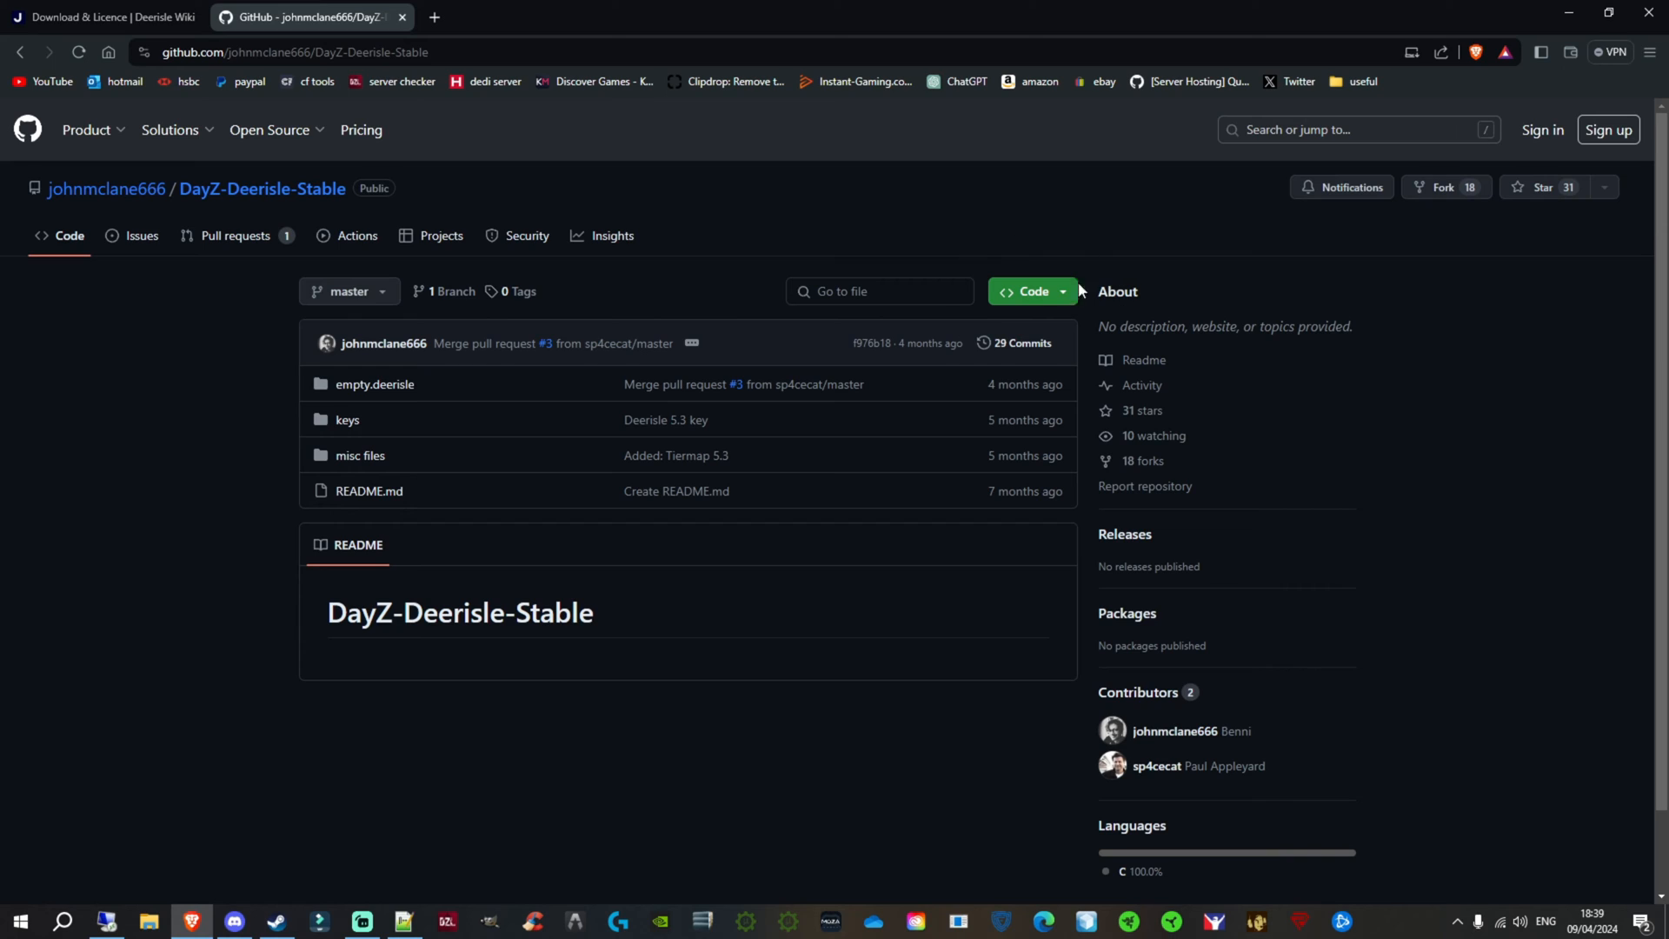
left_click(1028, 295)
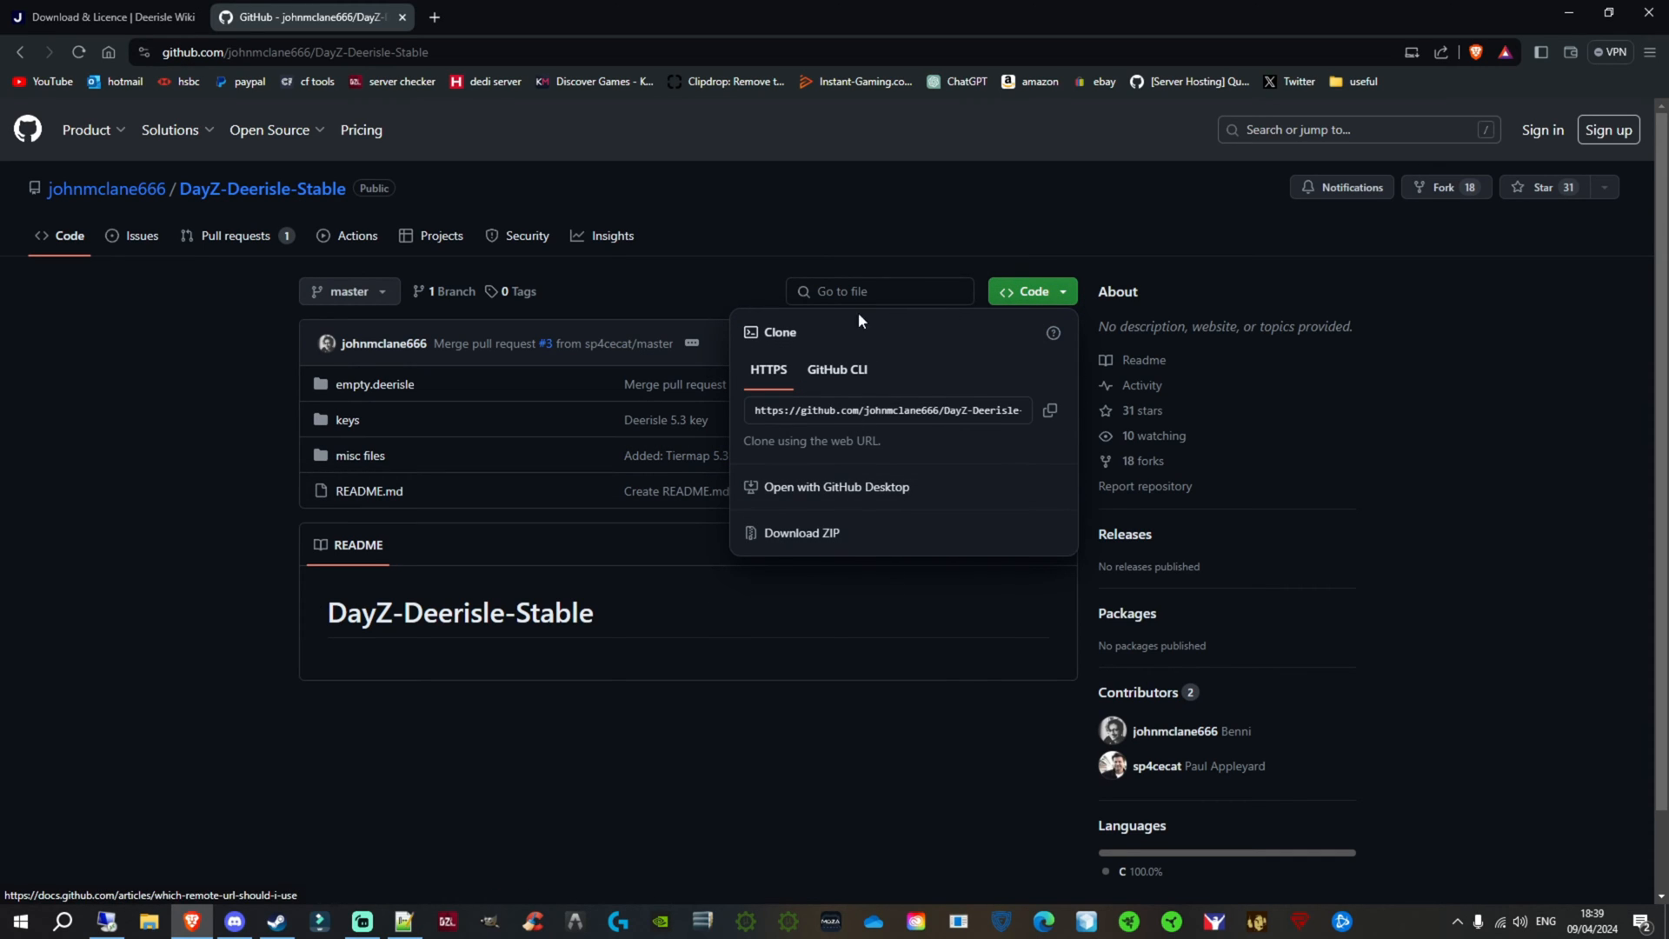
left_click(808, 540)
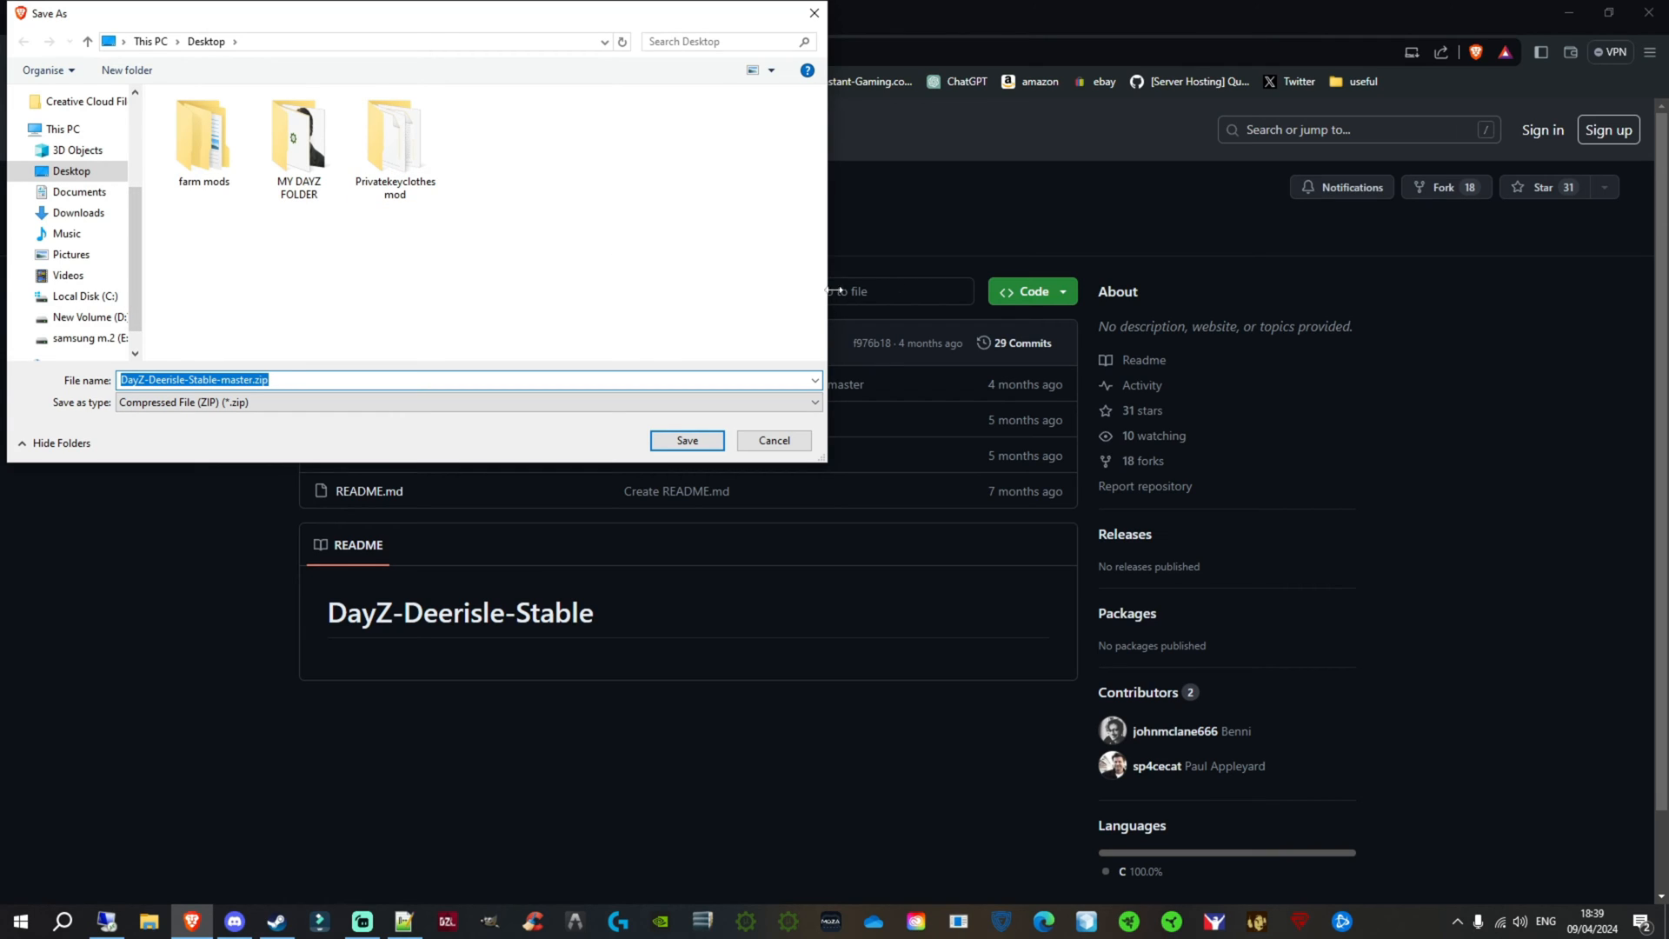
left_click(686, 441)
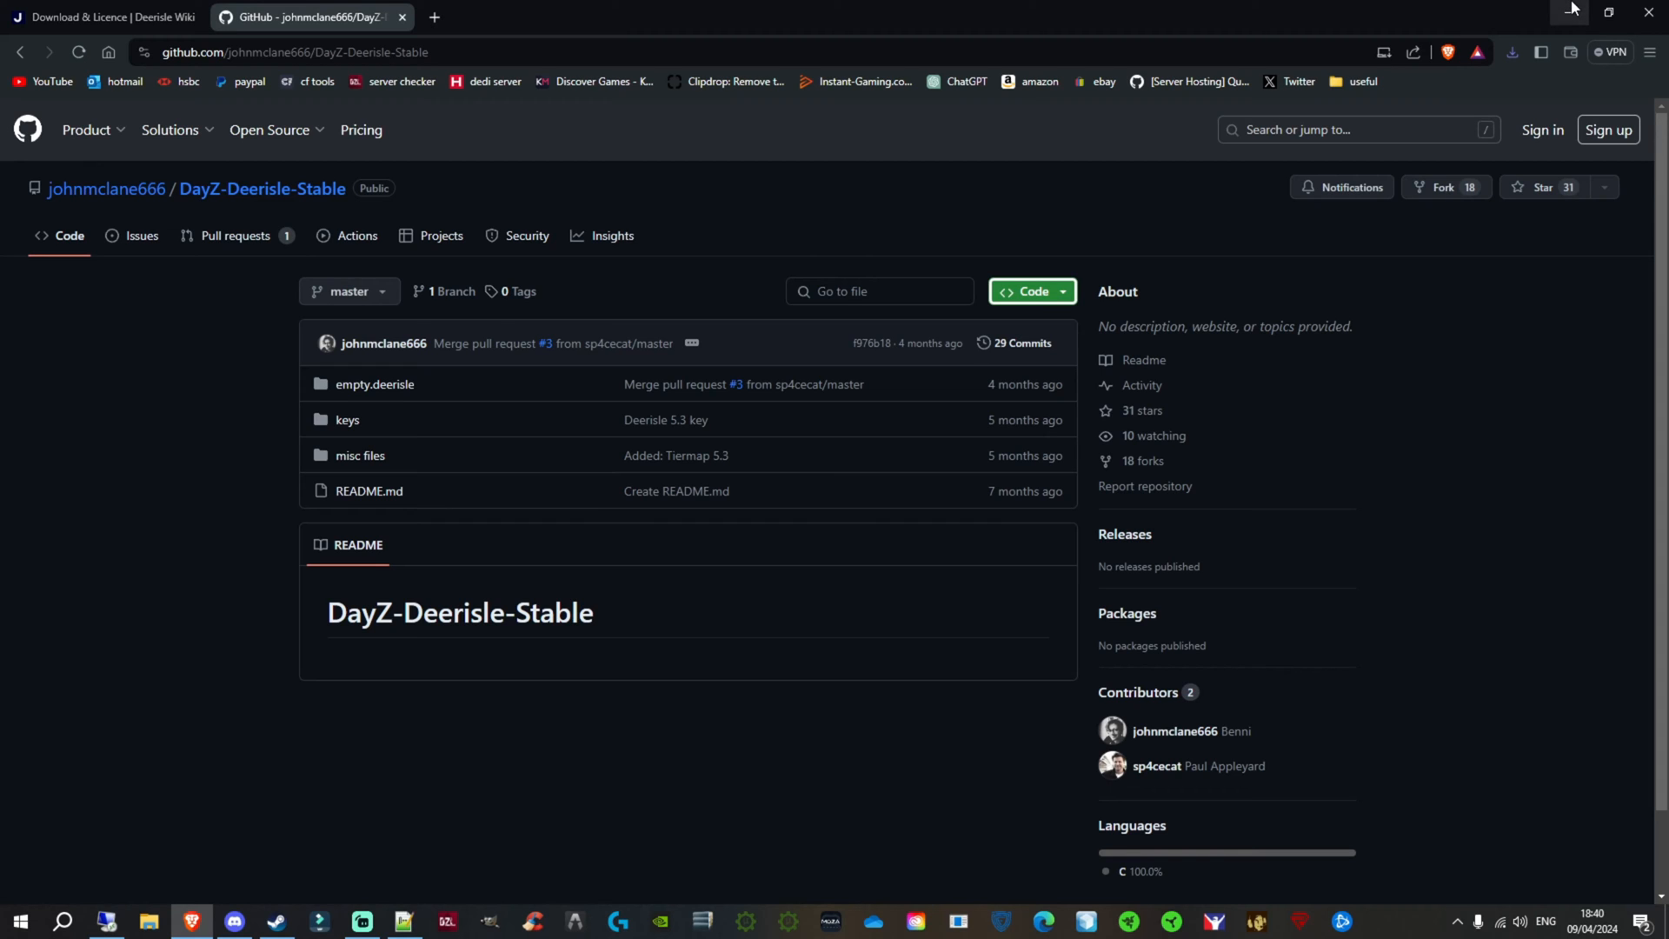
left_click(1572, 10)
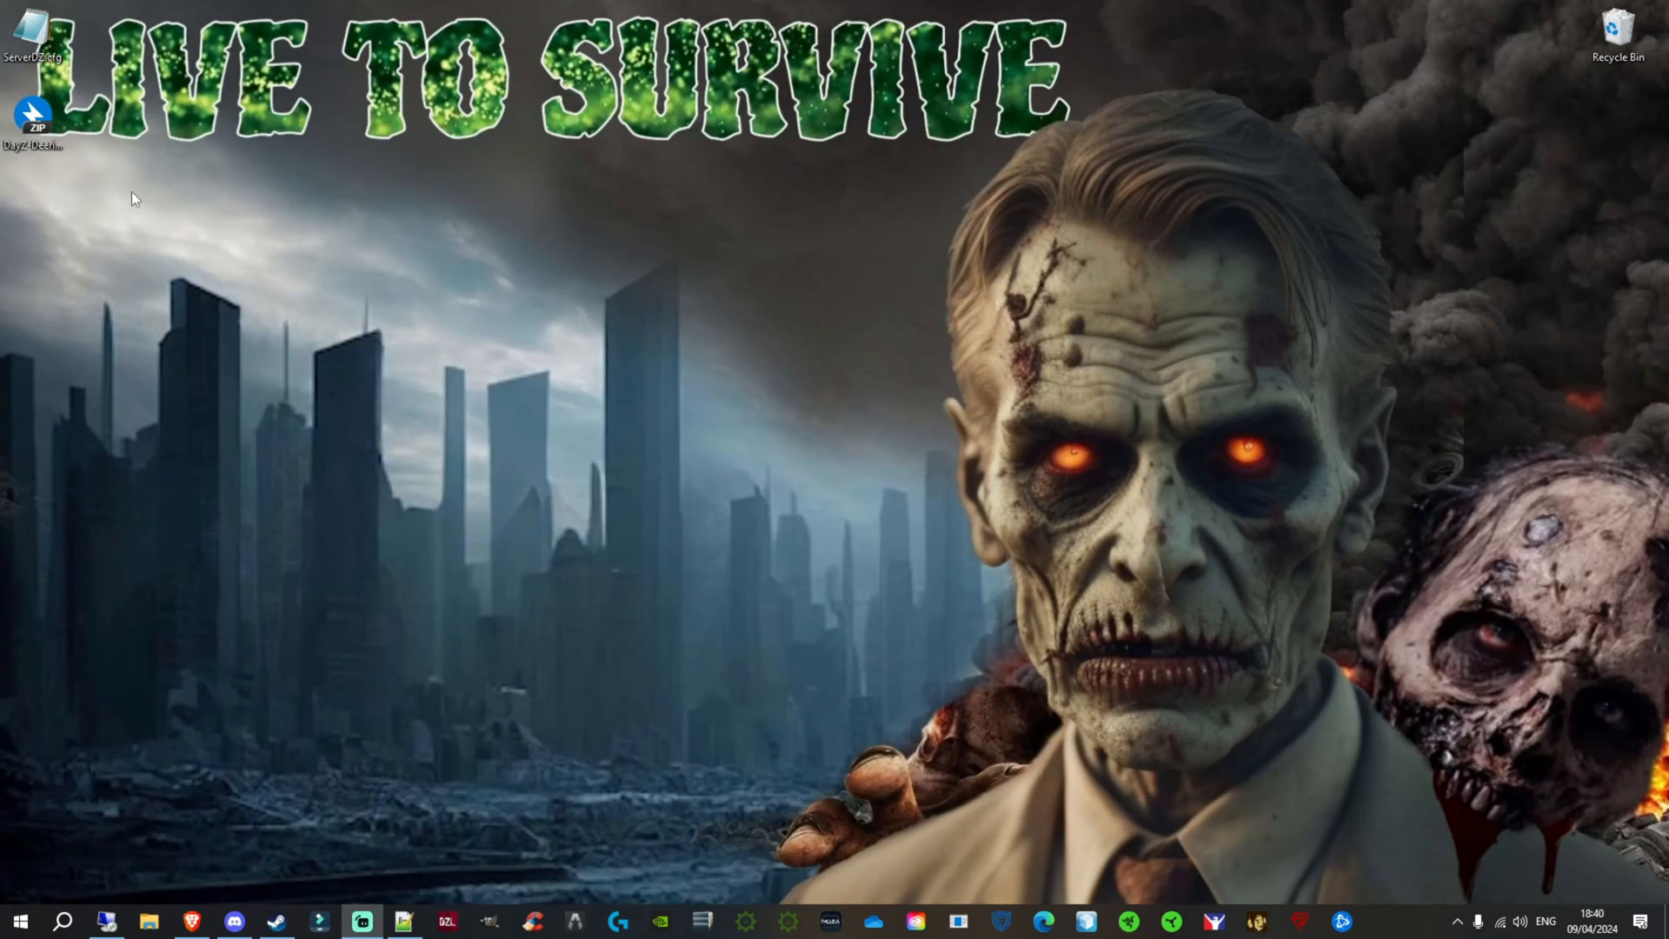
Step: Extract all files of DayZ-Deerisle-Stable-master.zip to the Desktop with Bandizip, then close the archive
left_click_drag(33, 117, 868, 429)
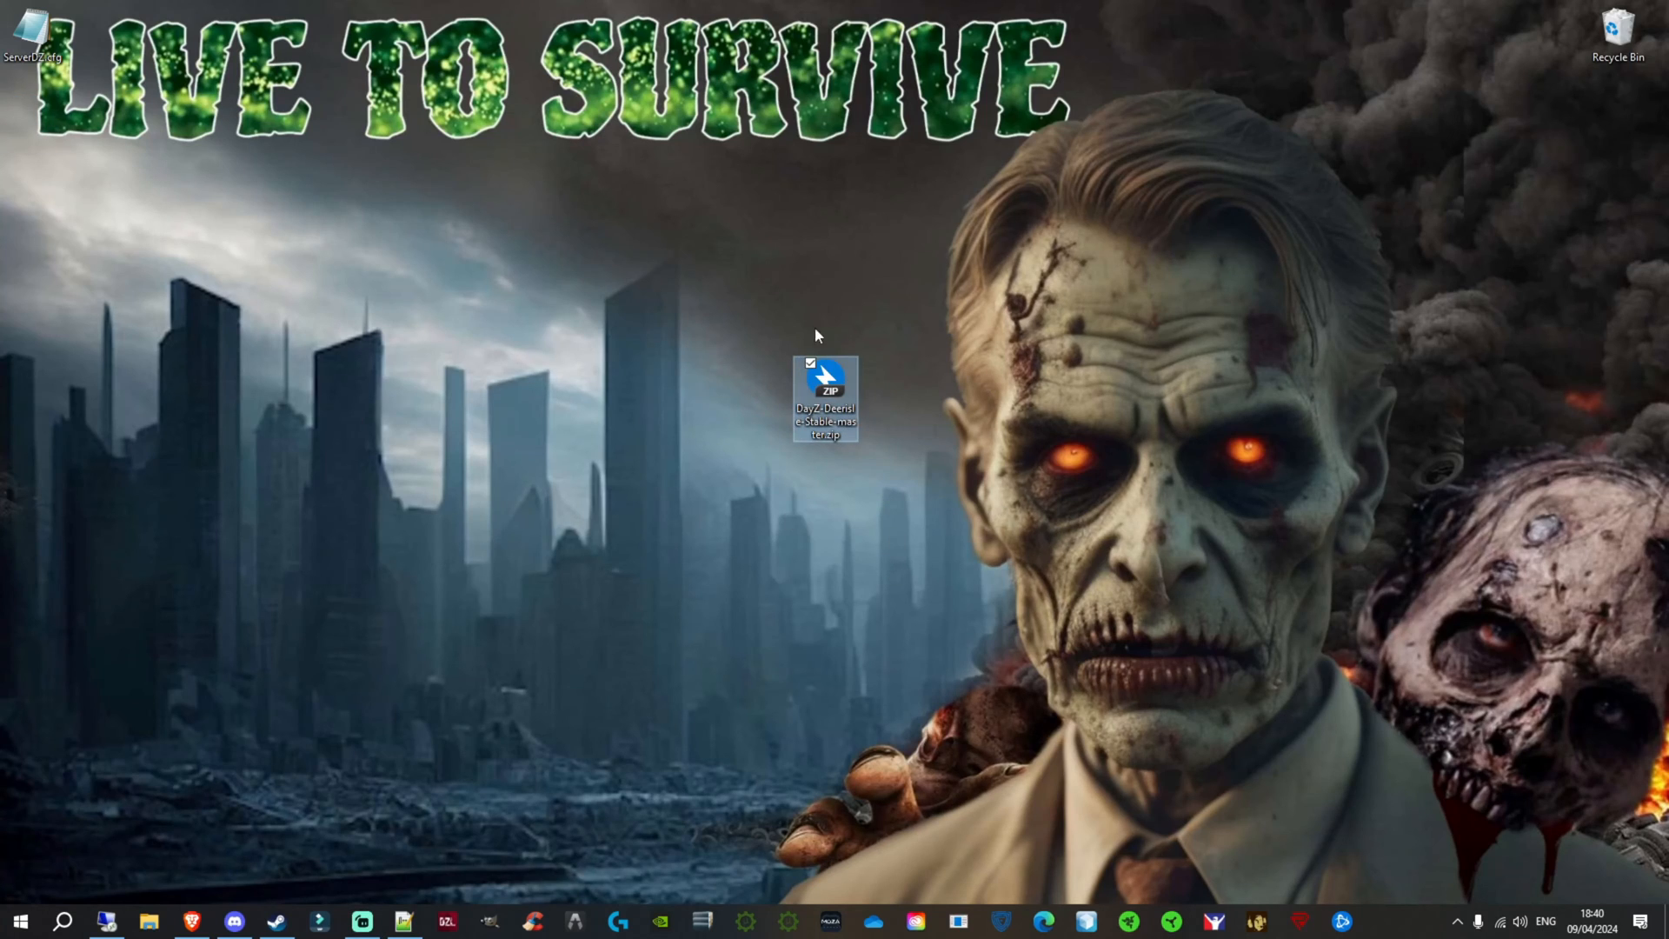
double_click(829, 401)
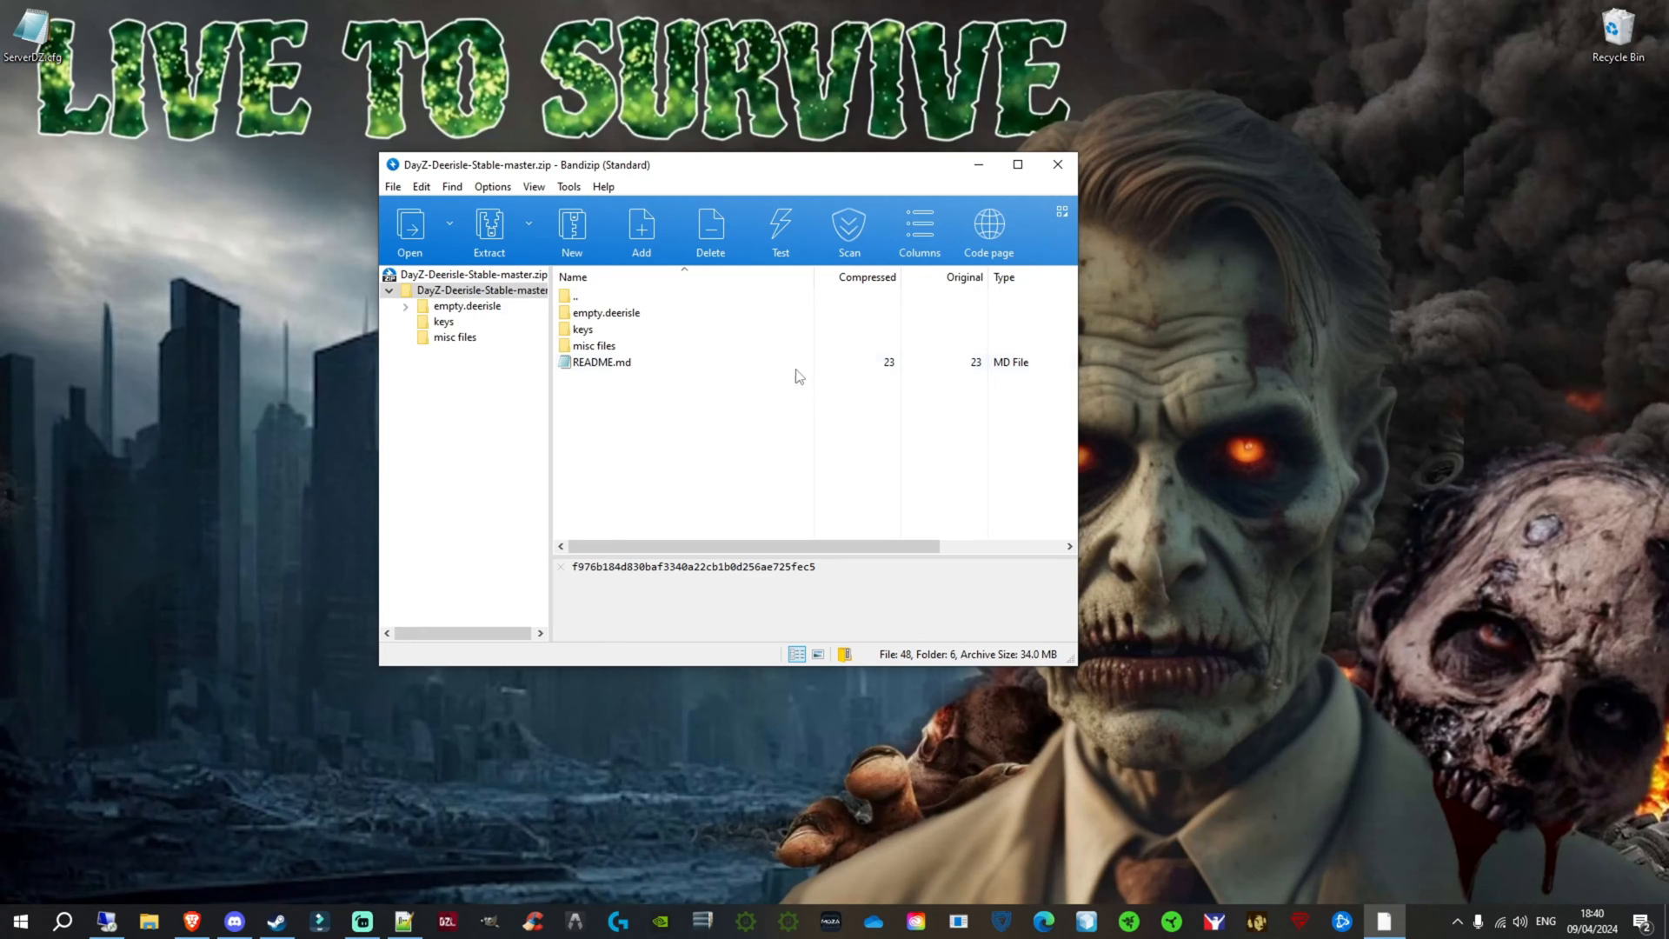
left_click_drag(790, 165, 424, 335)
left_click_drag(825, 381, 1083, 216)
left_click_drag(413, 339, 805, 323)
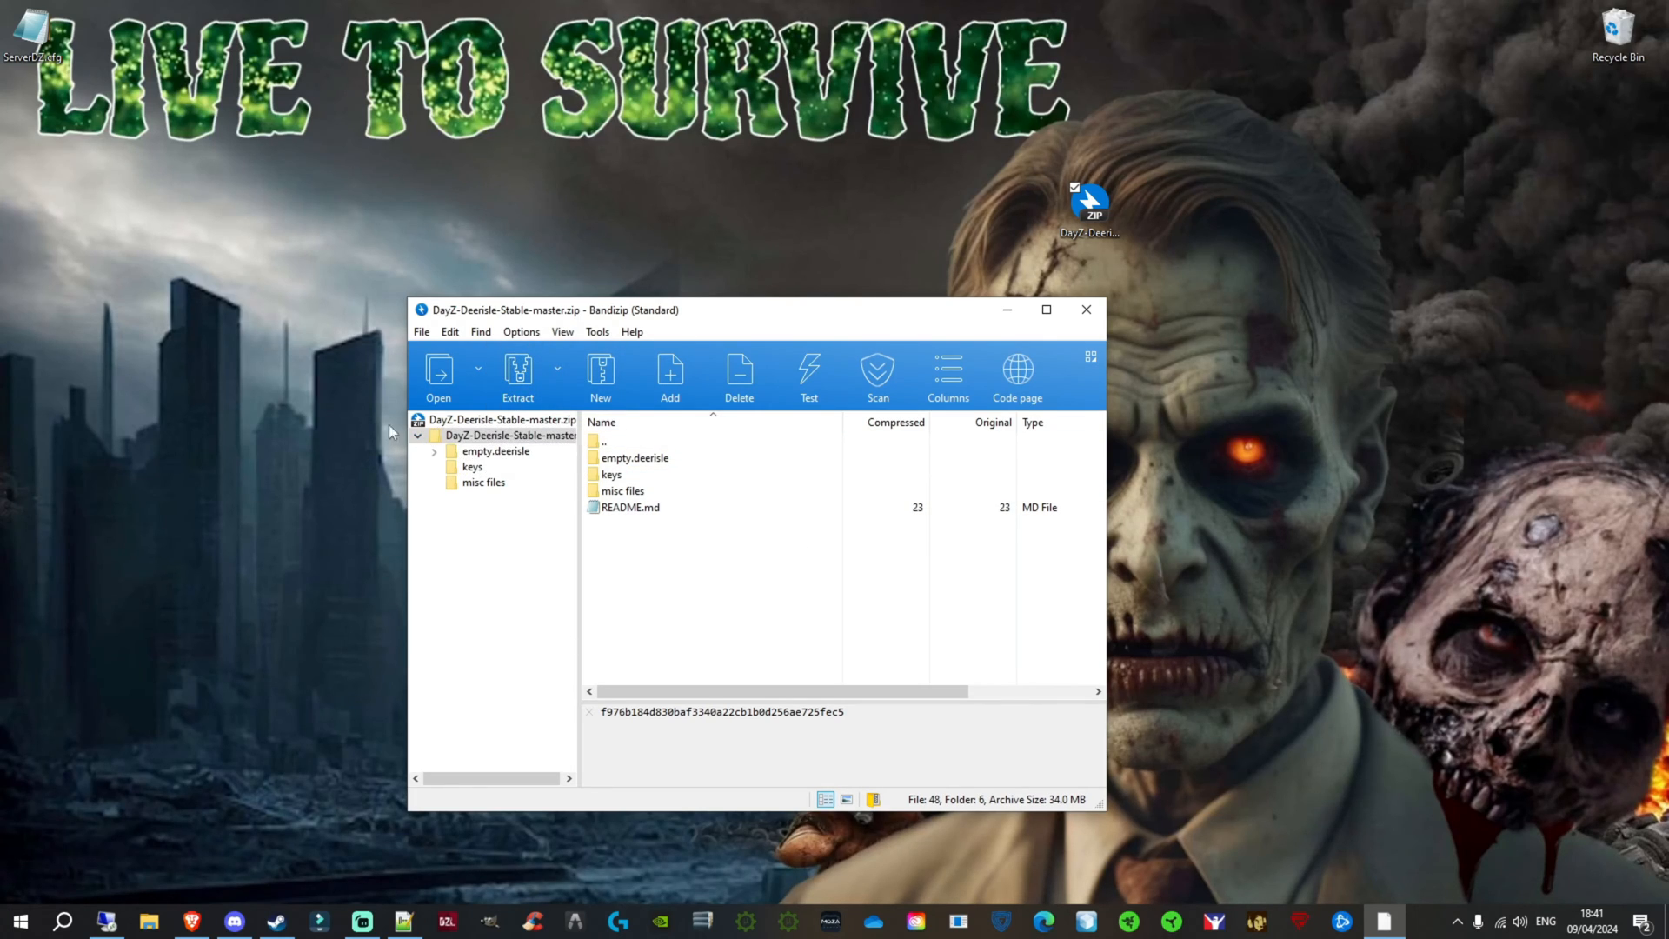
left_click(522, 374)
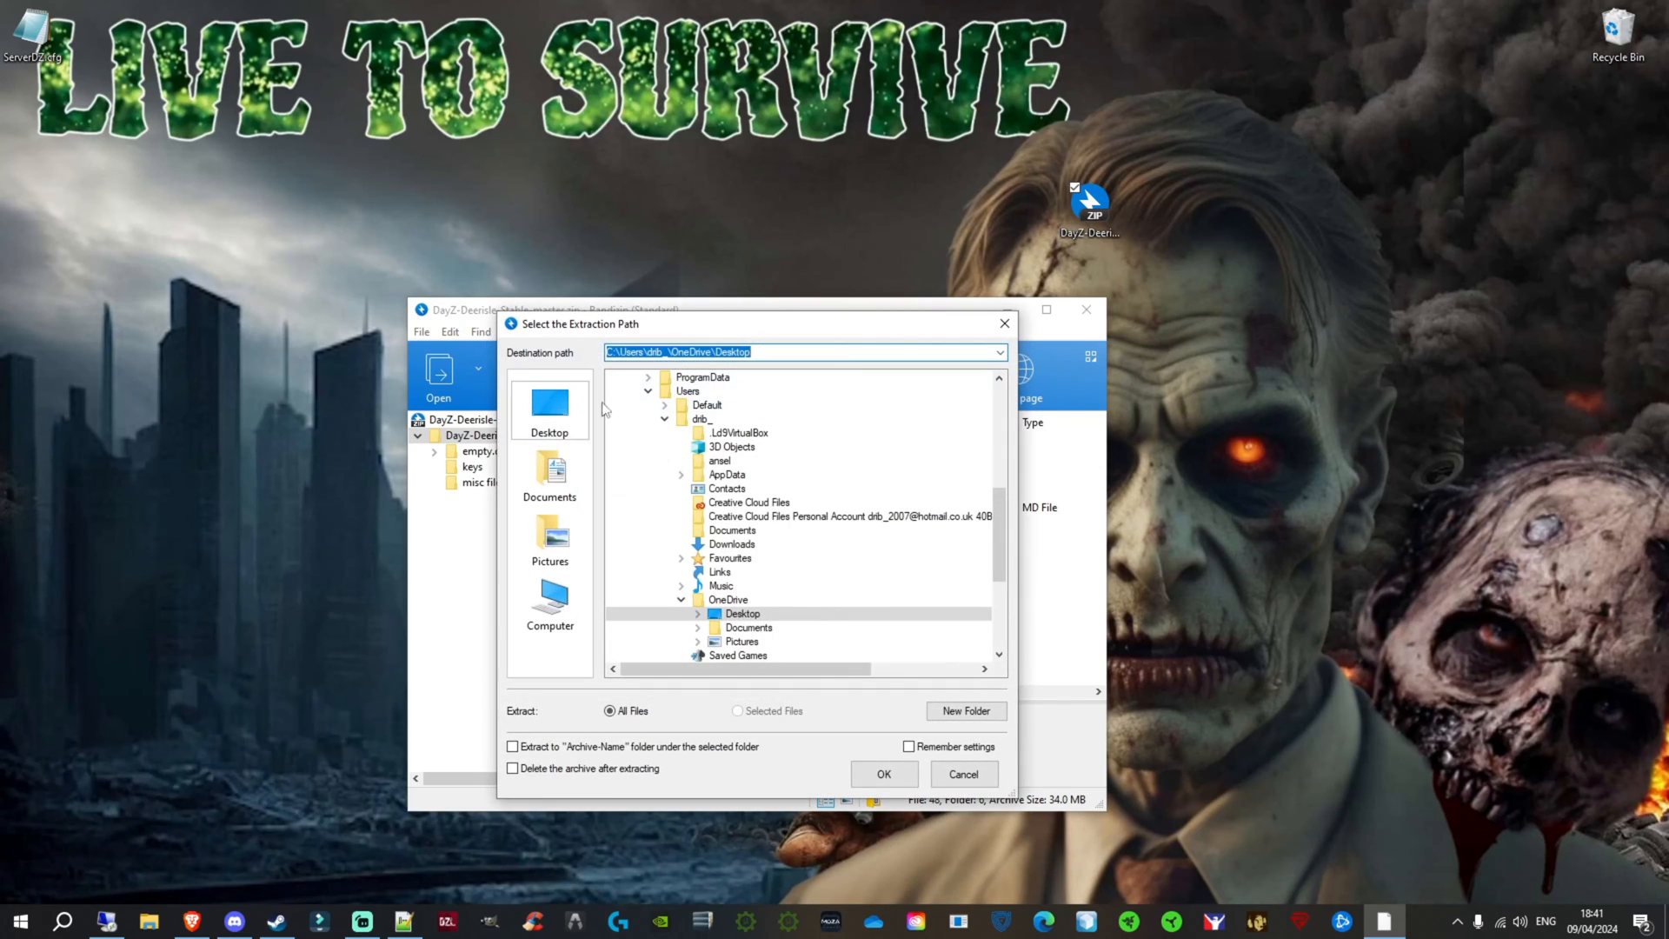
left_click(880, 769)
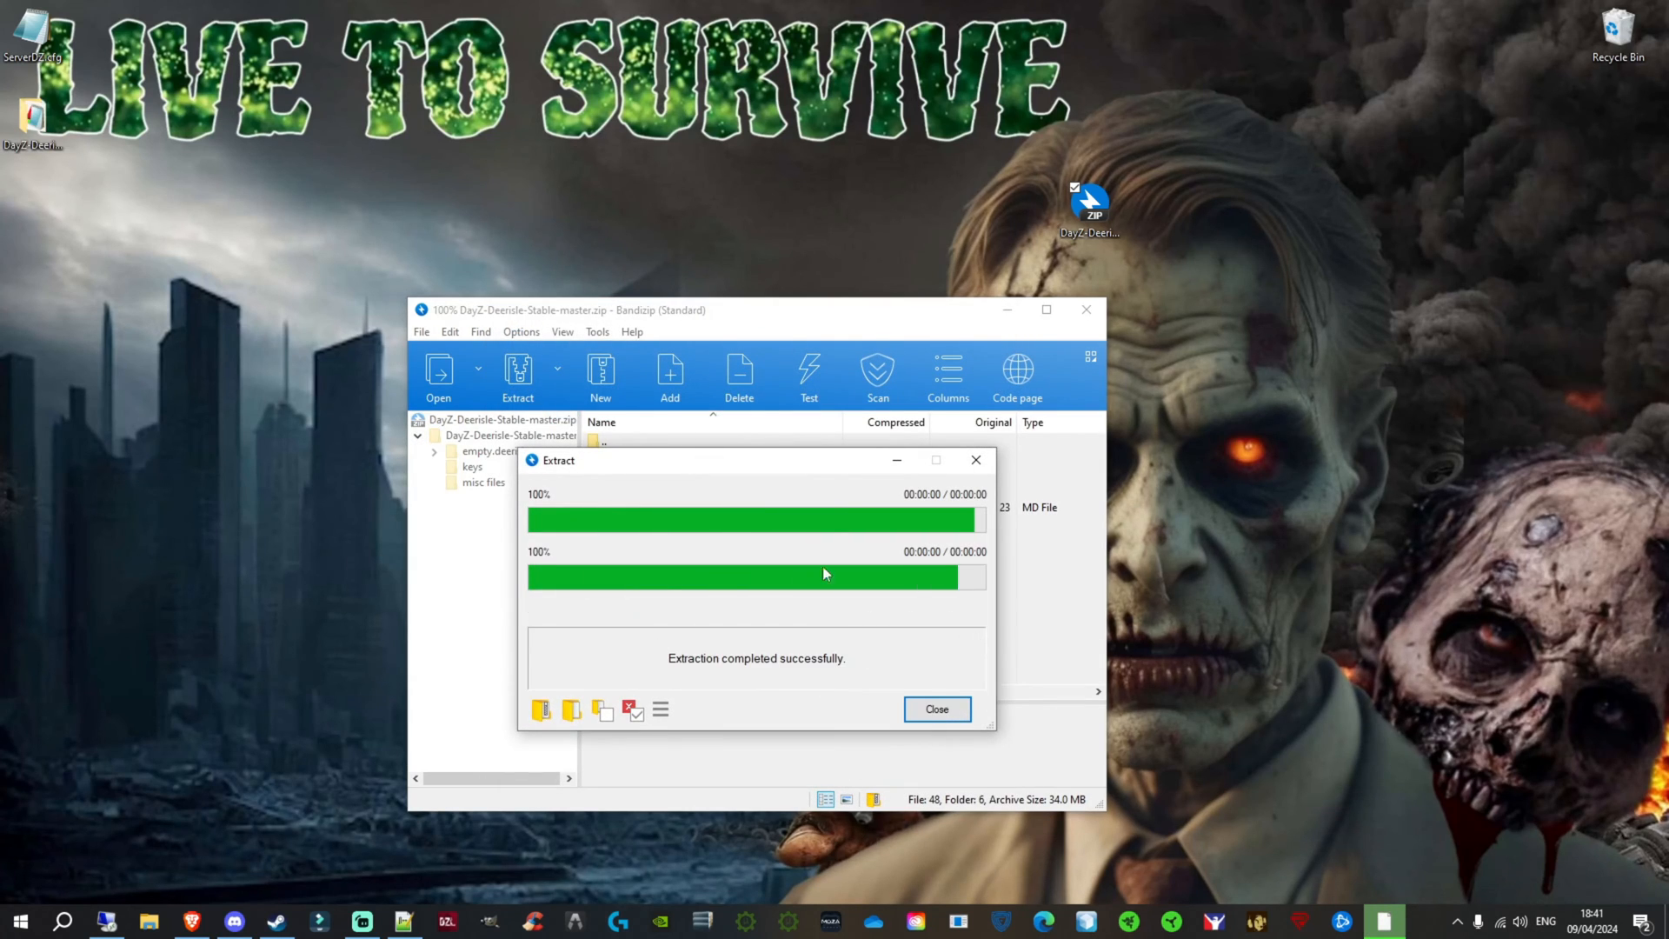
left_click(976, 460)
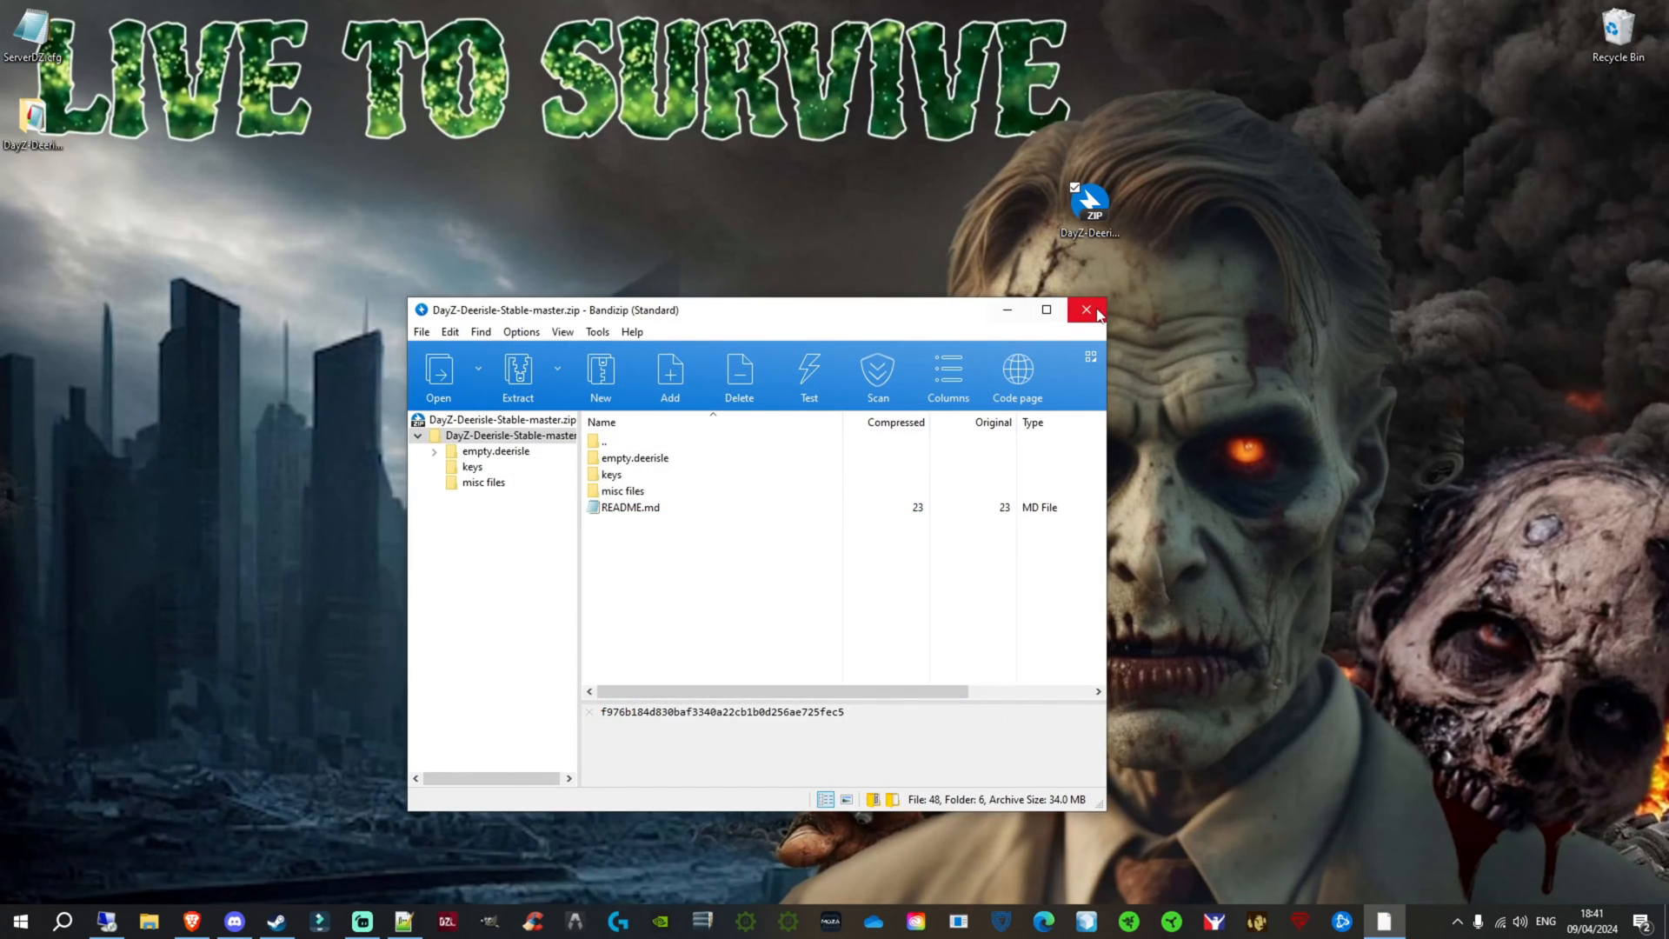
left_click(1098, 313)
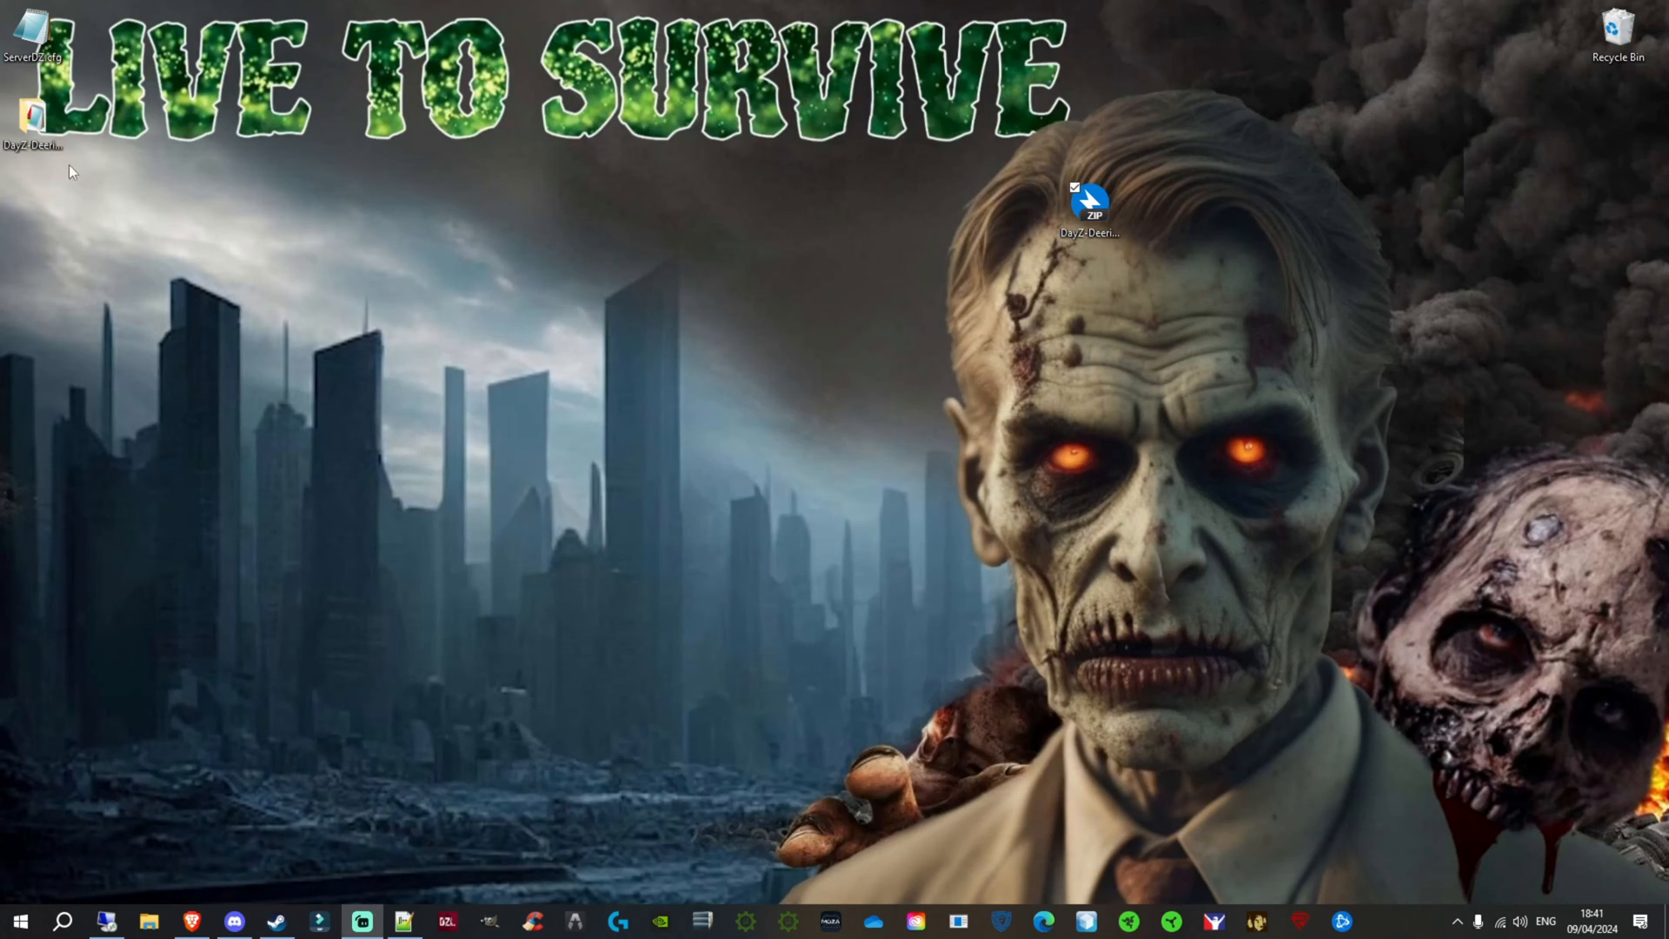
Step: Move the extracted DayZ-Deerisle-Stable-master folder to the middle of the desktop and delete the downloaded ZIP archive
left_click_drag(29, 120, 824, 214)
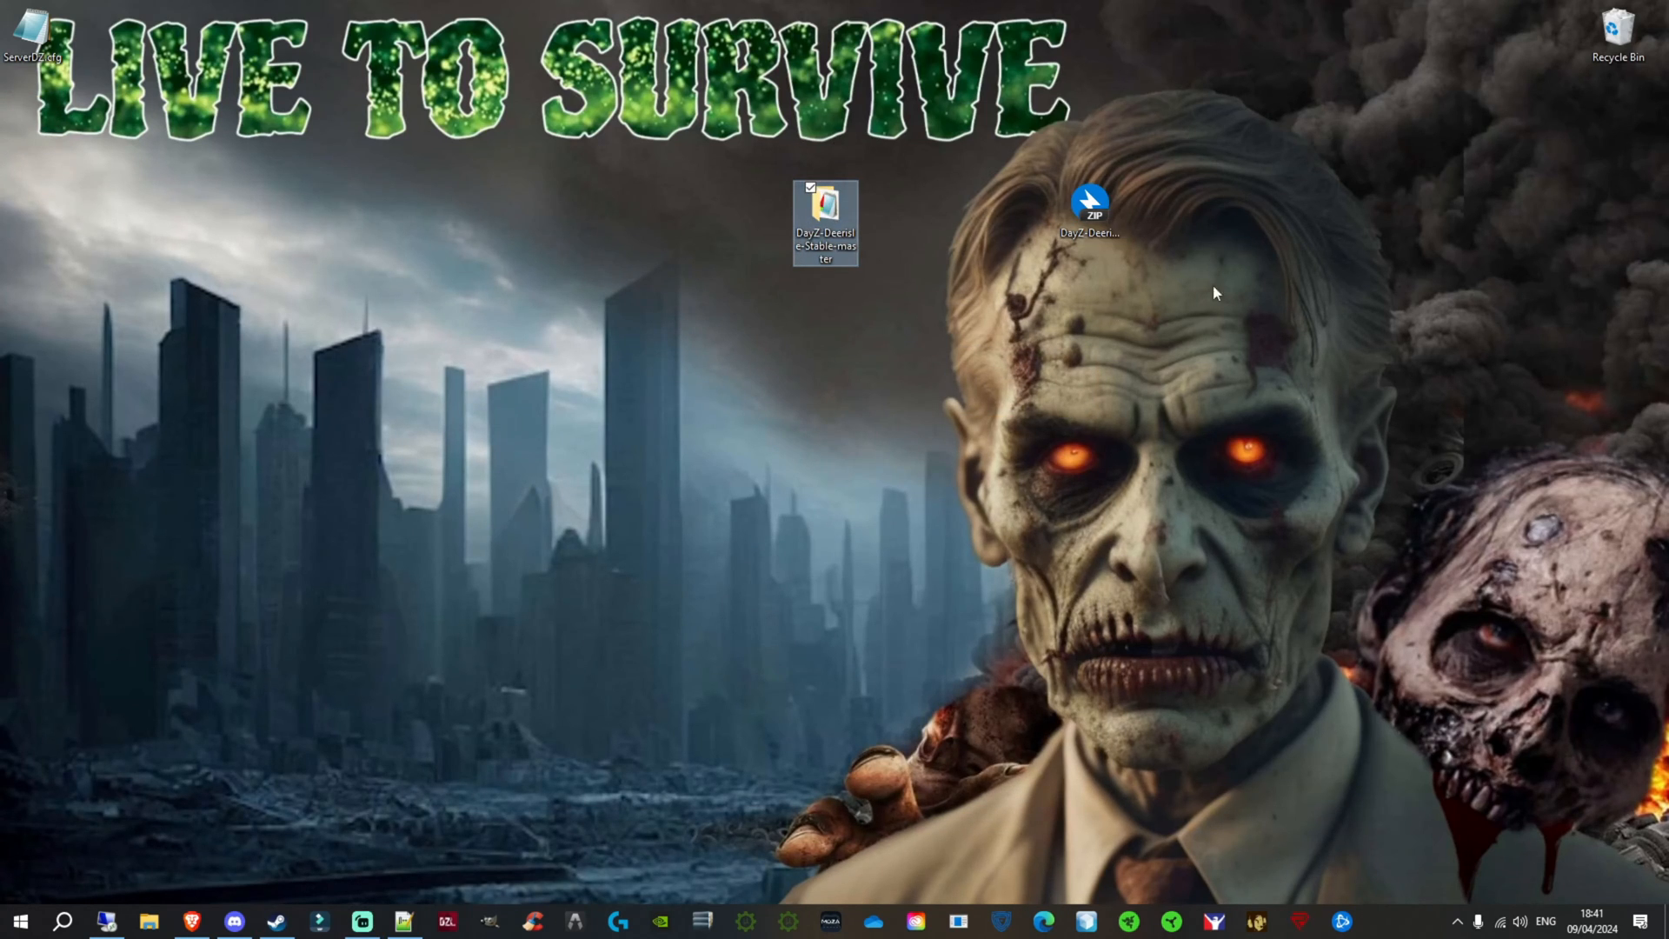
left_click_drag(1070, 203, 1376, 150)
left_click_drag(1327, 69, 1445, 198)
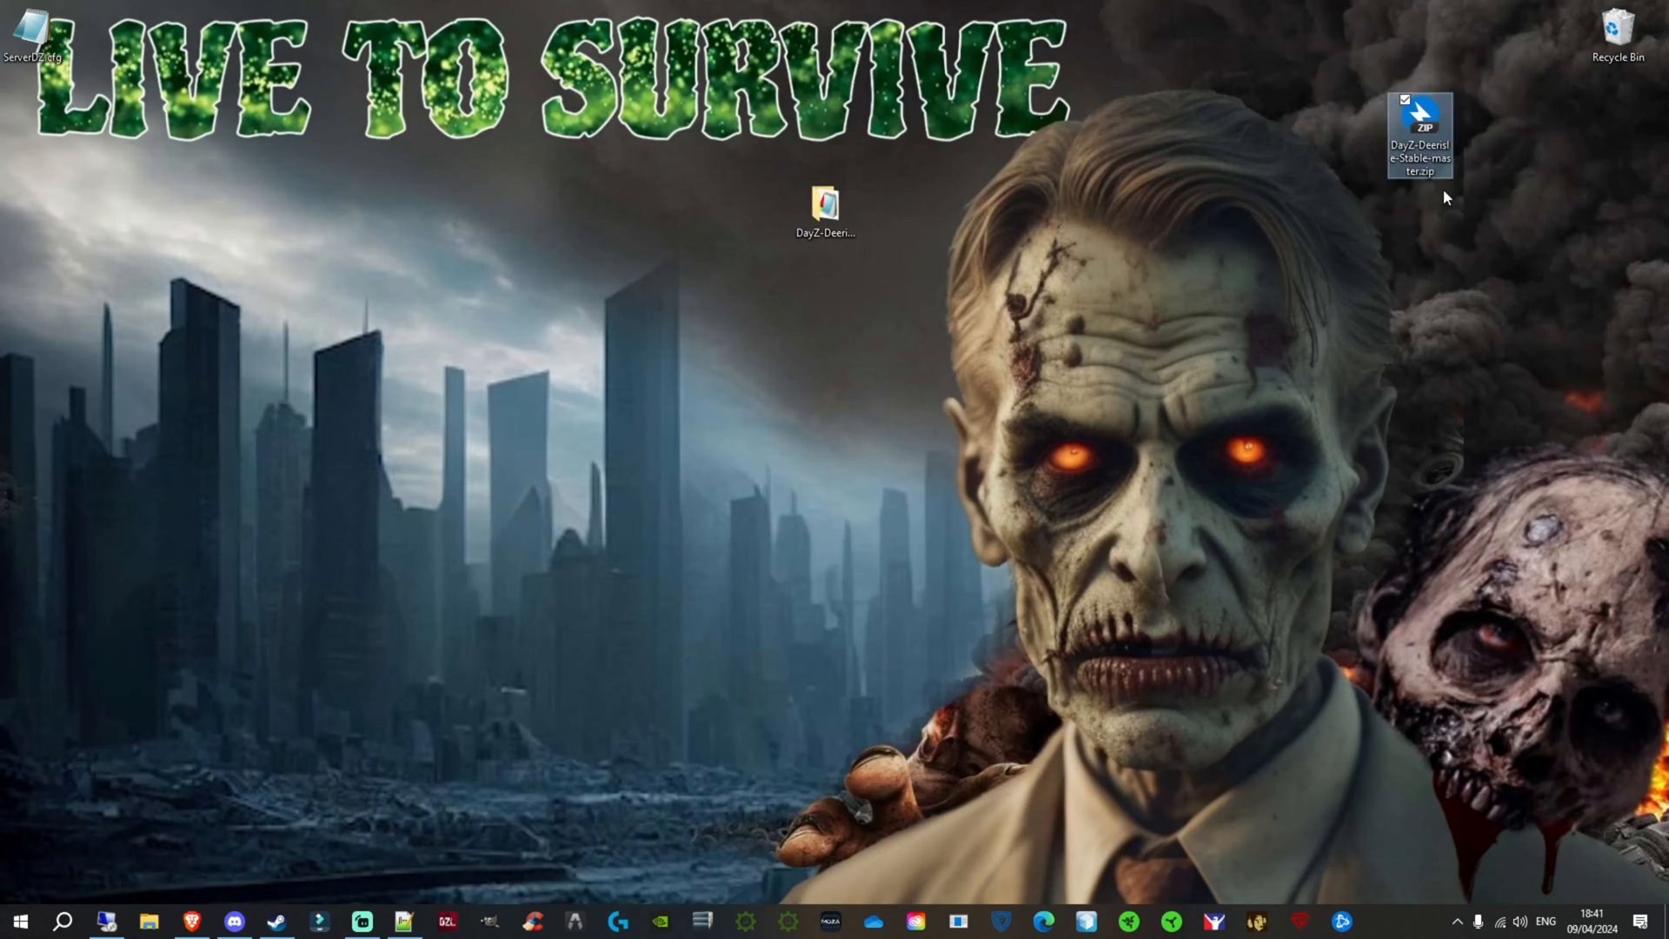
key("Delete")
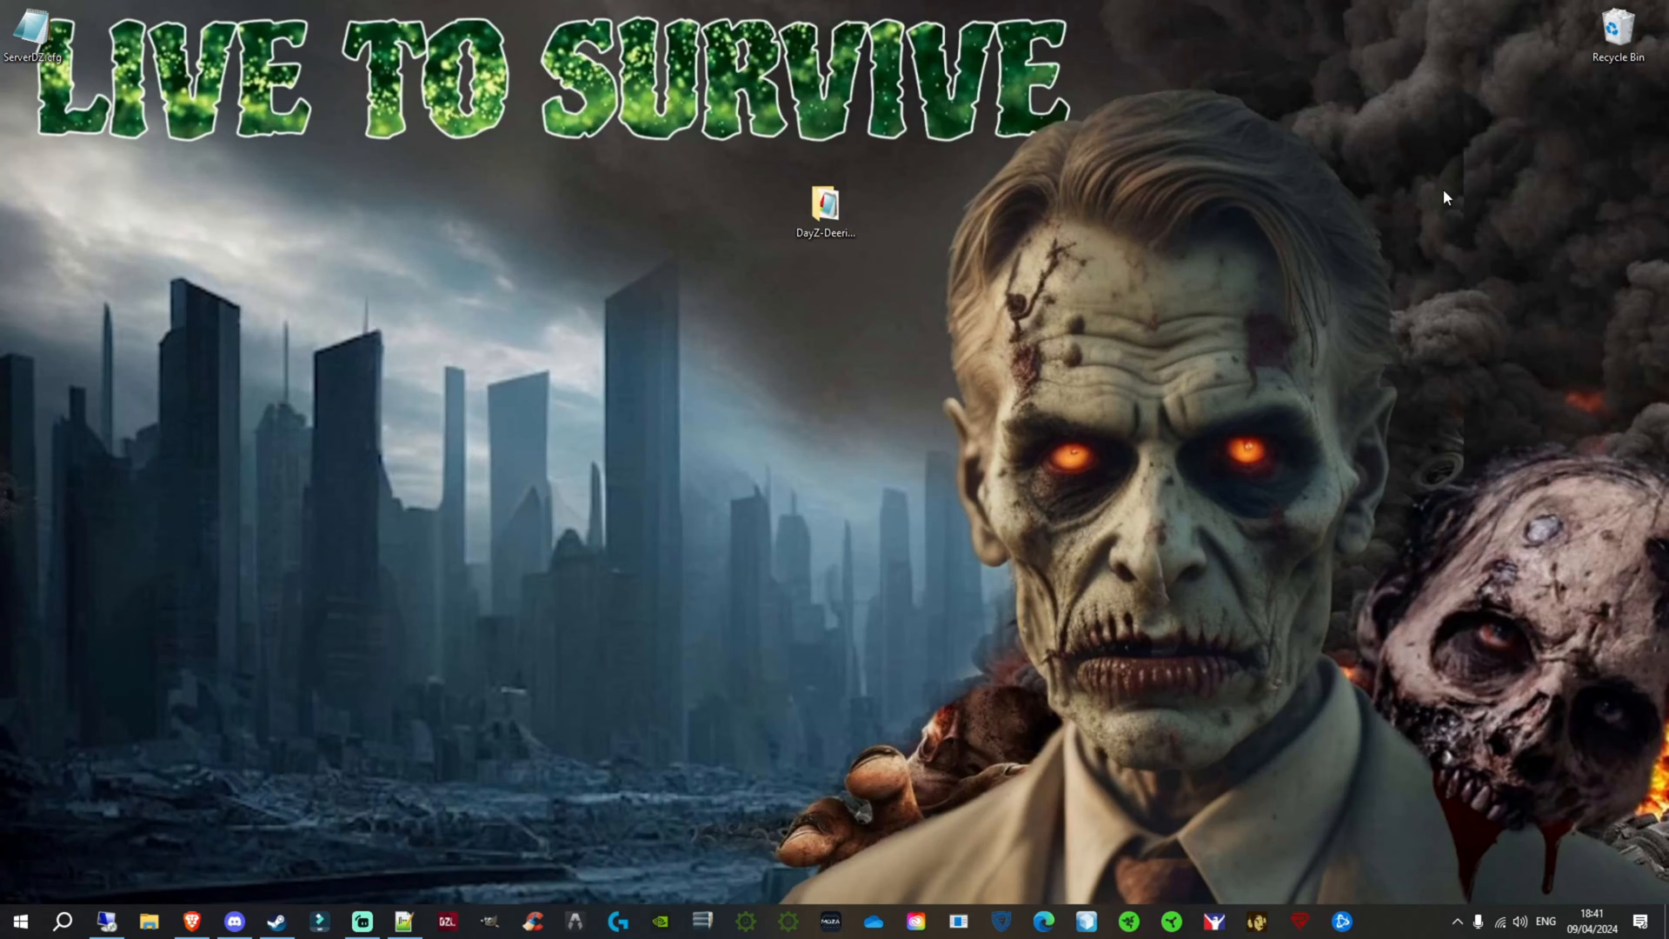
Step: Examine the files in the empty.deerisle mission folder inside DayZ-Deerisle-Stable-master, then close the folder window
left_click(843, 206)
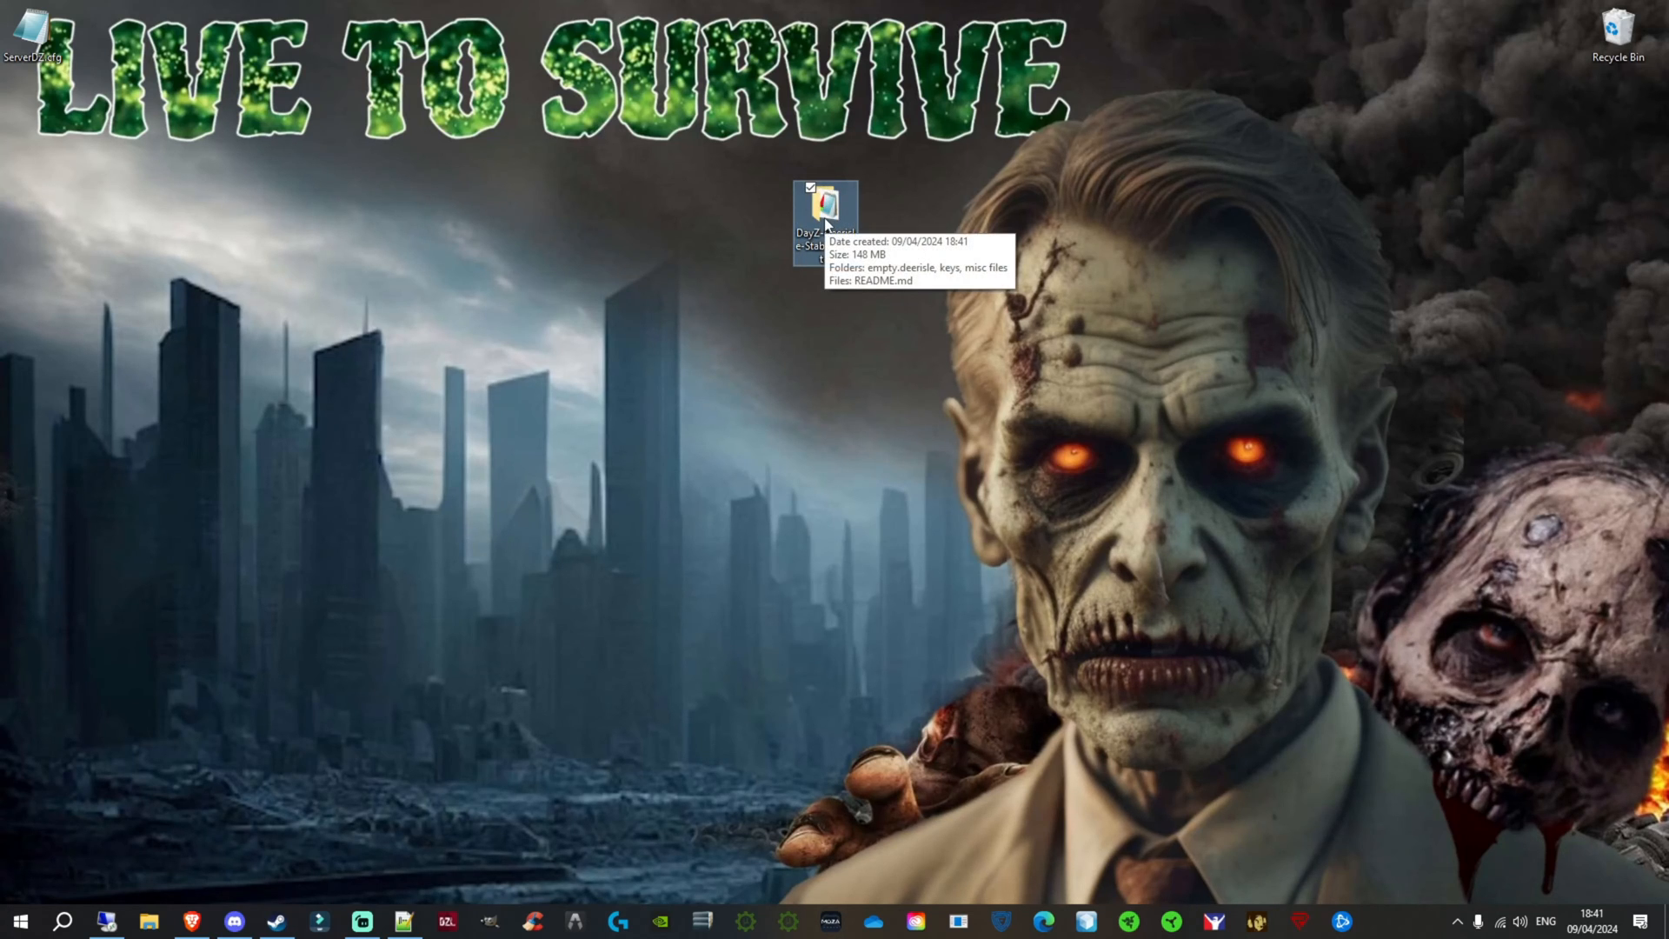
double_click(825, 217)
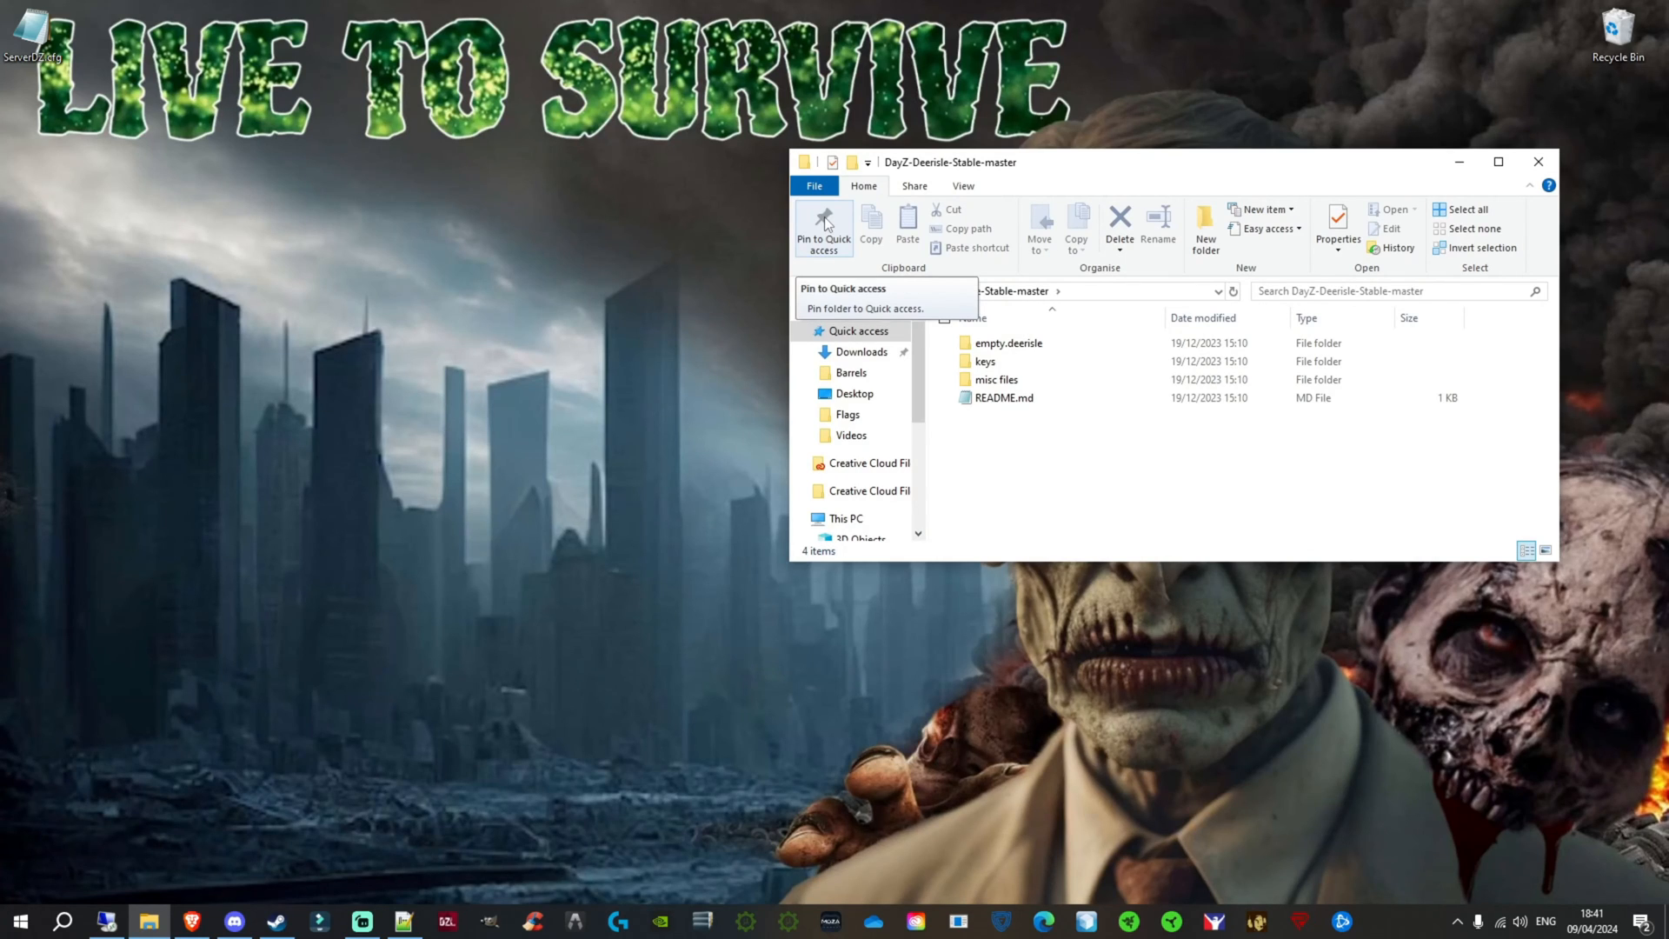
left_click_drag(1119, 166, 766, 100)
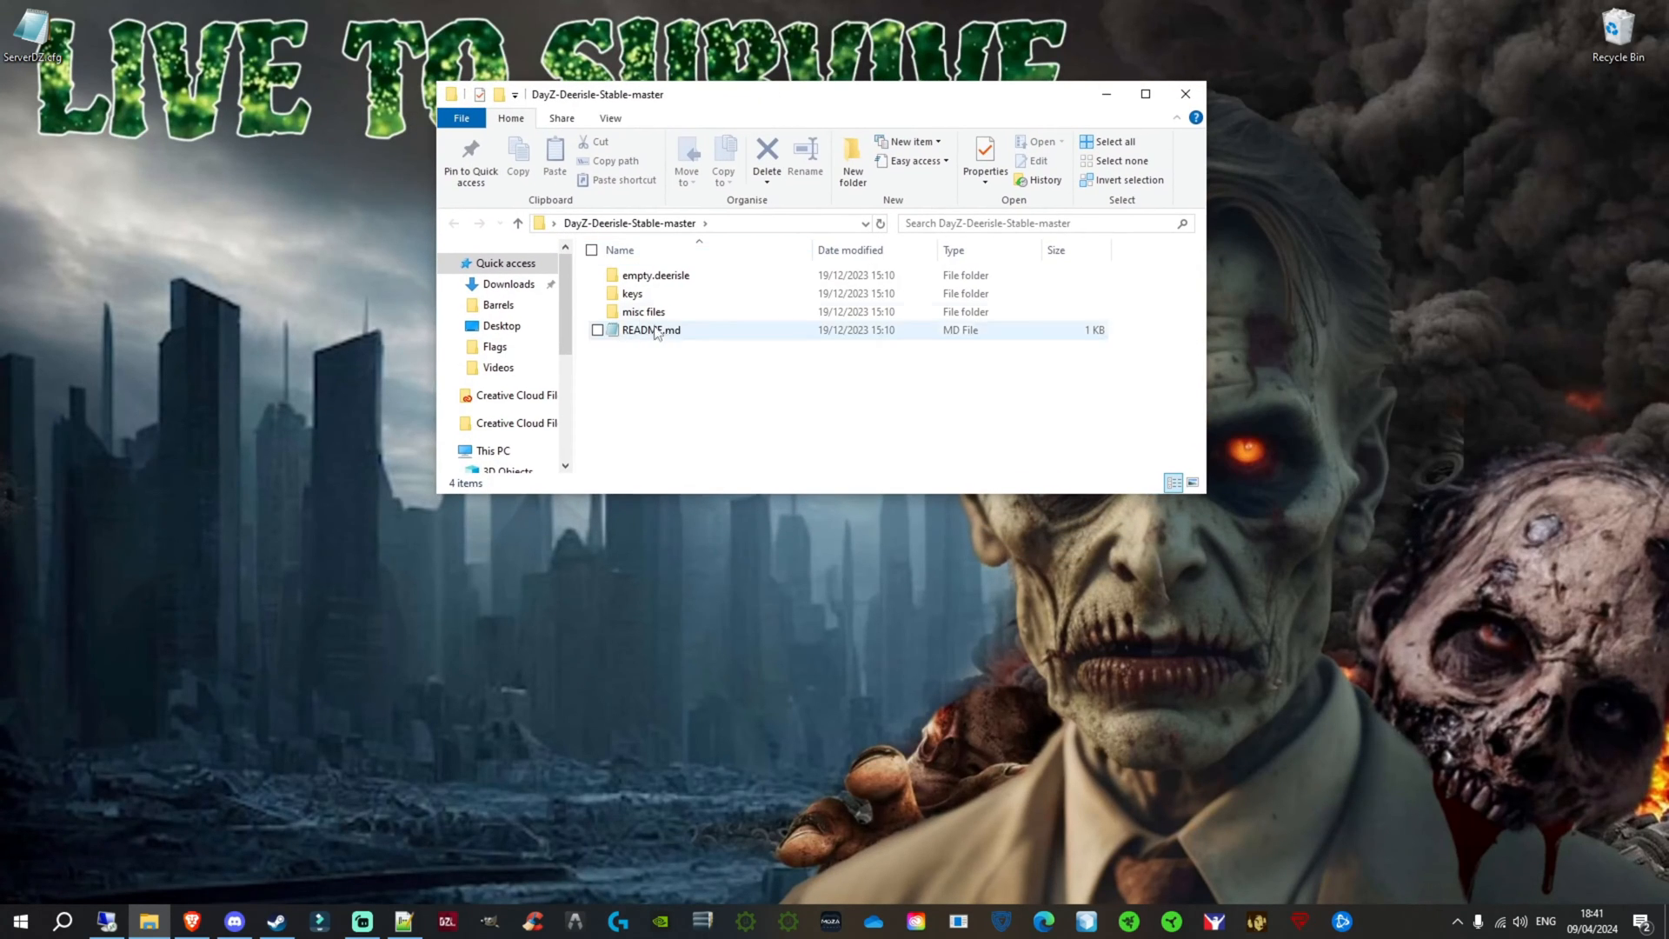
right_click(681, 281)
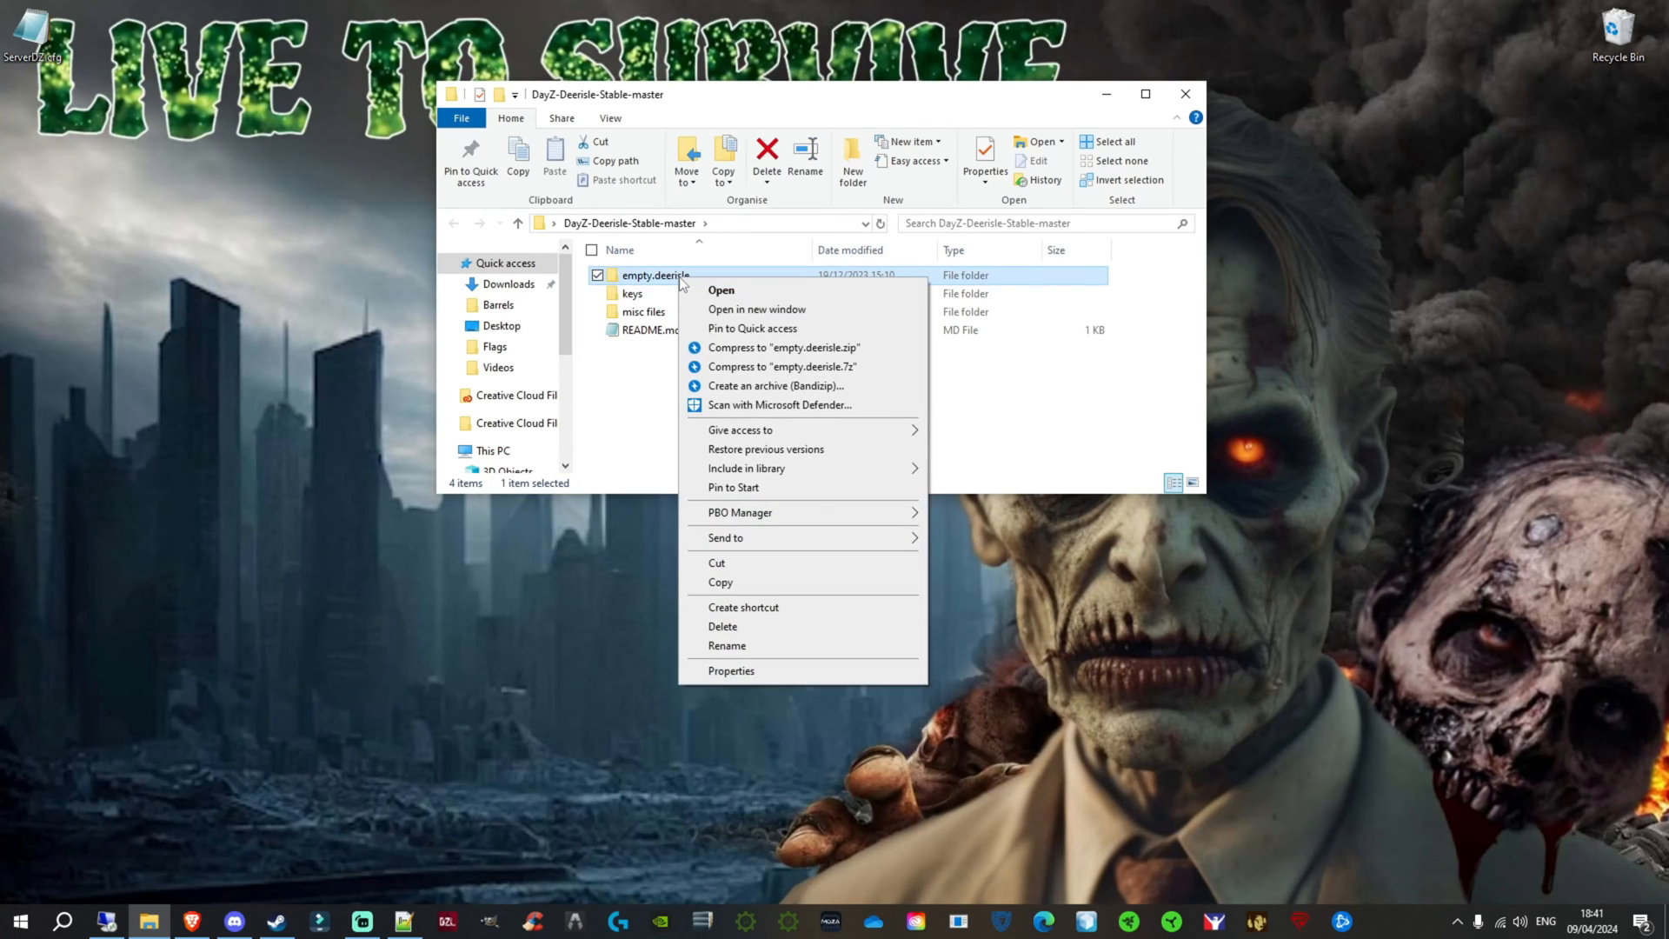
left_click(706, 291)
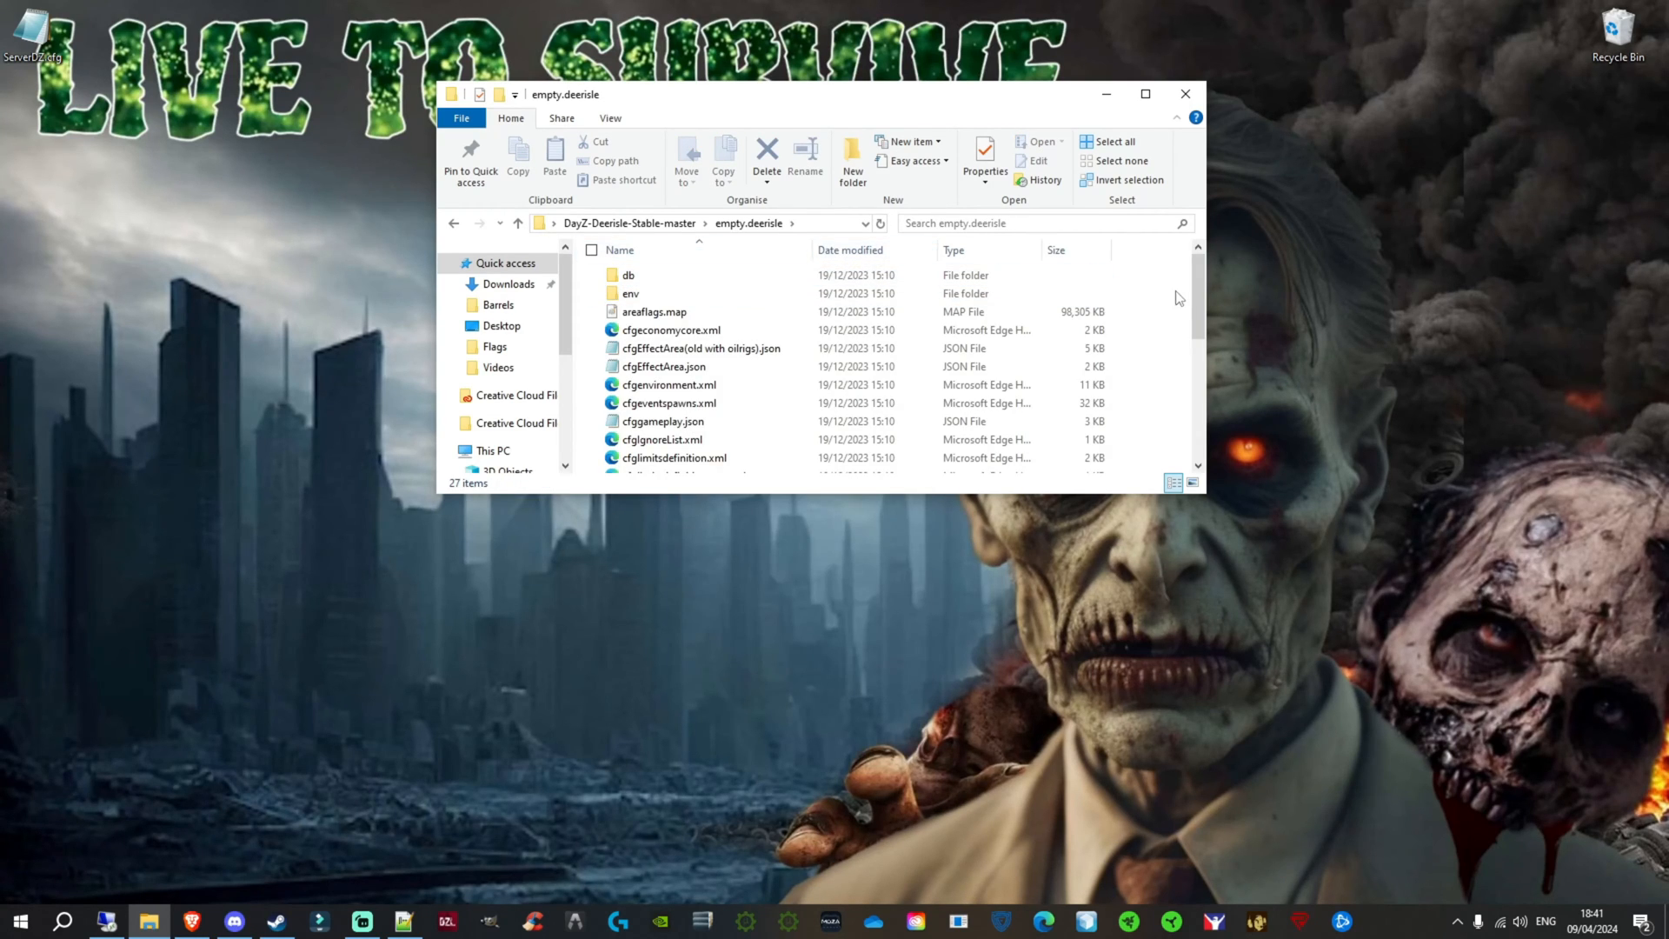
mouse_move(1197, 300)
left_mouse_down()
mouse_move(1198, 355)
mouse_move(1197, 294)
left_mouse_up()
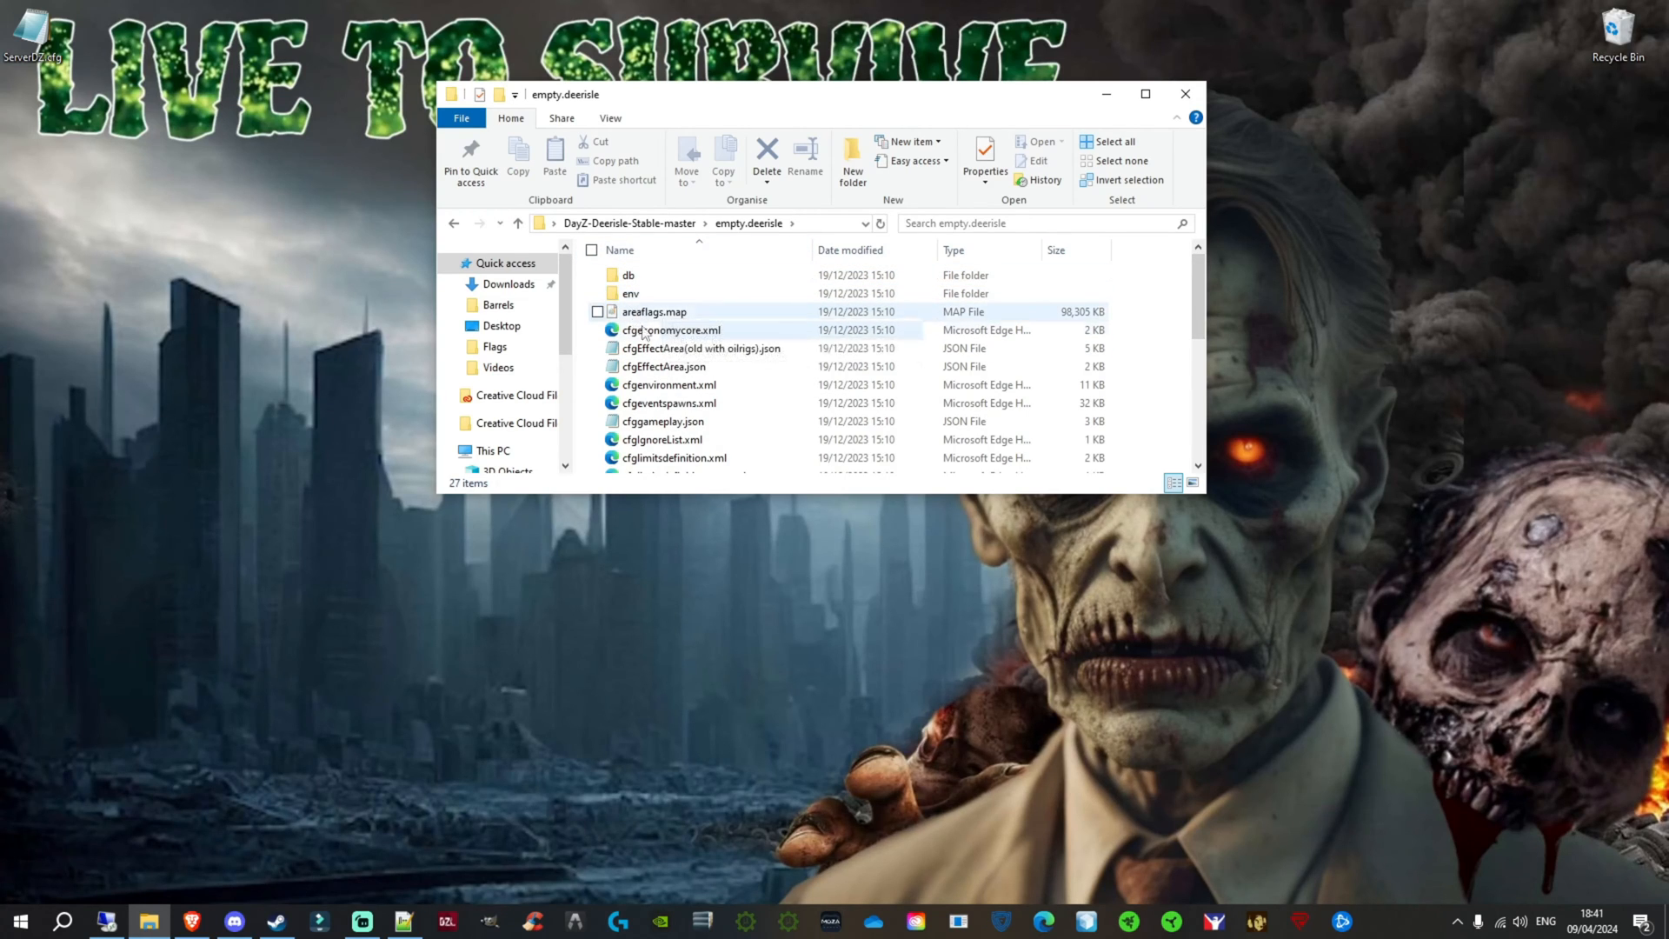
scroll(660, 365, "down", 3)
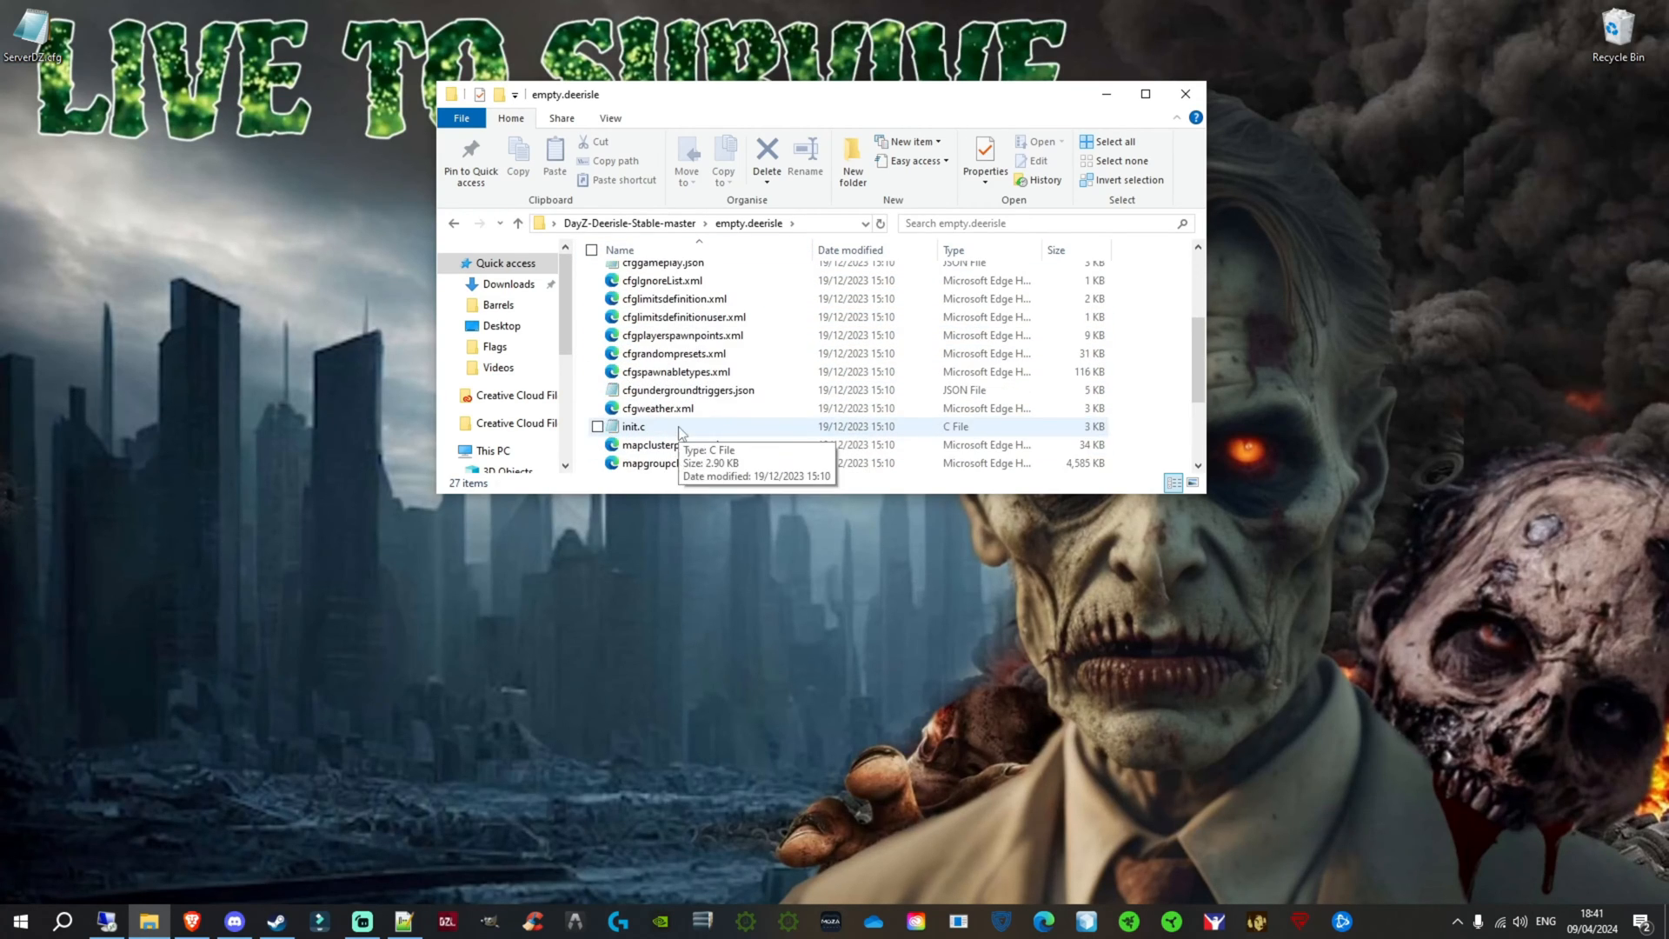
scroll(681, 432, "down", 2)
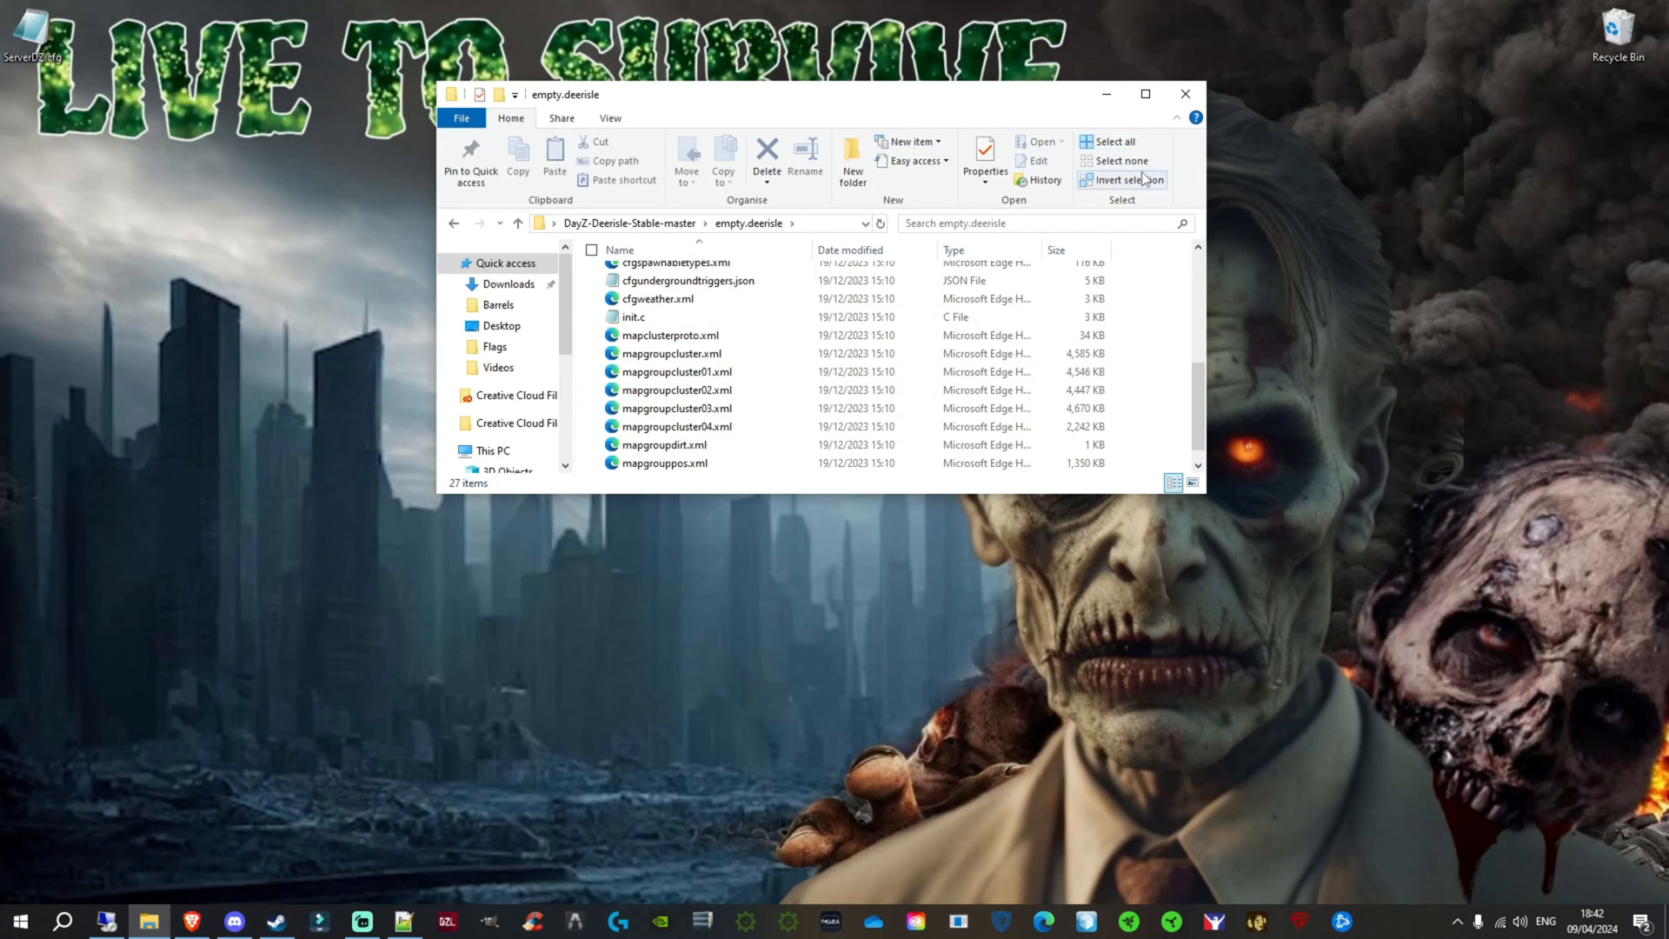
left_click(1185, 94)
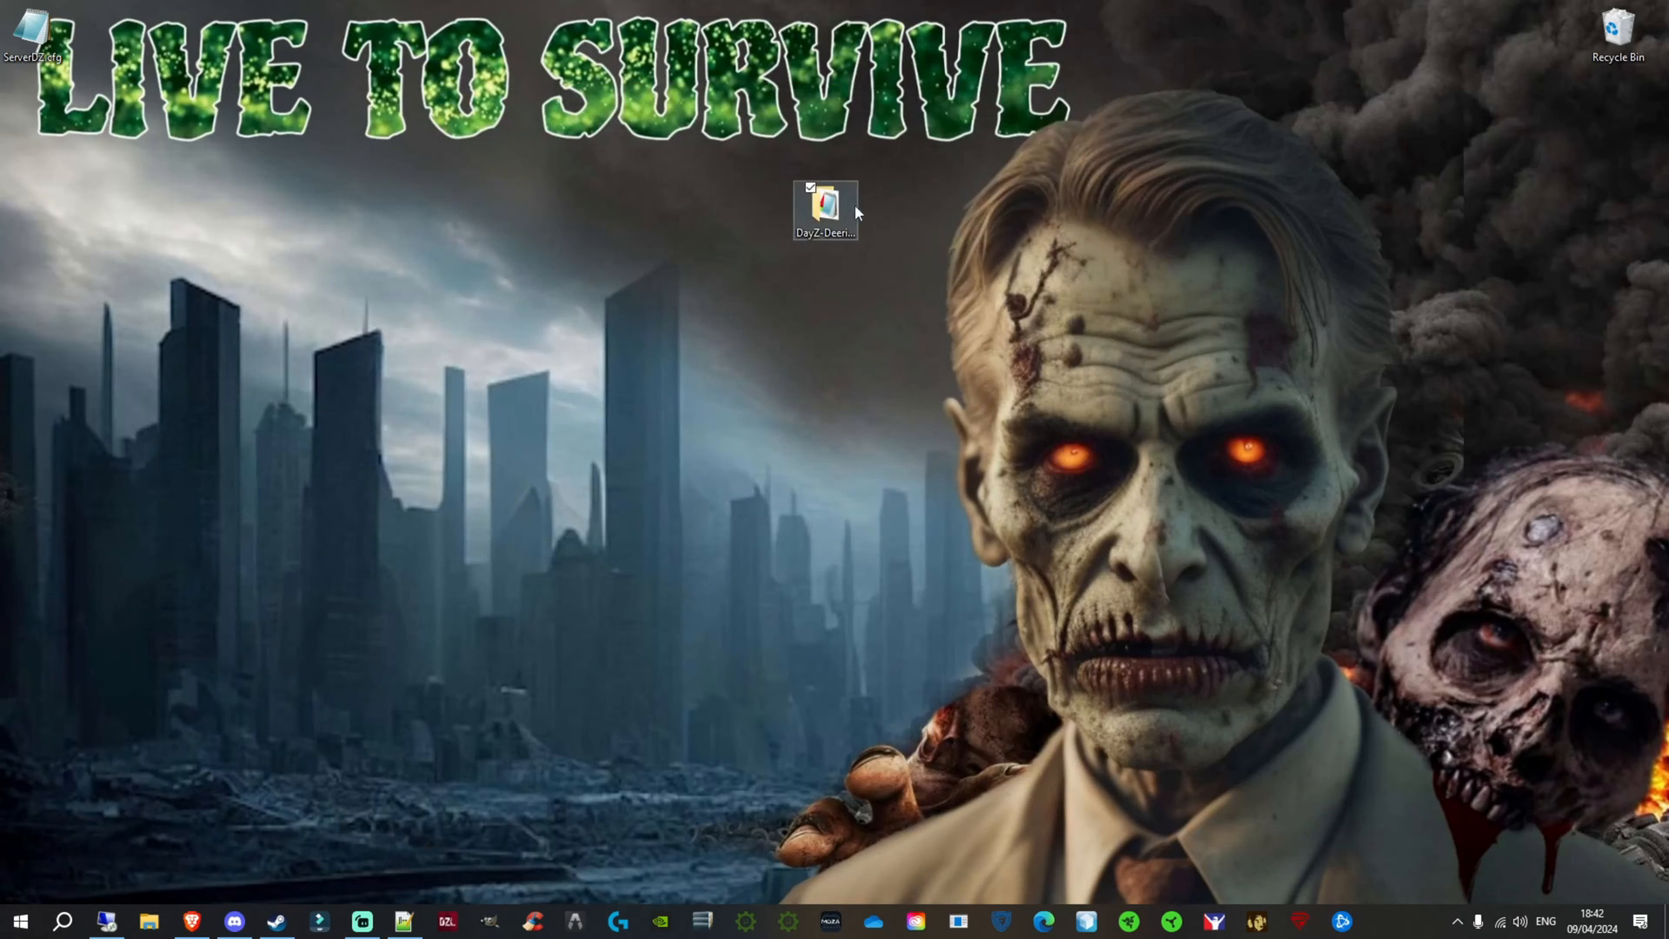
Step: Copy the empty.deerisle folder from DayZ-Deerisle-Stable-master onto the desktop and place the copy clear of the folder window
double_click(841, 207)
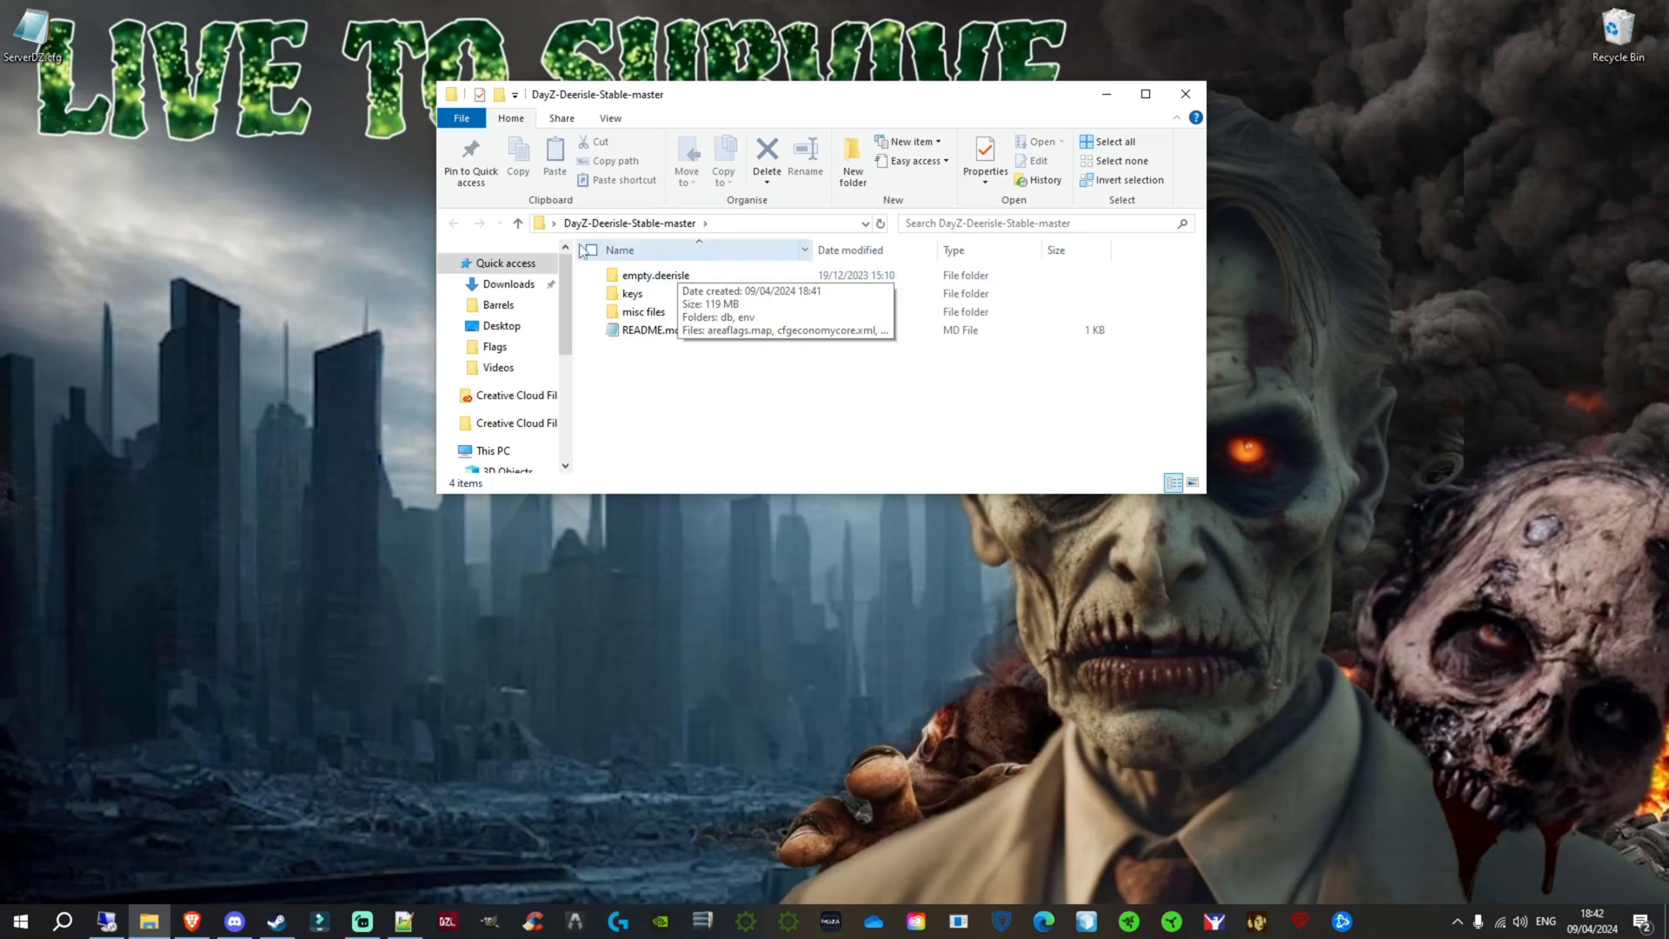
right_click(676, 283)
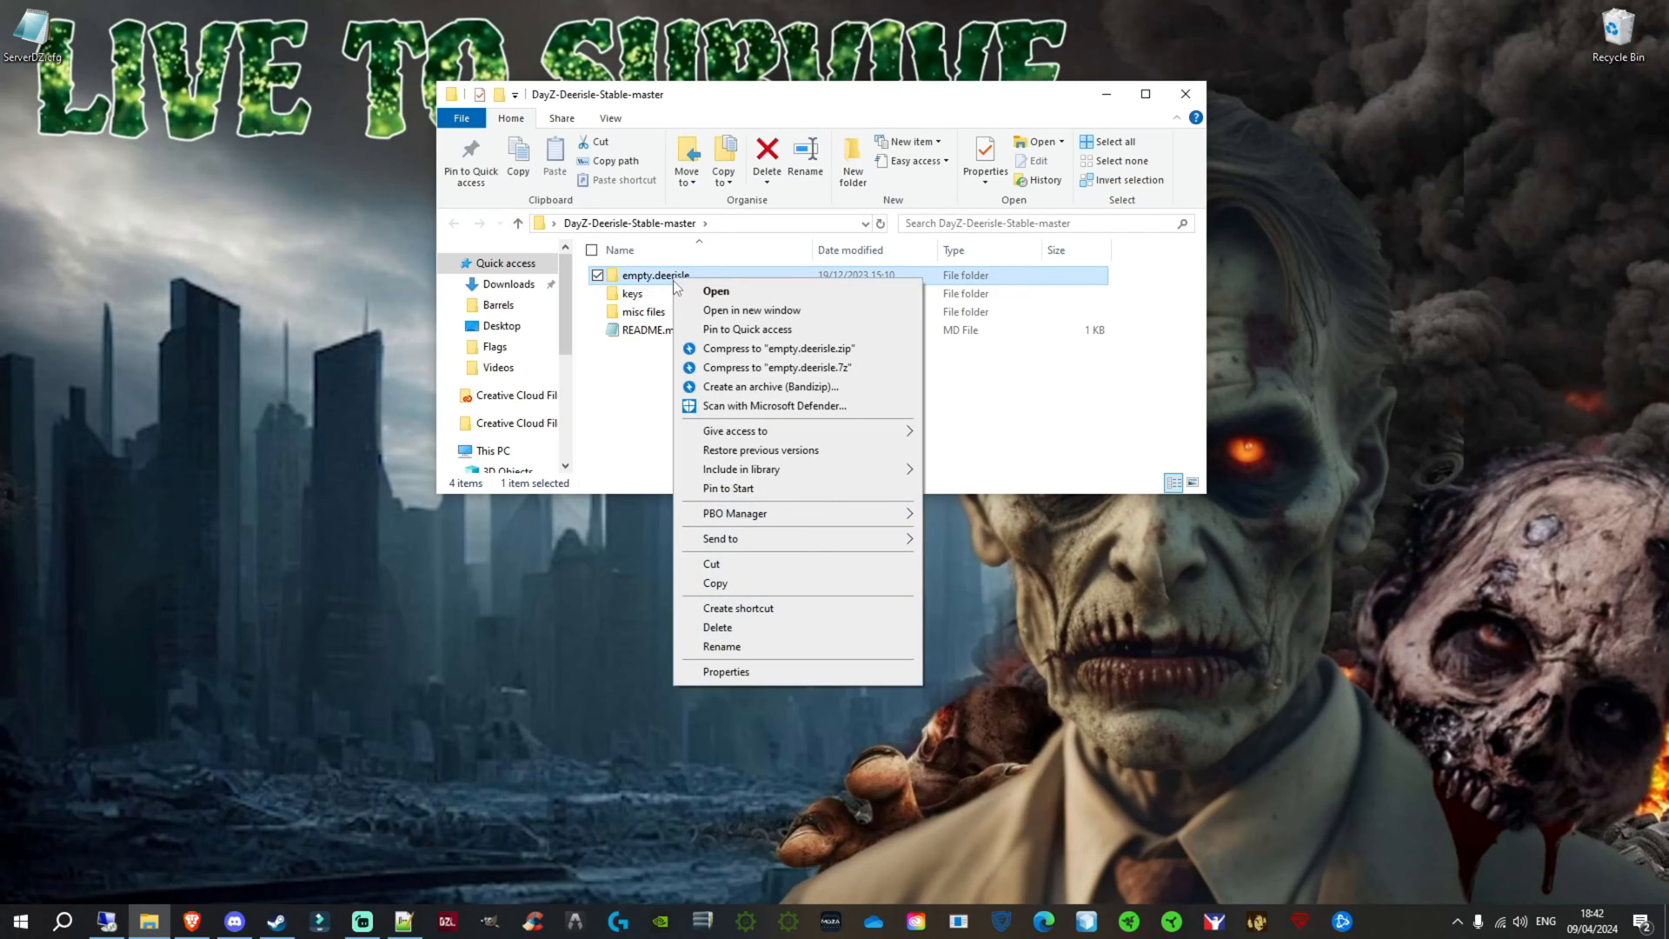
left_click(728, 582)
left_click_drag(970, 99, 593, 123)
right_click(1358, 216)
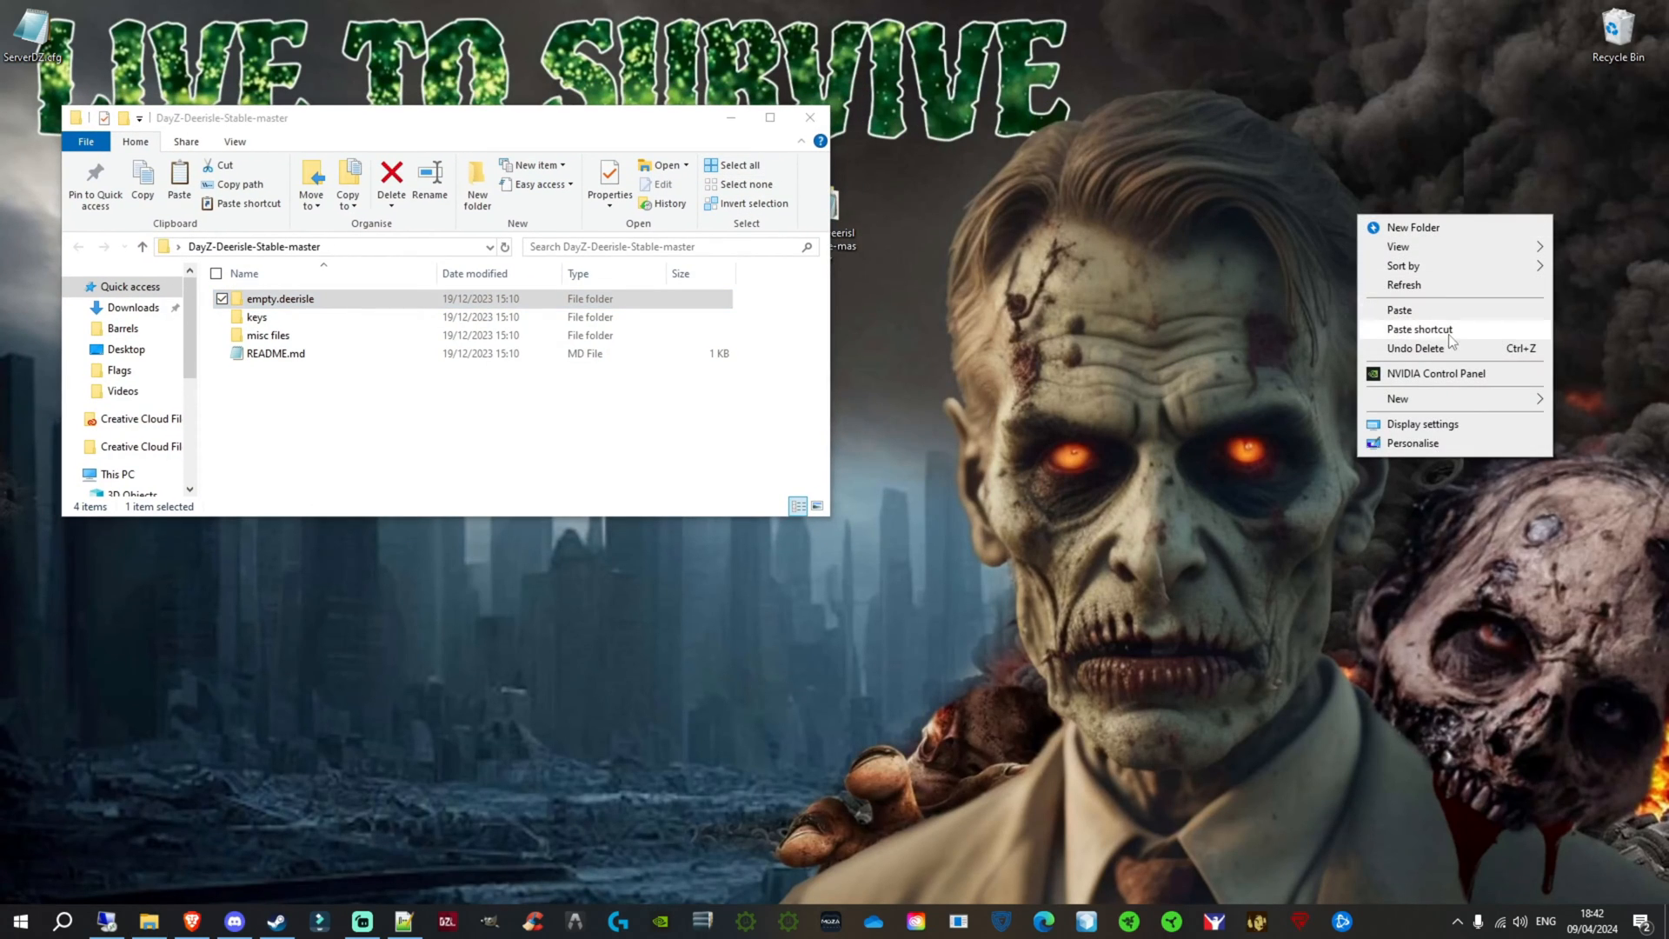
left_click(1425, 310)
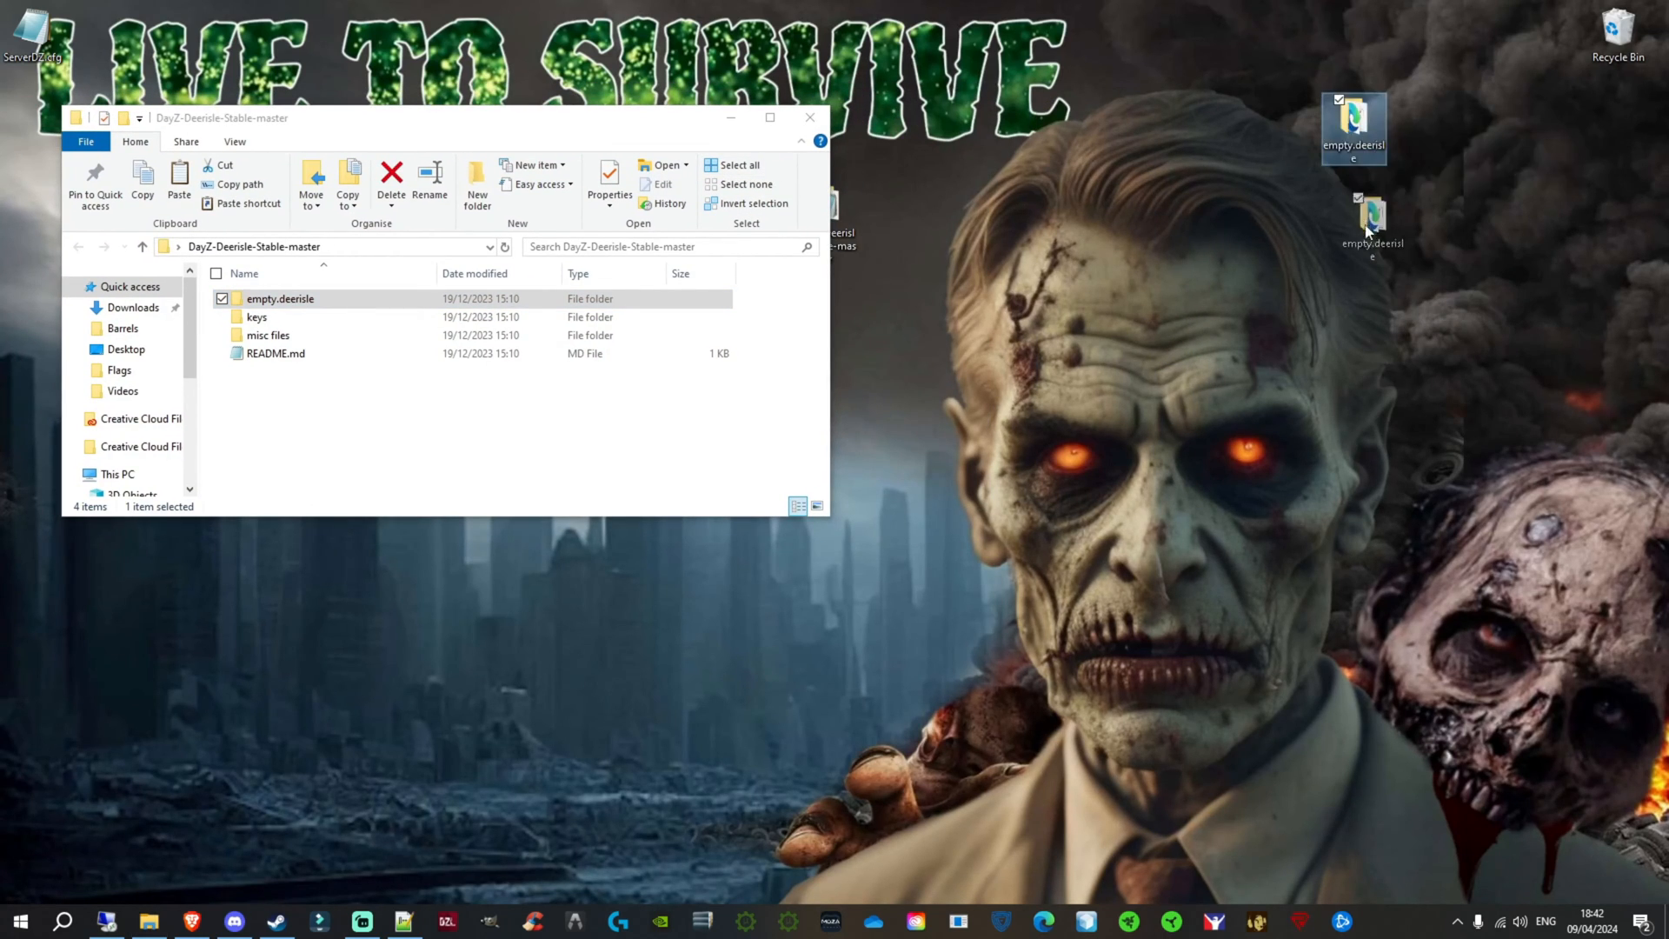
mouse_move(1417, 152)
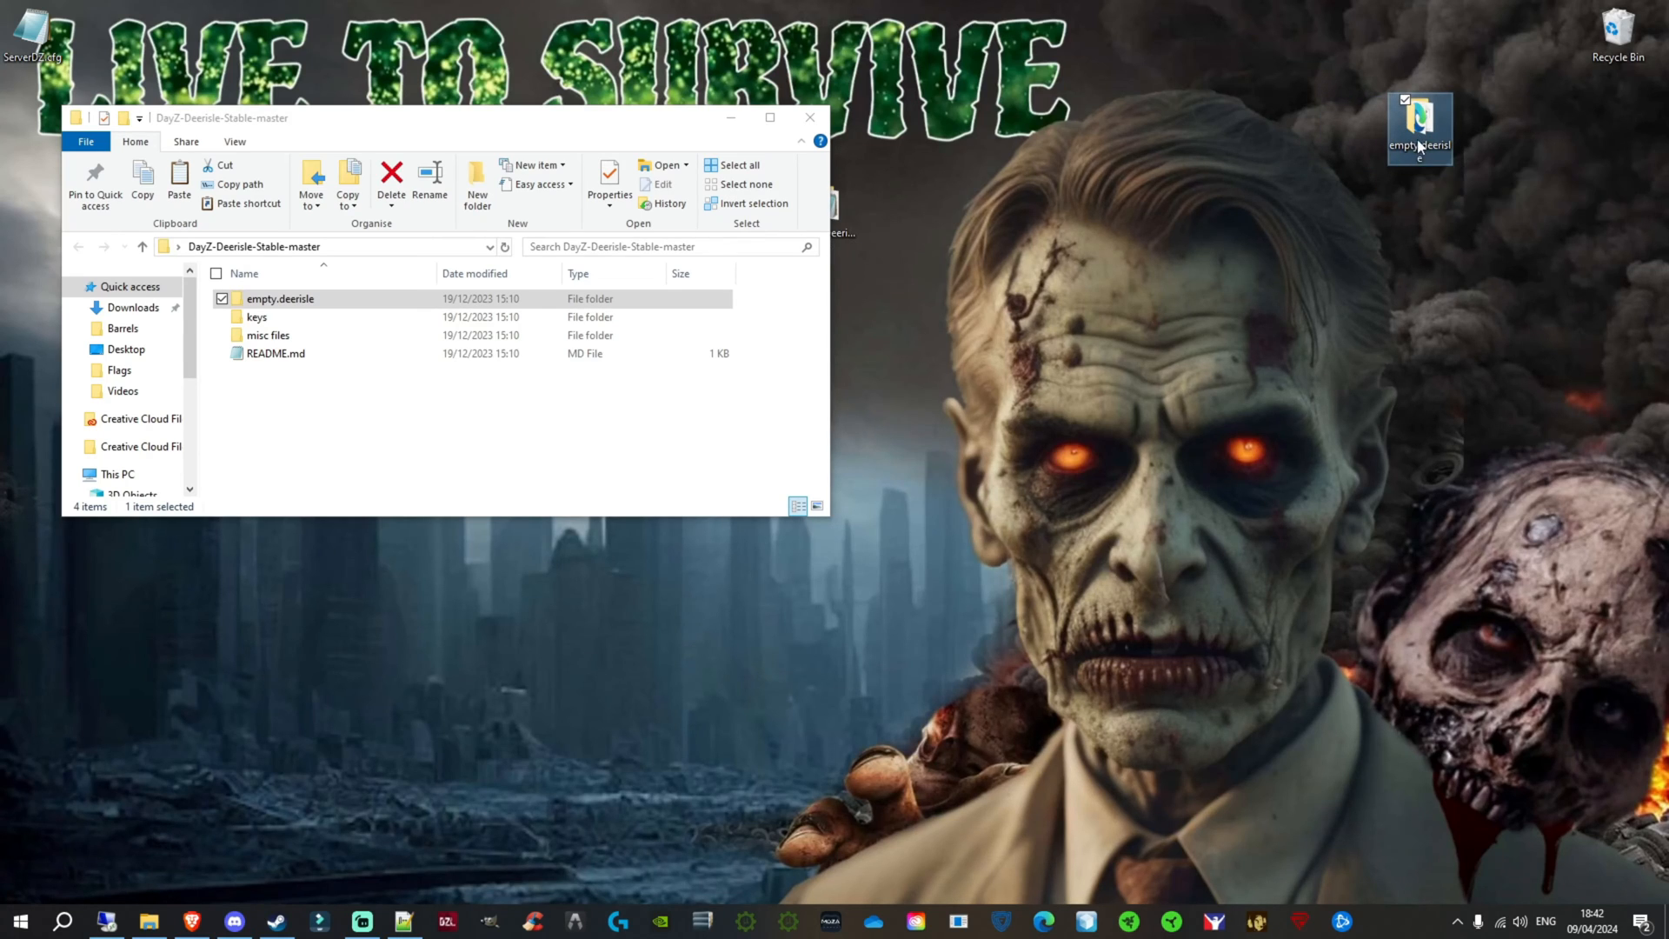
left_click_drag(1417, 152, 1352, 233)
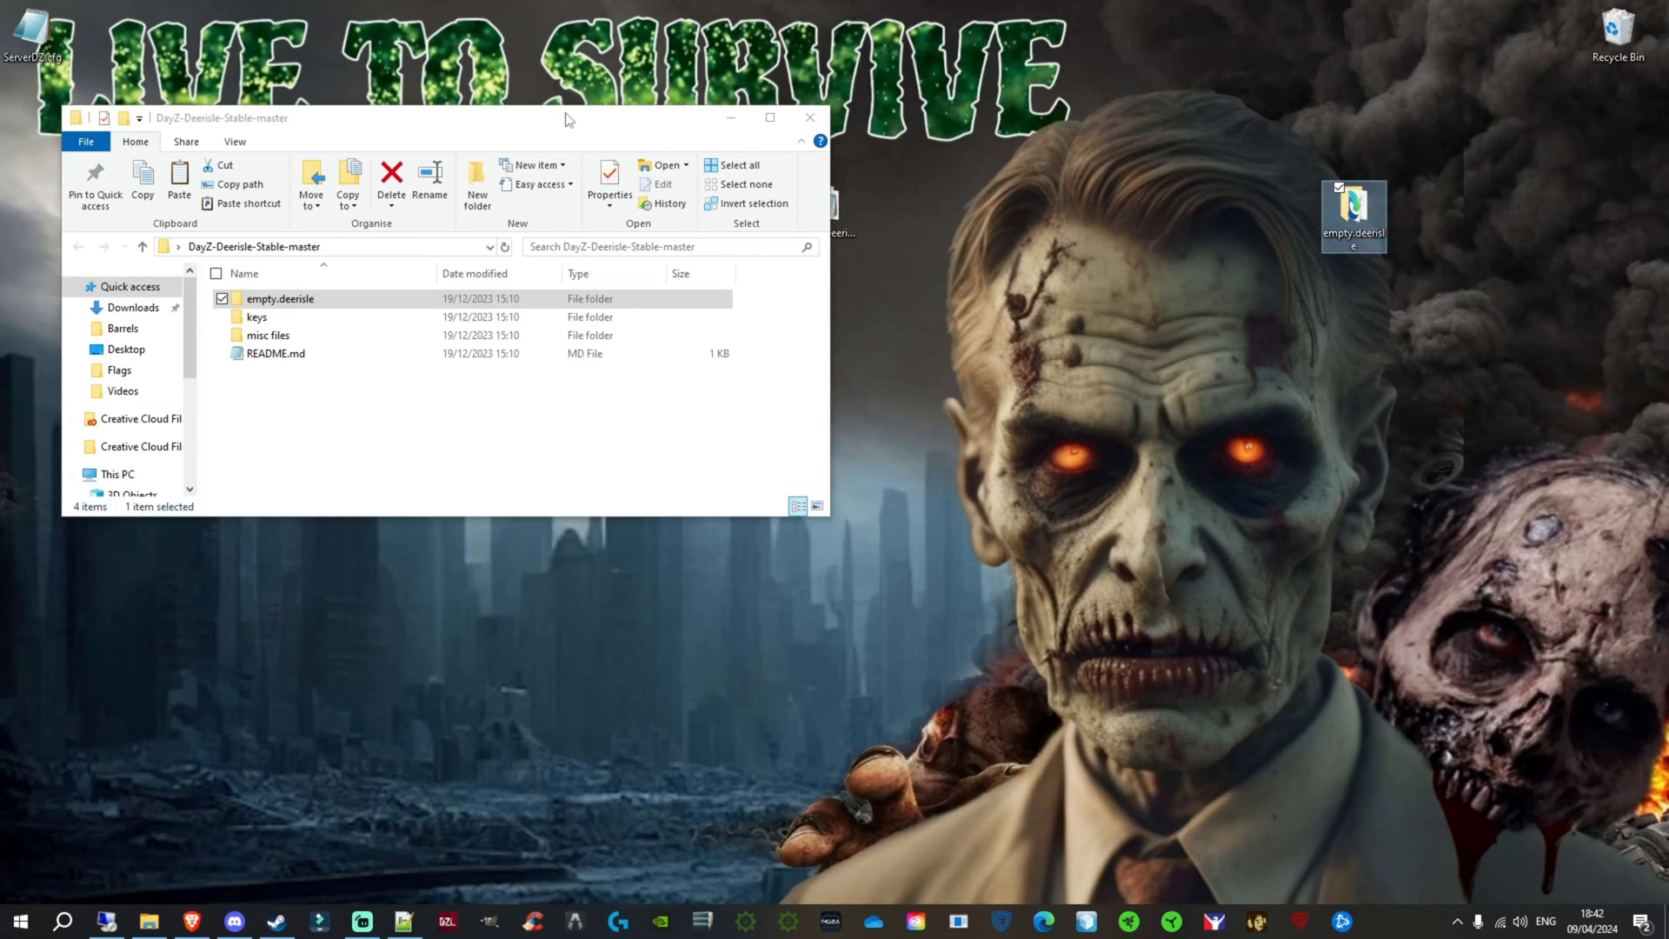
left_click(45, 253)
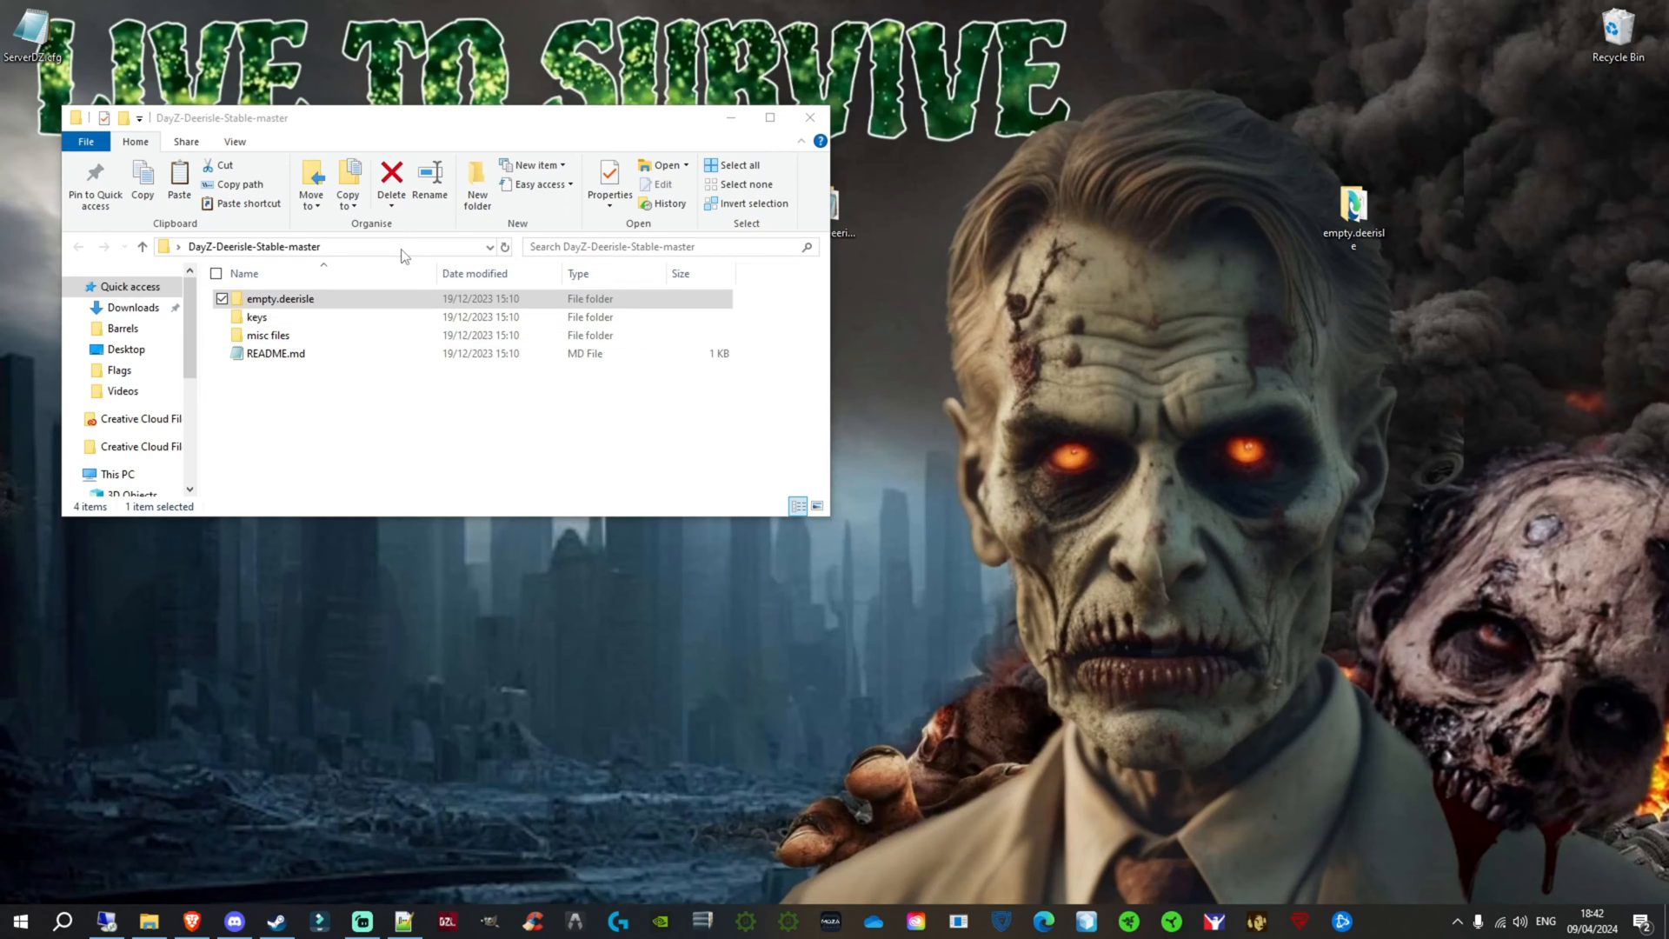
left_click_drag(1353, 209, 1358, 265)
mouse_move(1356, 297)
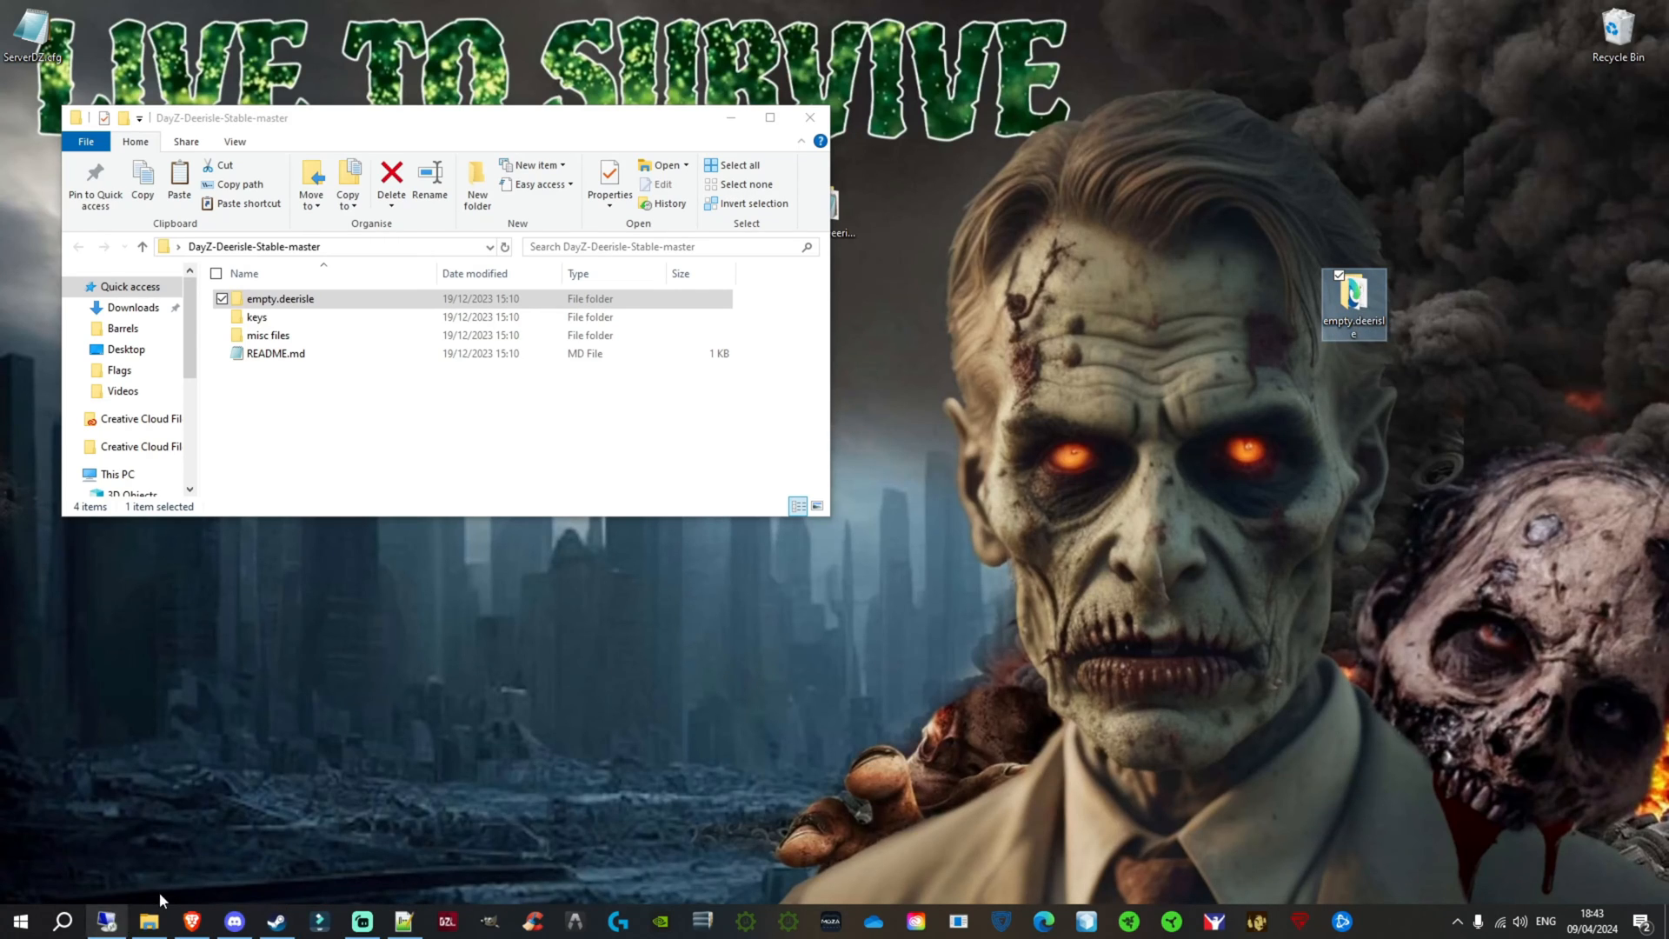
Step: Switch to the remote server, examine the mission folders in damndayz's mpmissions folder, and return to the damndayz folder
left_click(107, 923)
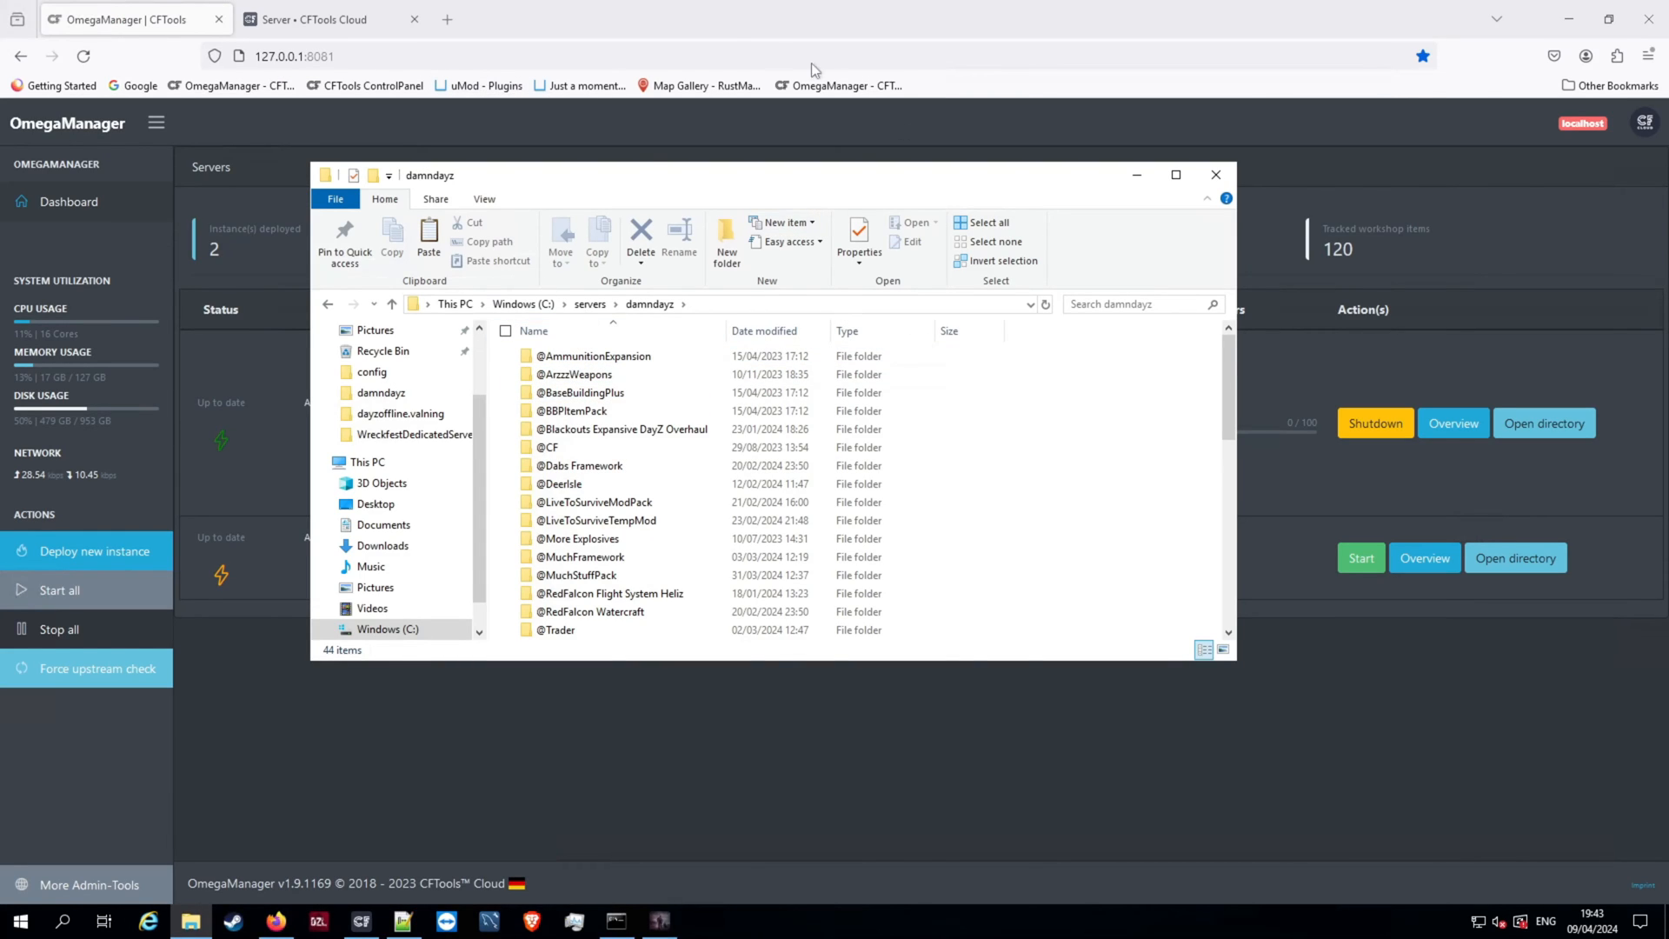
scroll(621, 335, "down", 1)
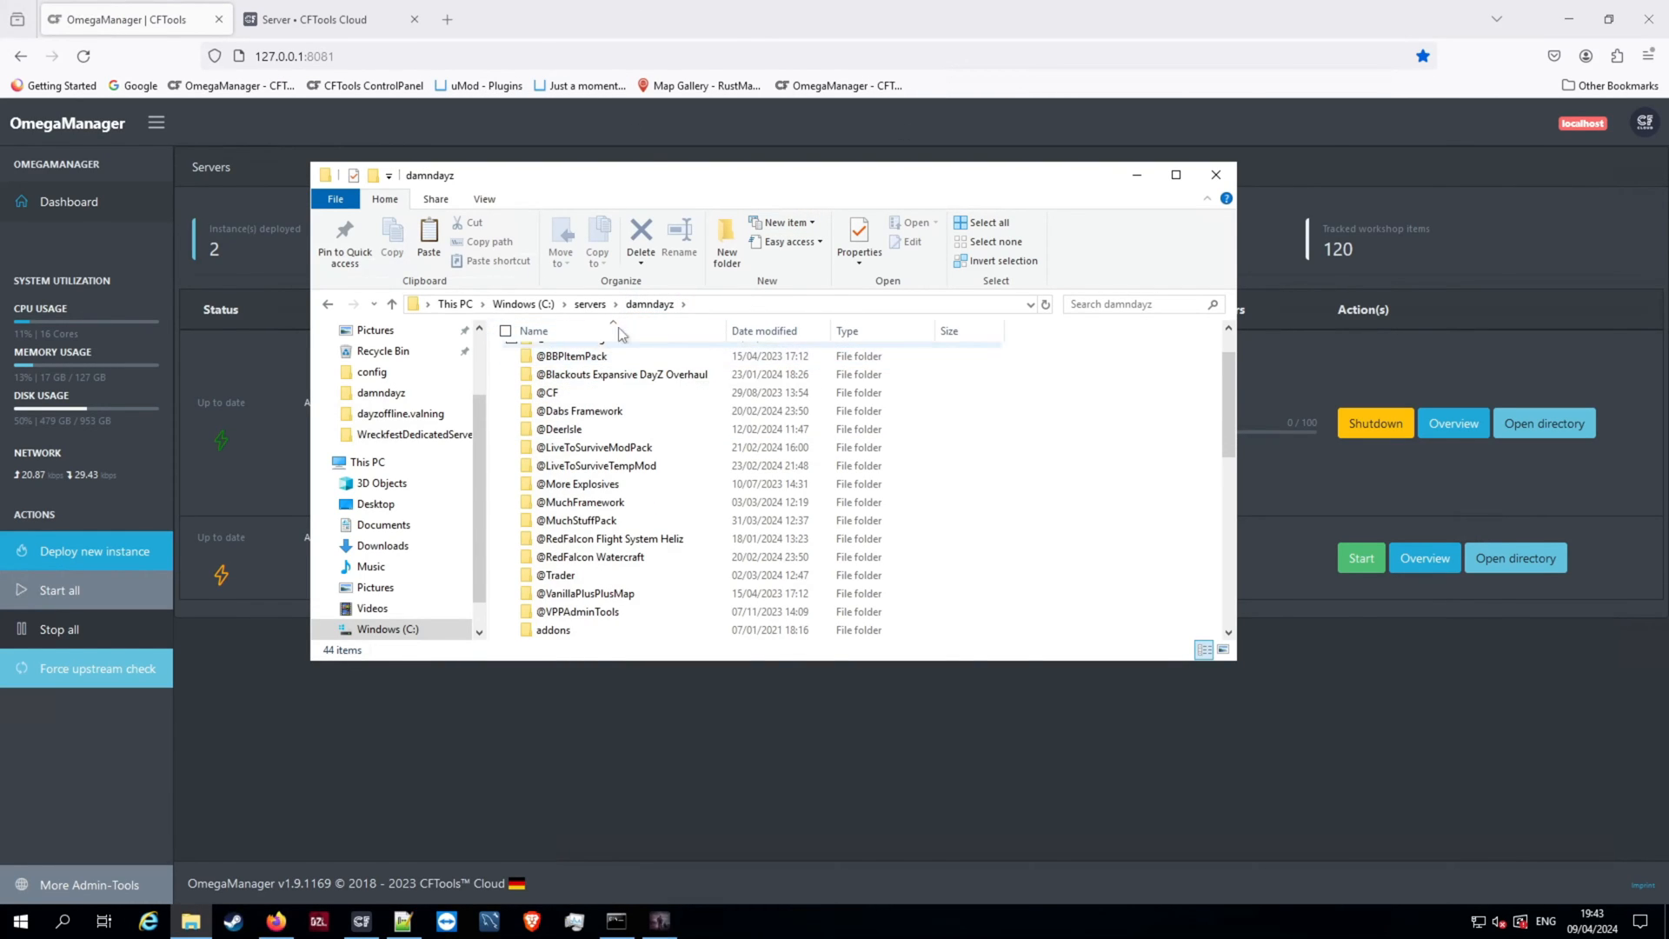
scroll(591, 417, "down", 6)
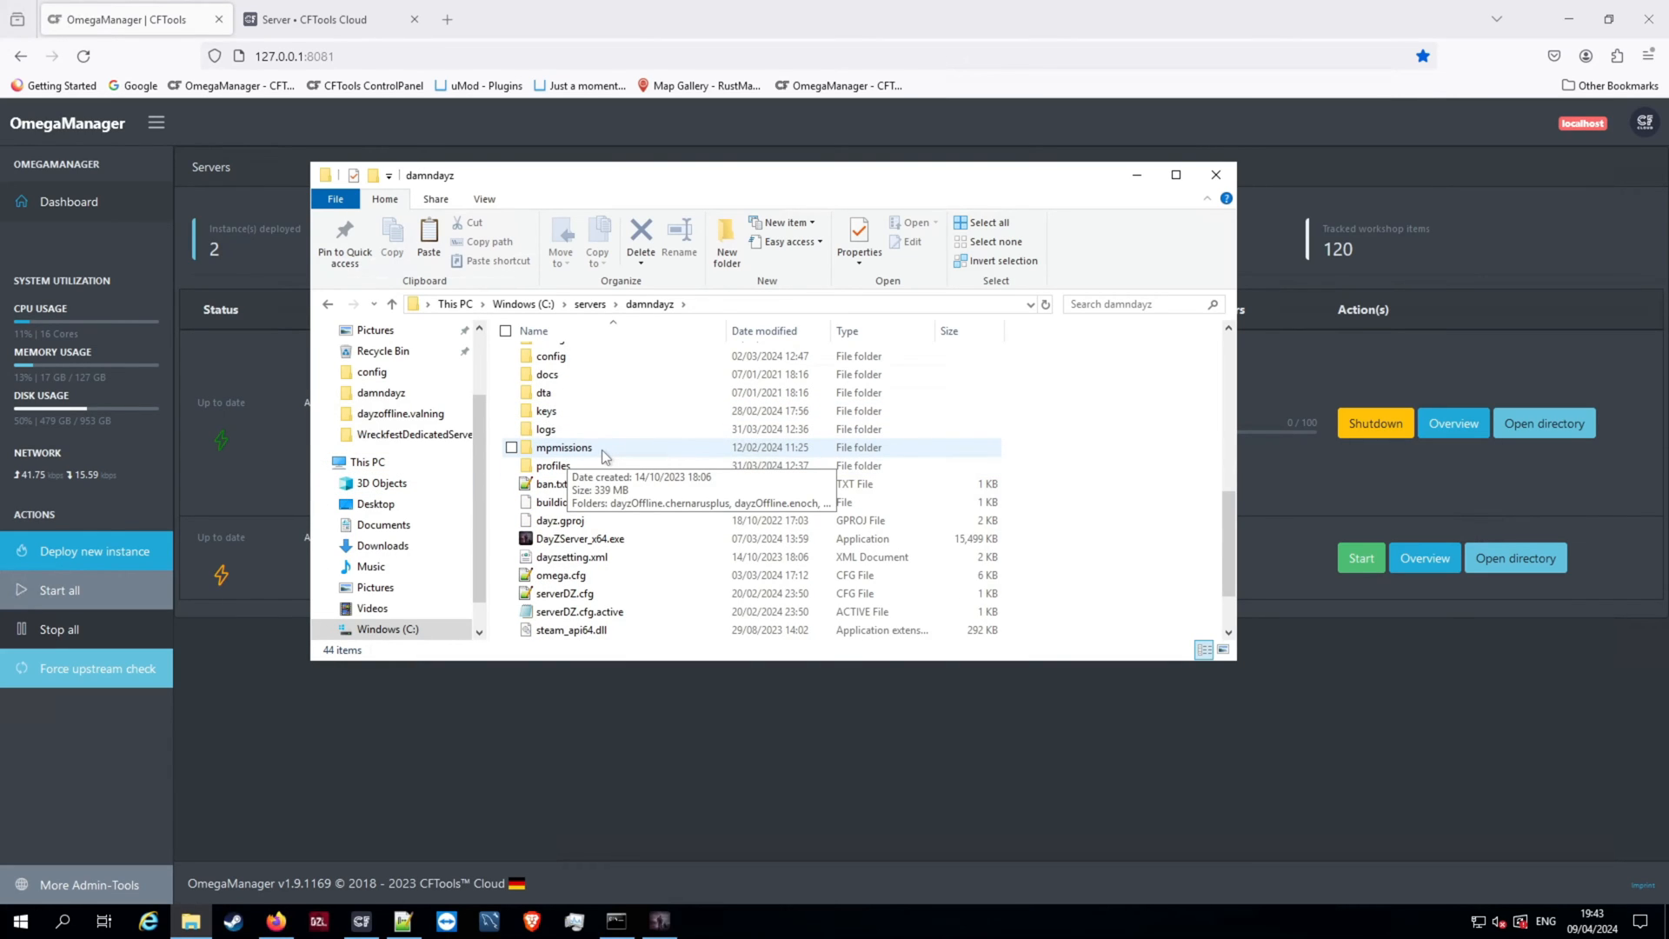
double_click(601, 450)
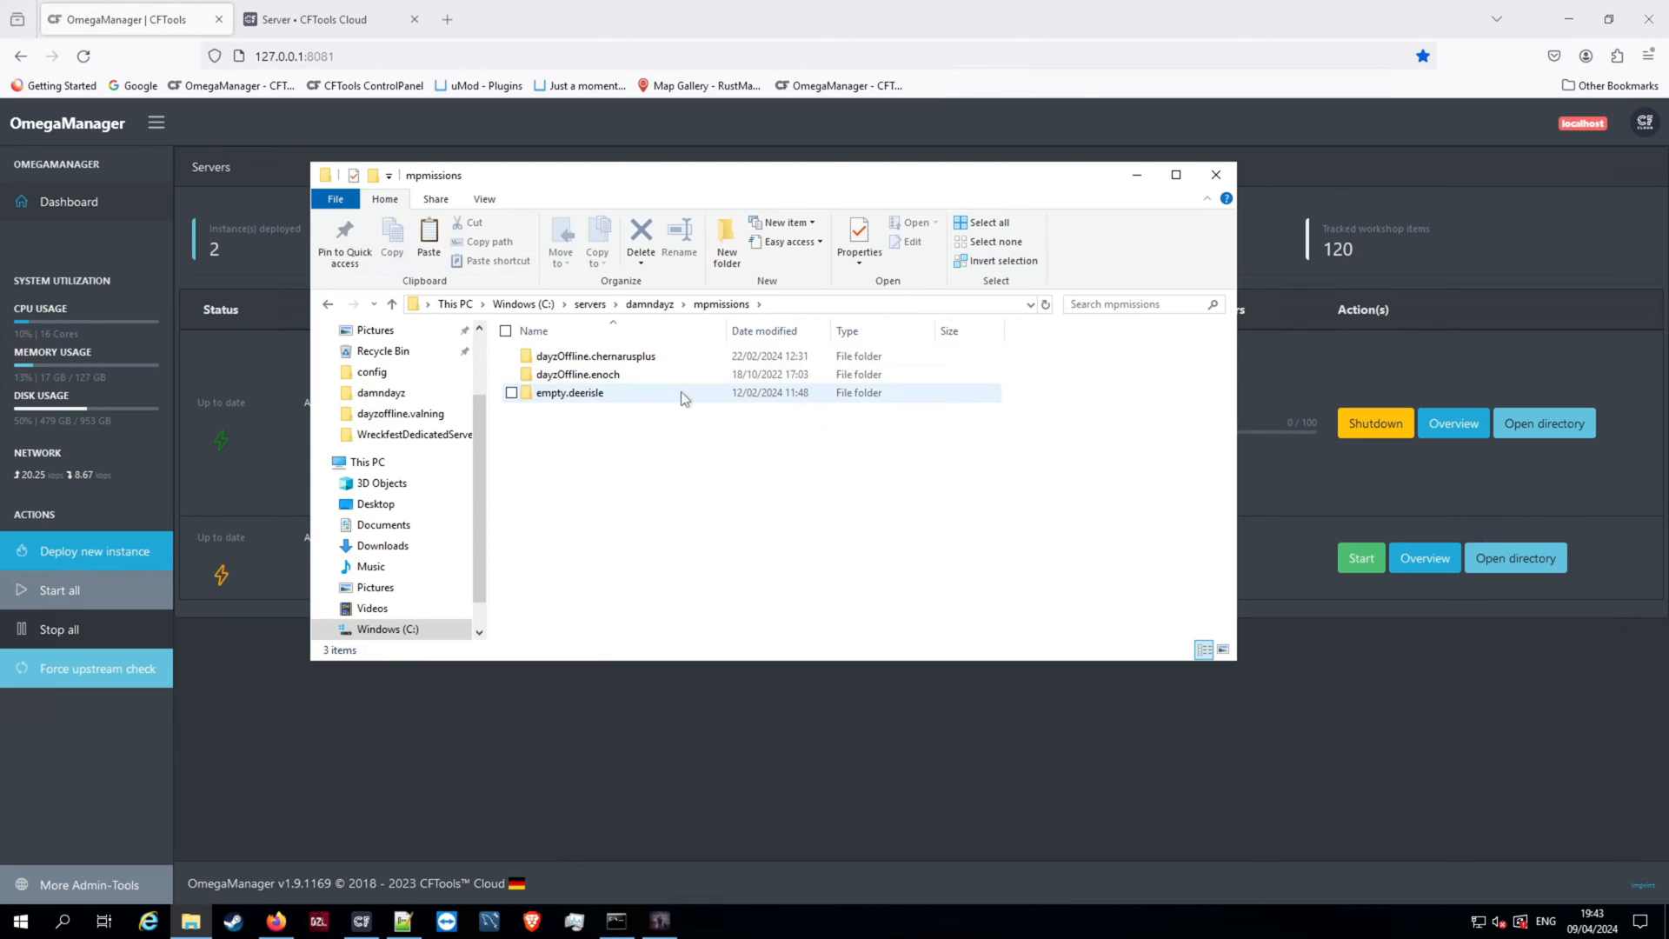
right_click(619, 376)
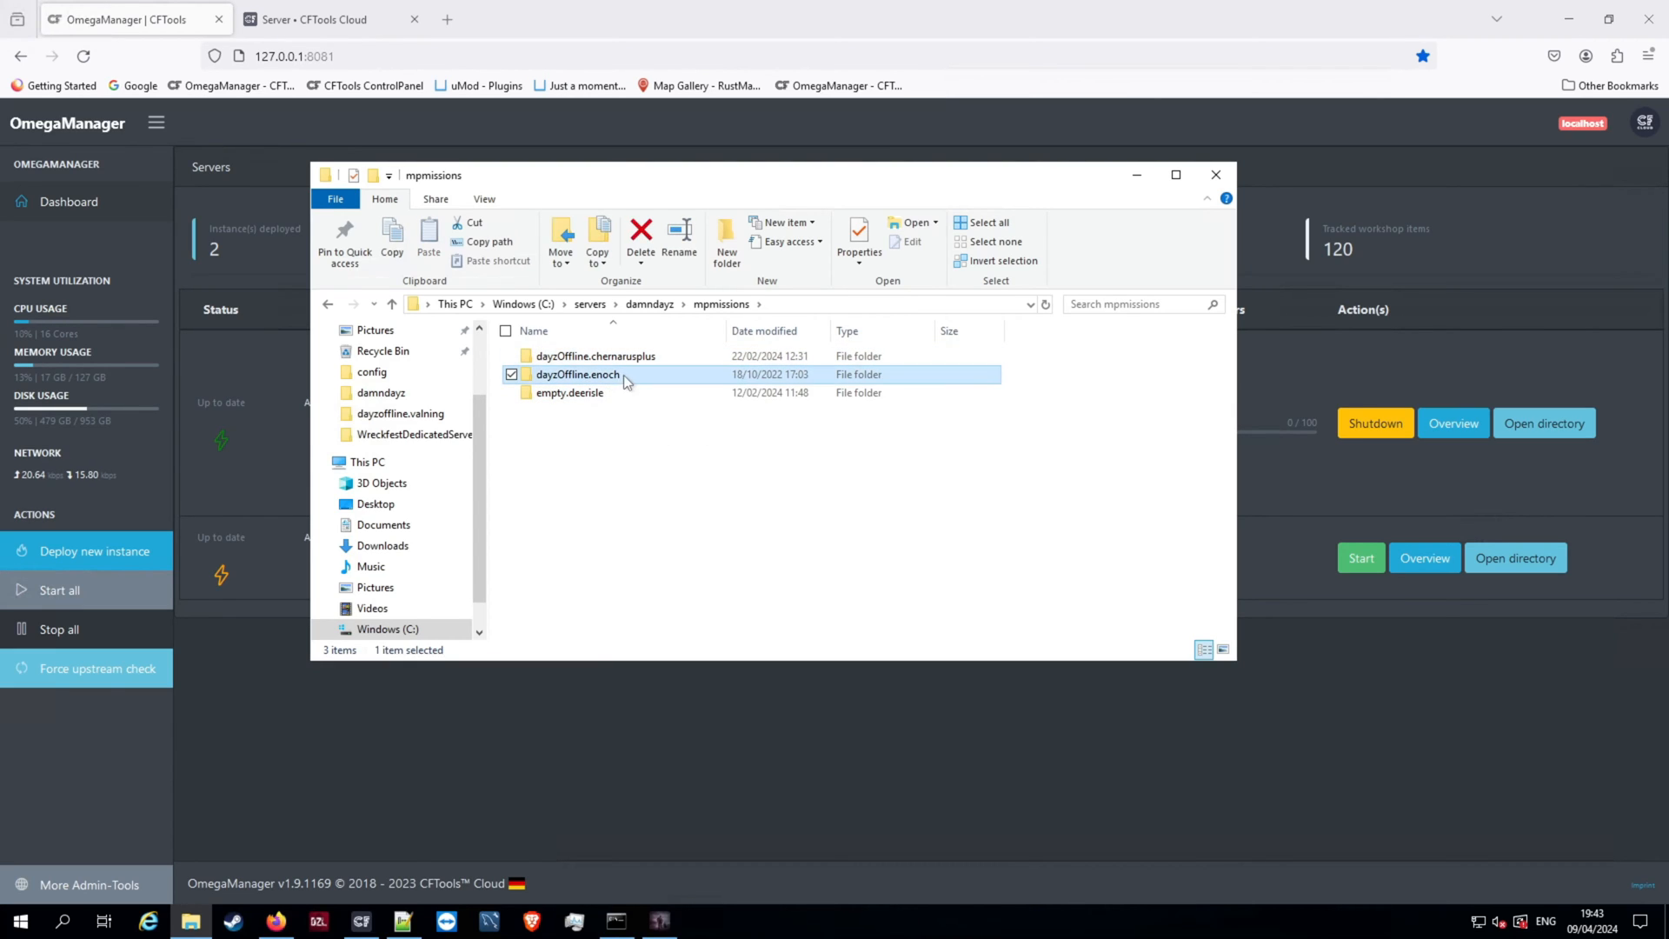
left_click(865, 575)
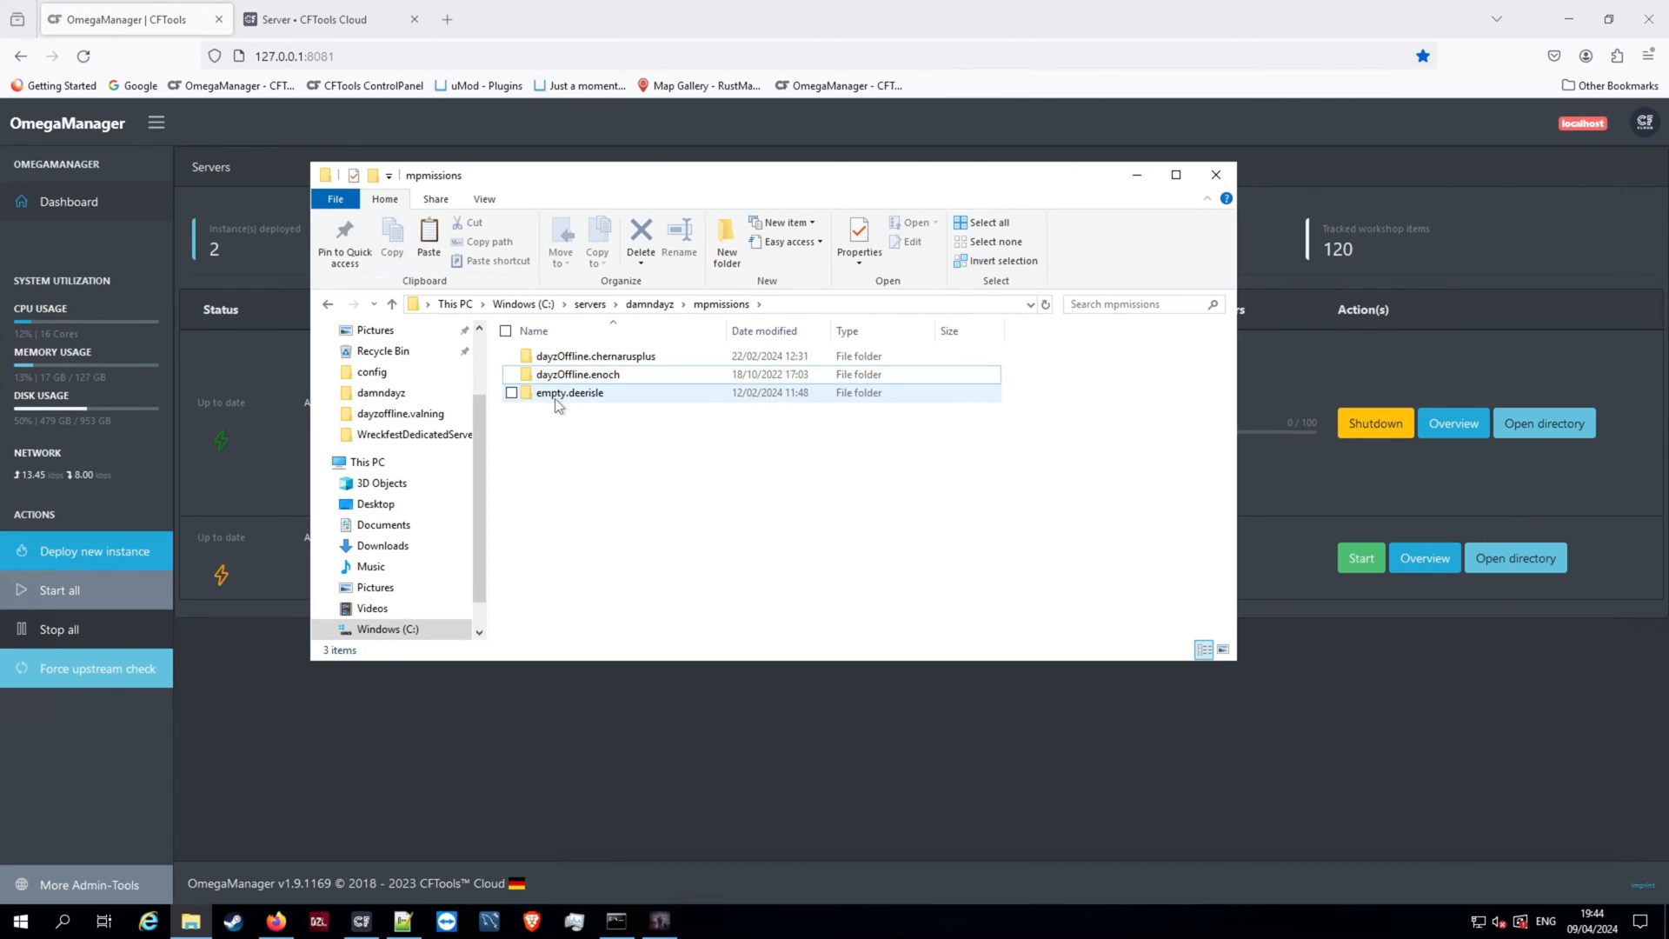
mouse_move(556, 401)
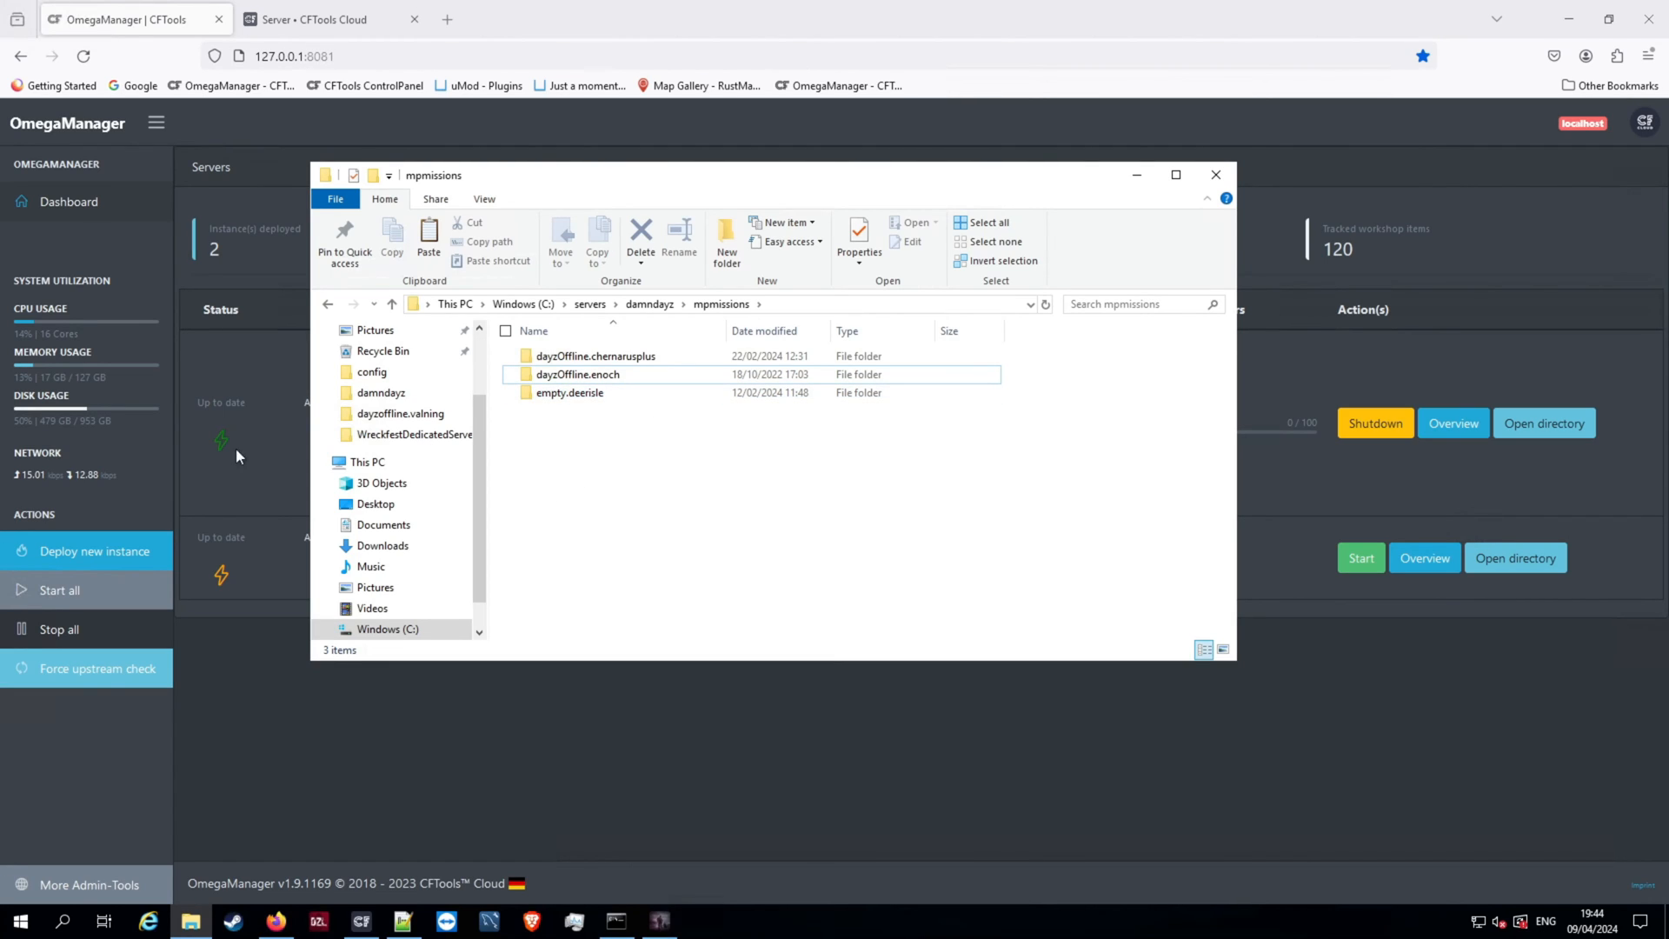
left_click(650, 303)
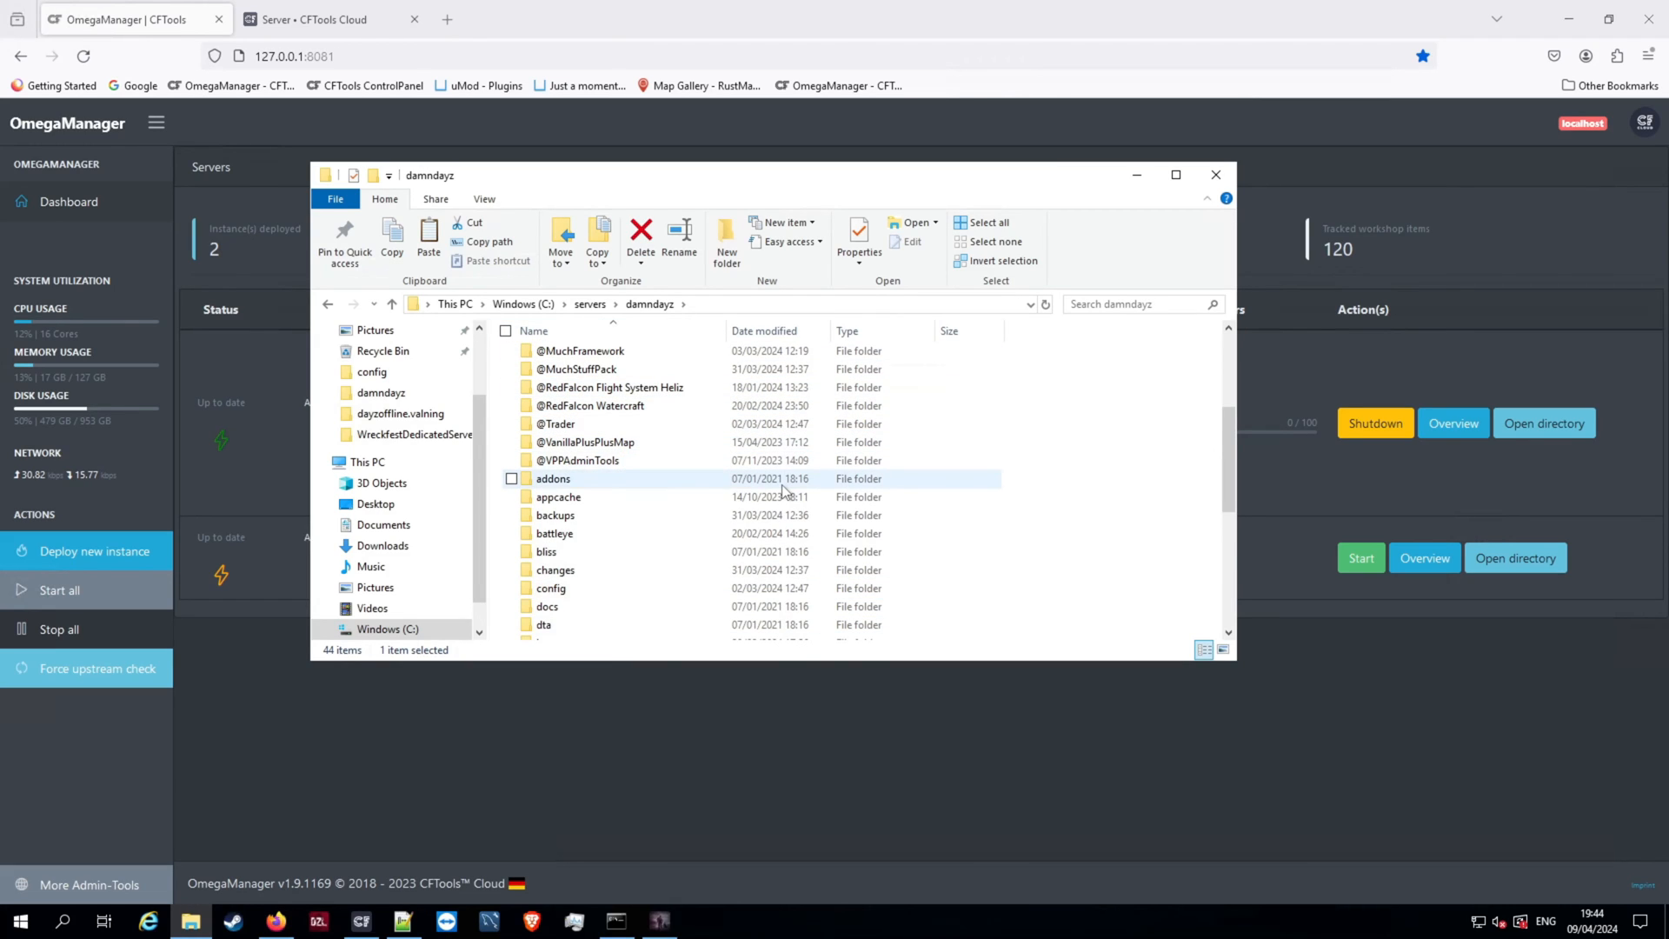
scroll(701, 361, "down", 2)
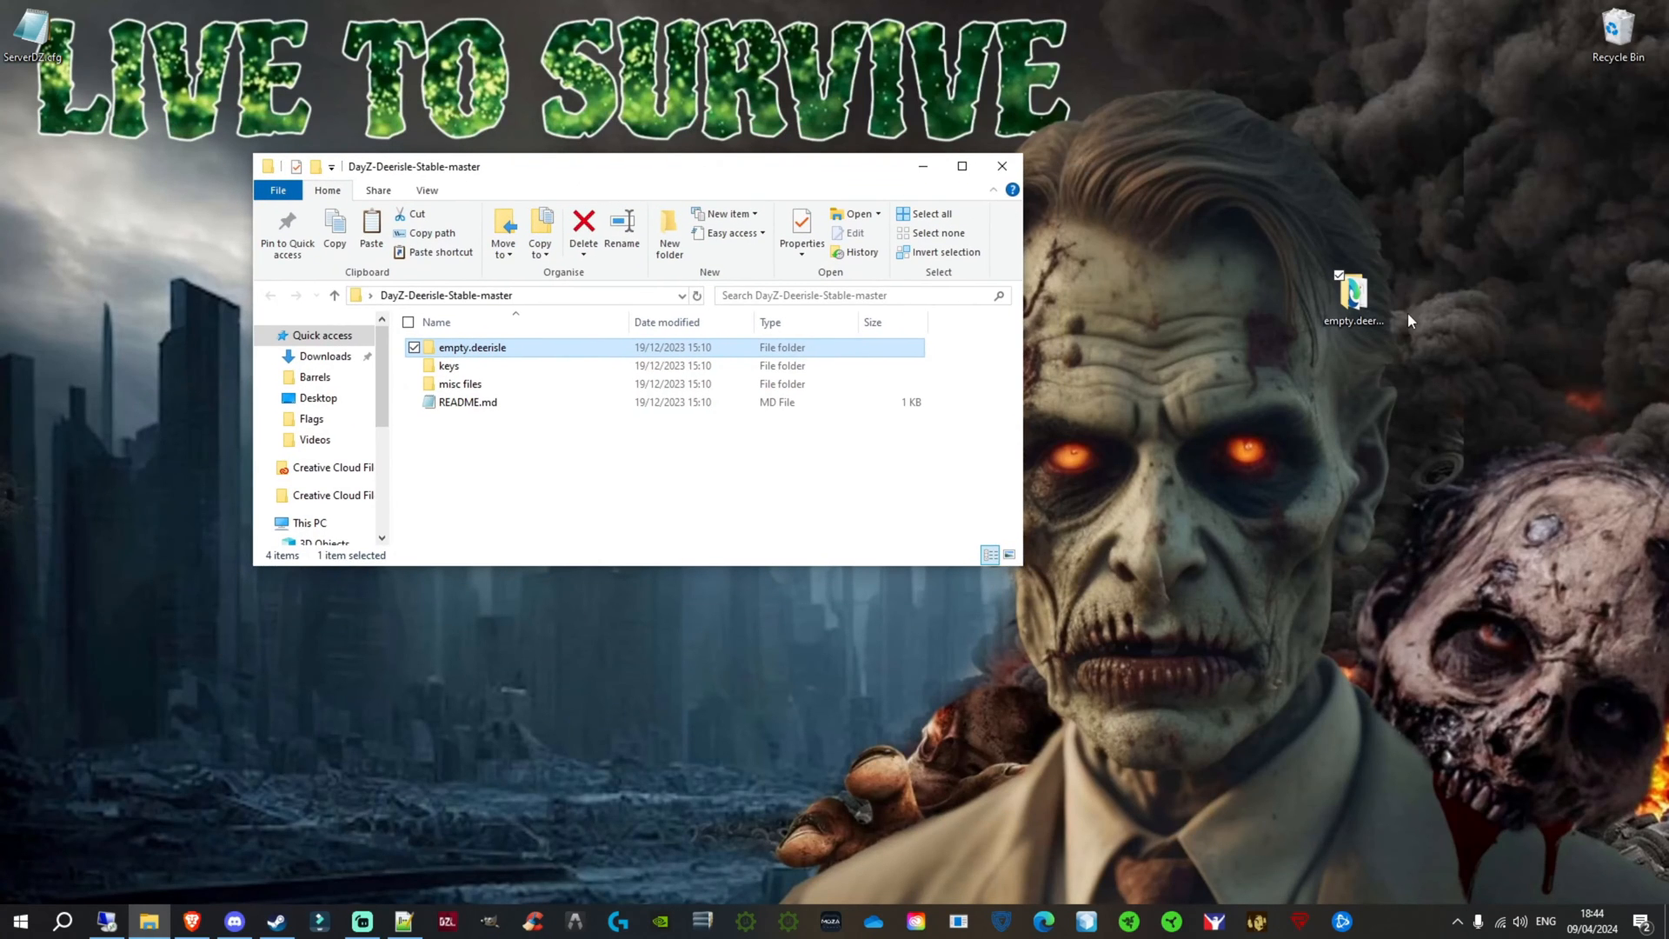
Step: Delete the empty.deerisle copy from the local desktop, then select both .bikey files in the keys folder of DayZ-Deerisle-Stable-master
left_click_drag(1355, 289, 1234, 382)
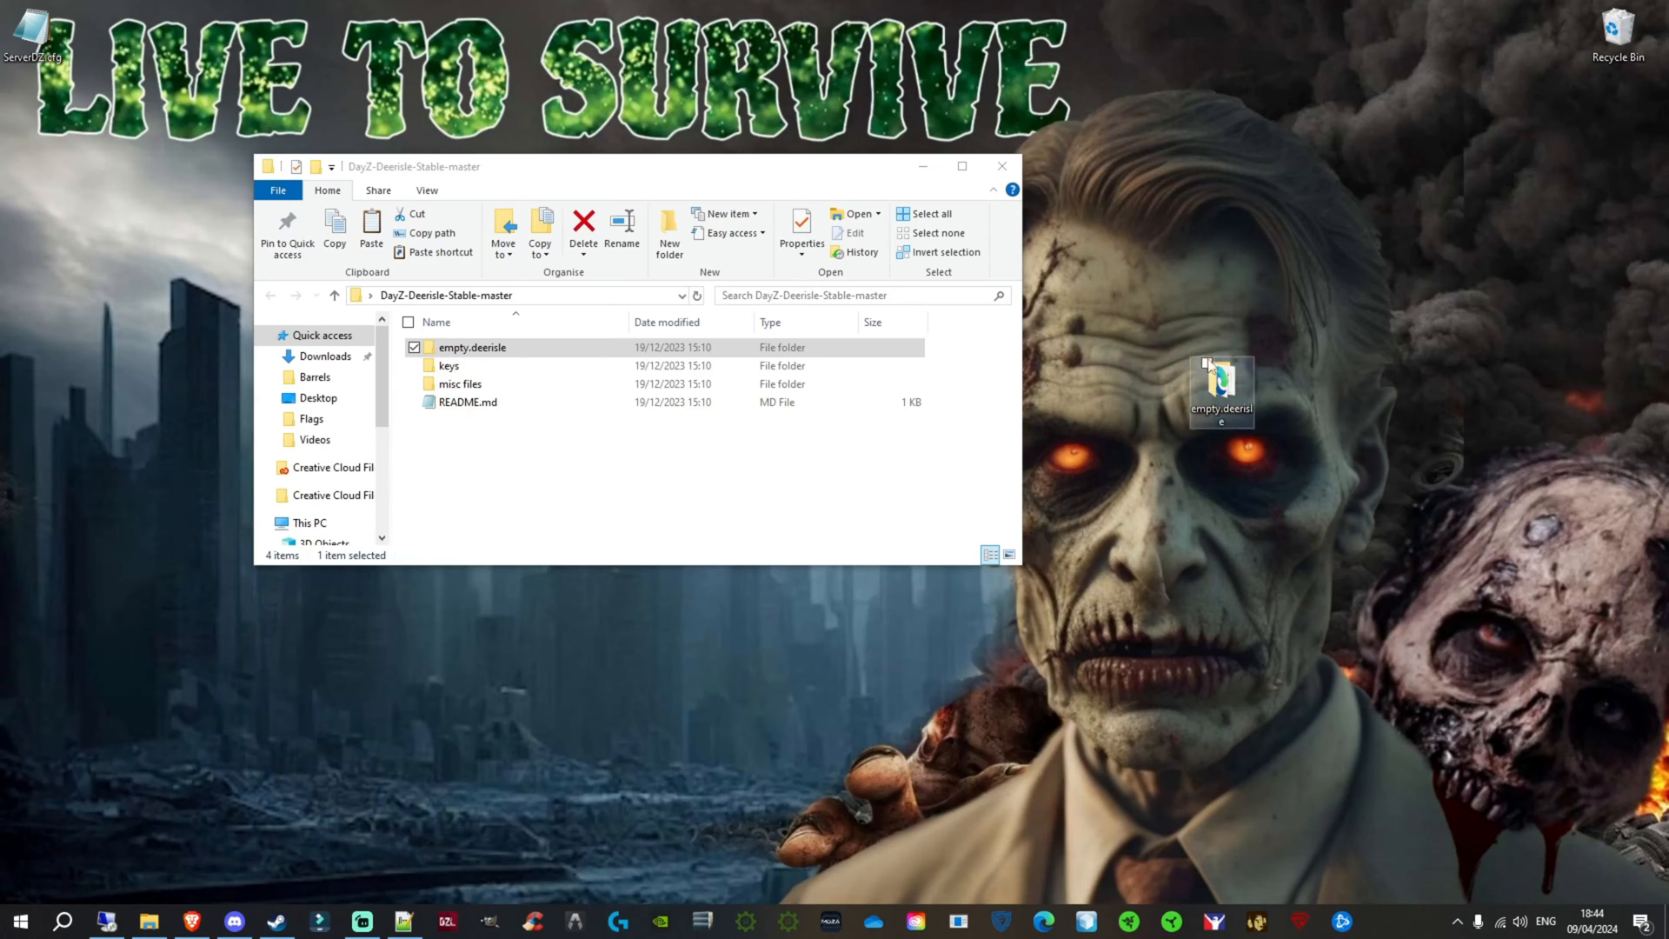
key("Delete")
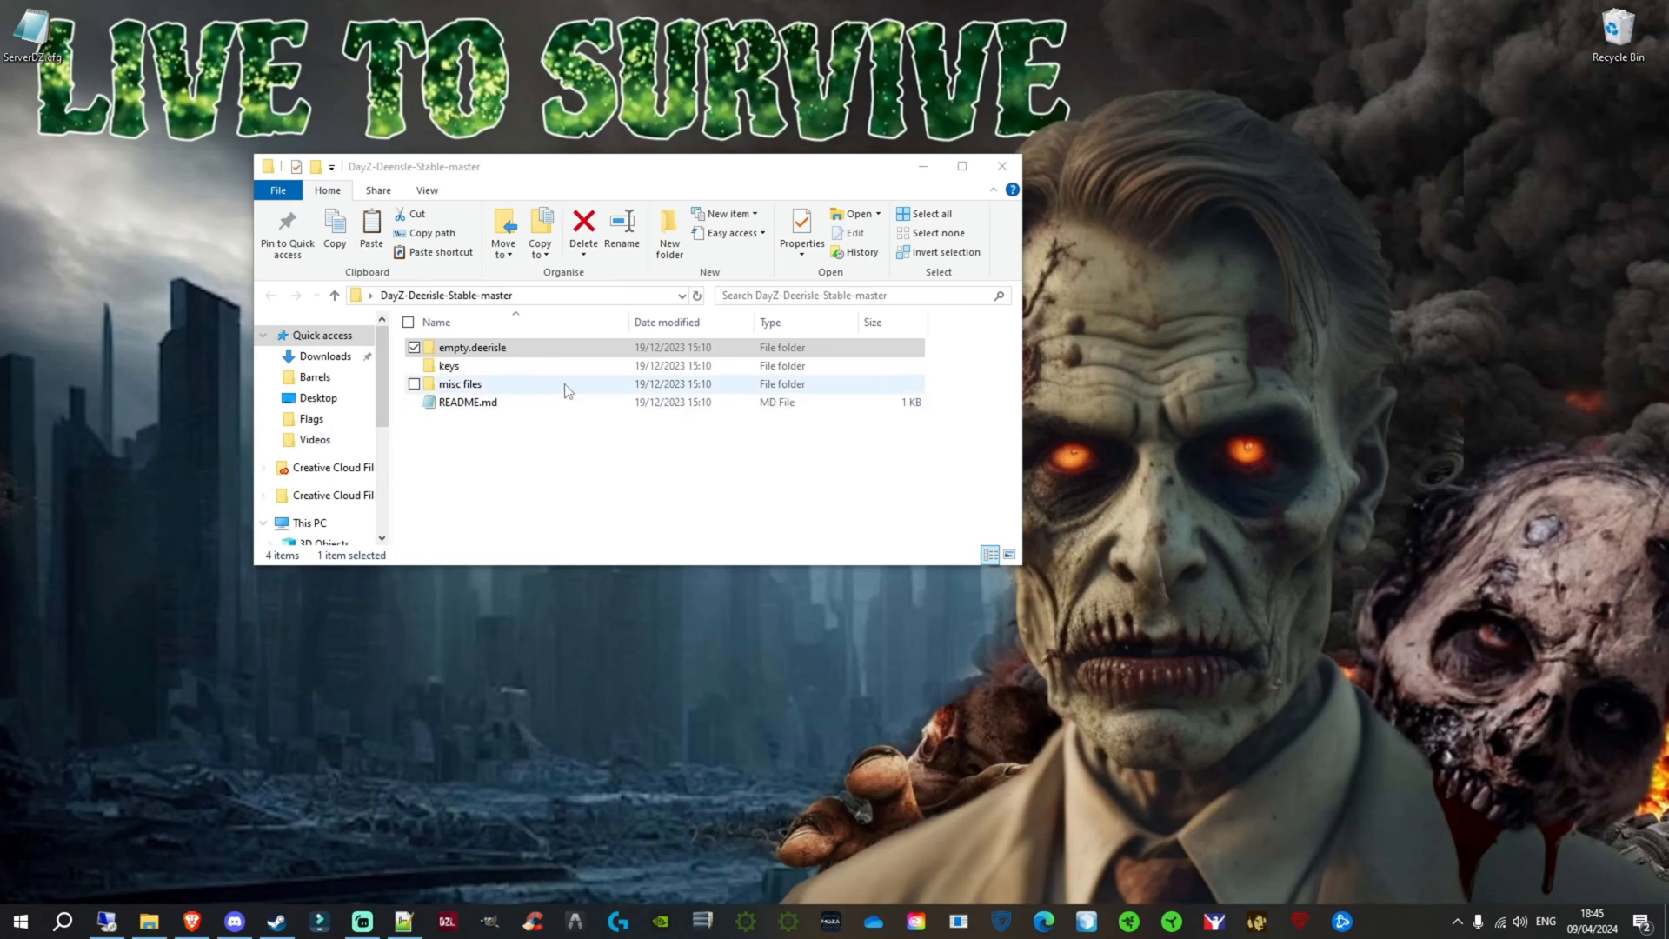
double_click(505, 368)
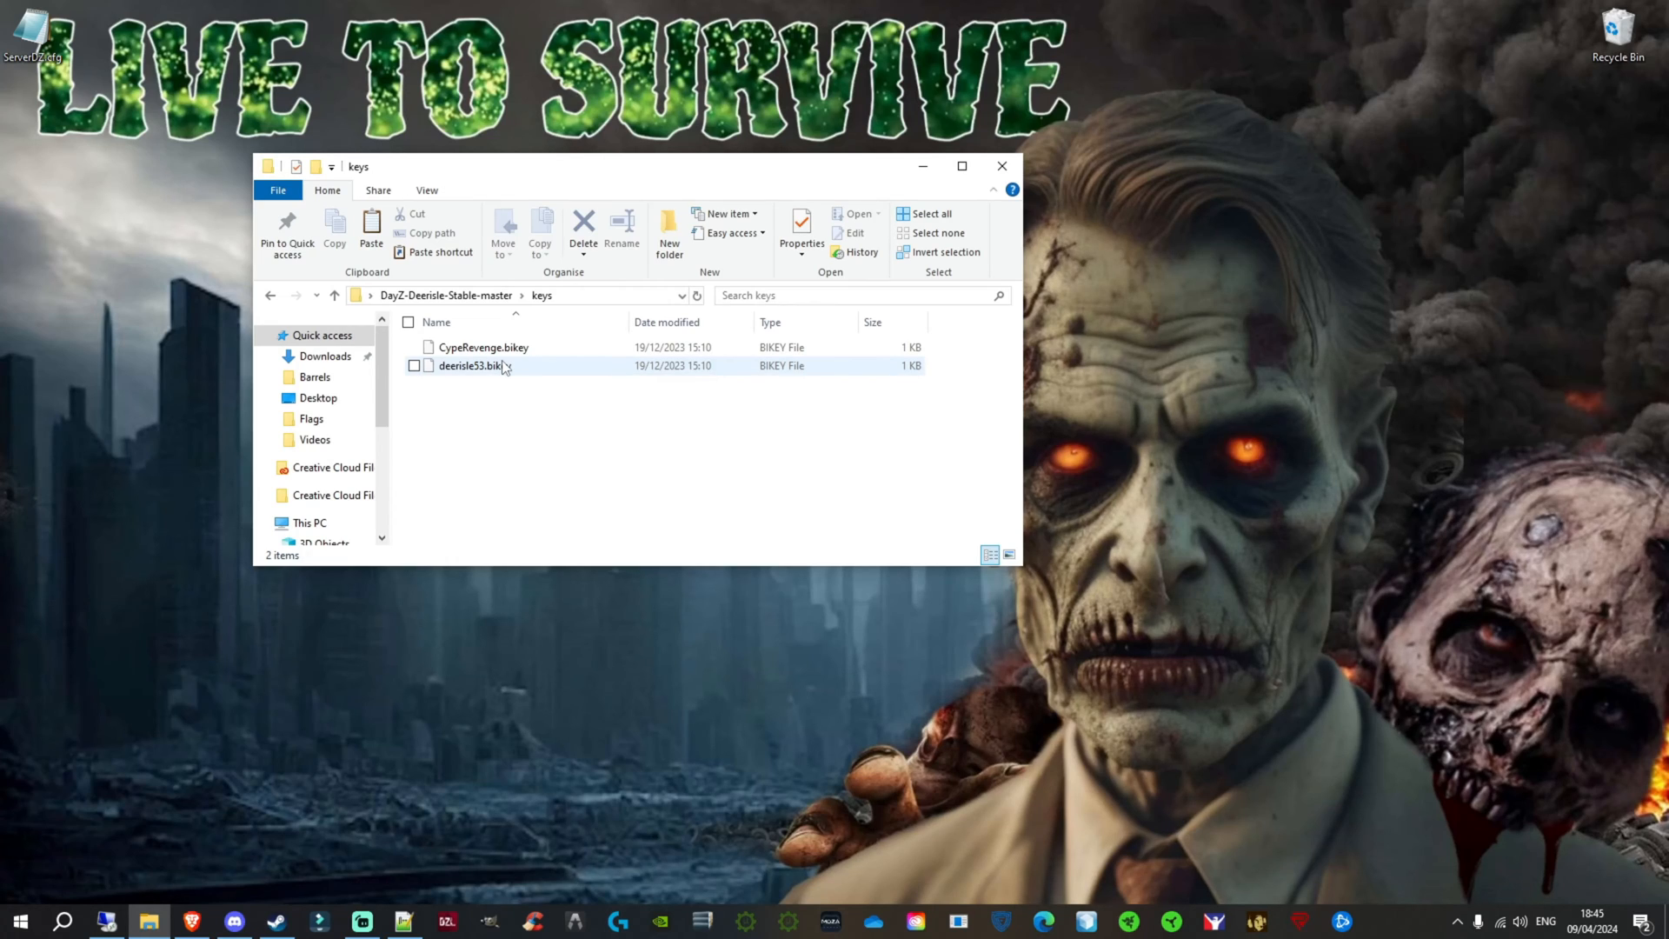
left_click_drag(631, 437, 428, 340)
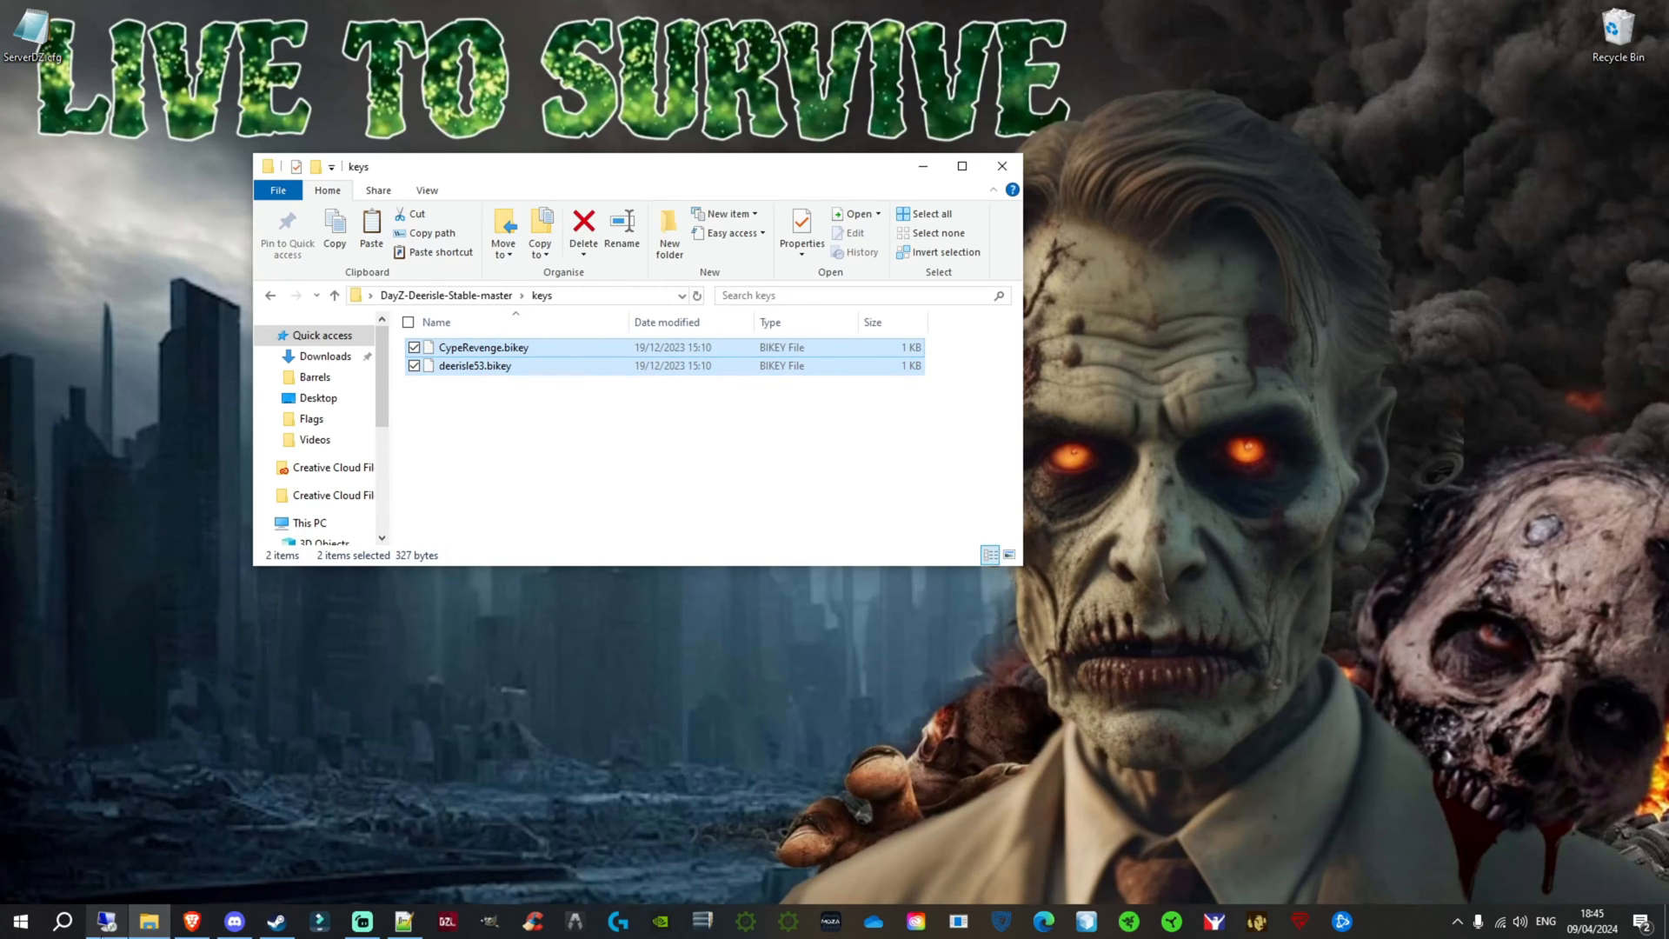
Step: Compare the remote server's damndayz keys folder with the two .bikey files in the local Deerisle keys folder
left_click(107, 923)
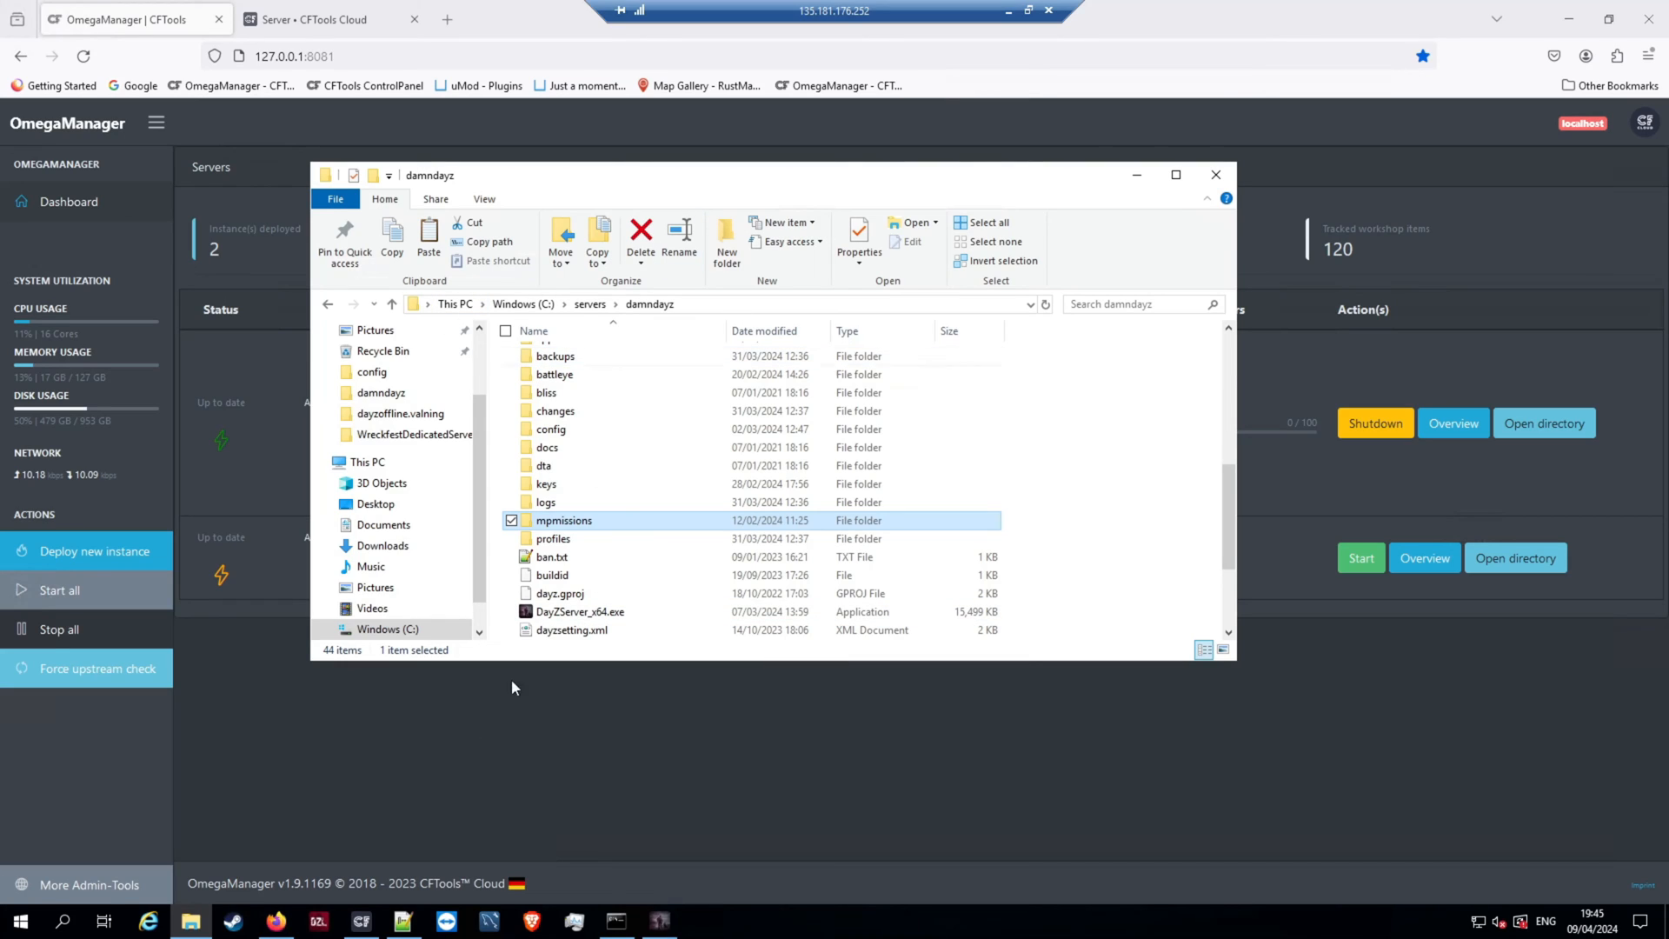
double_click(553, 485)
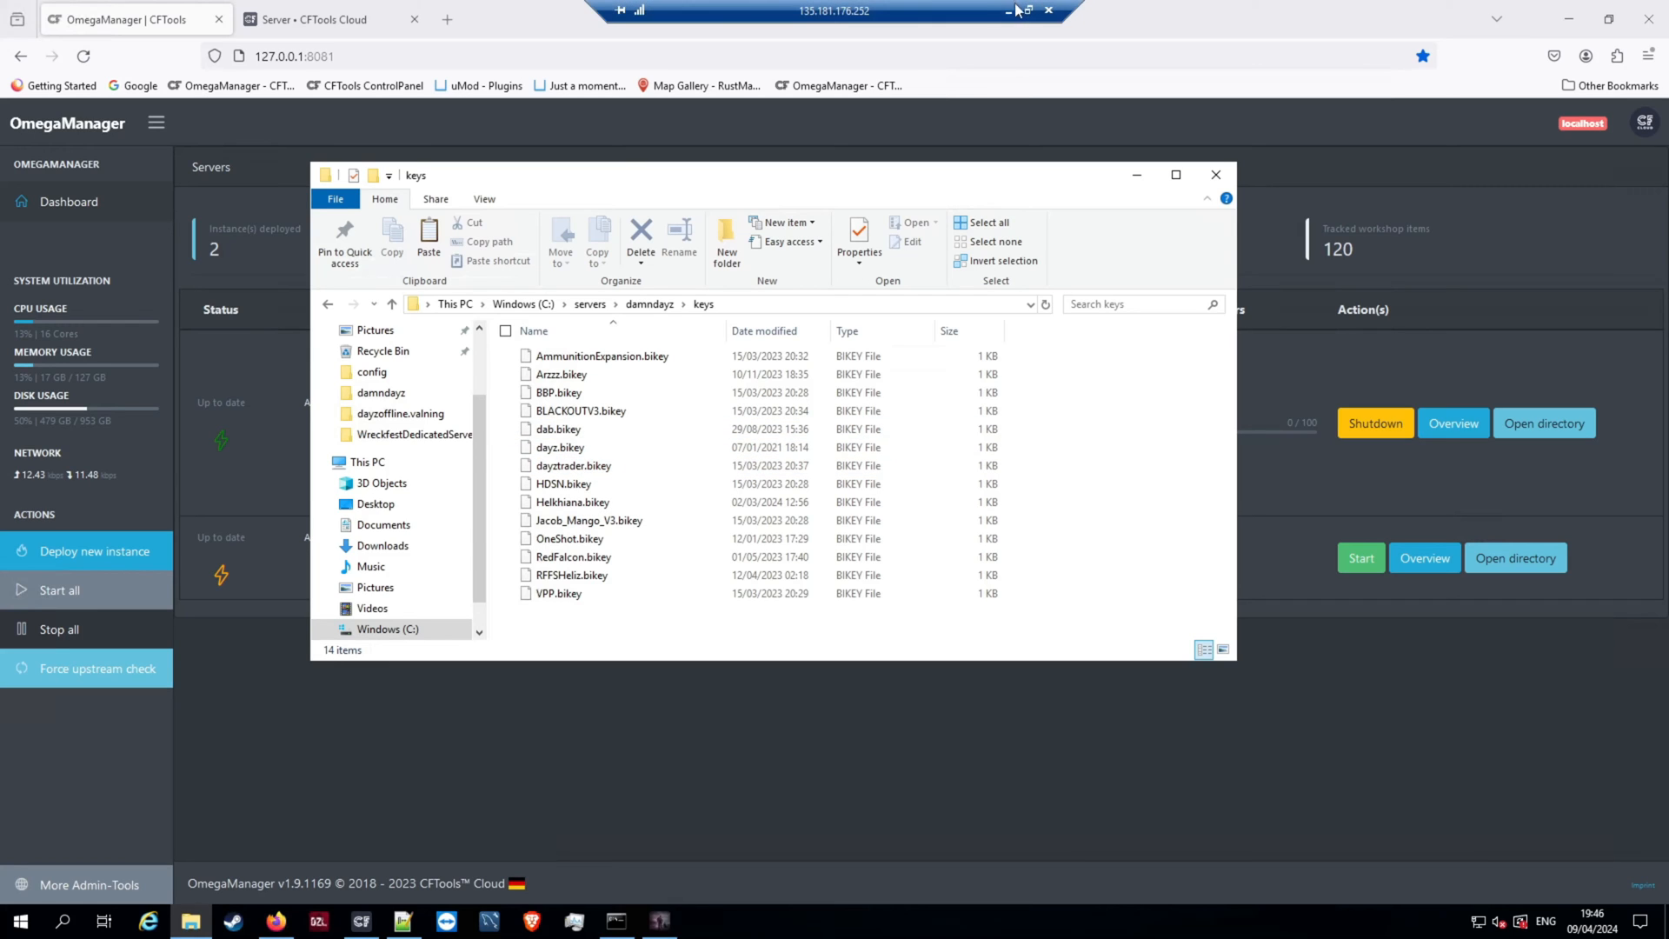
left_click(1004, 14)
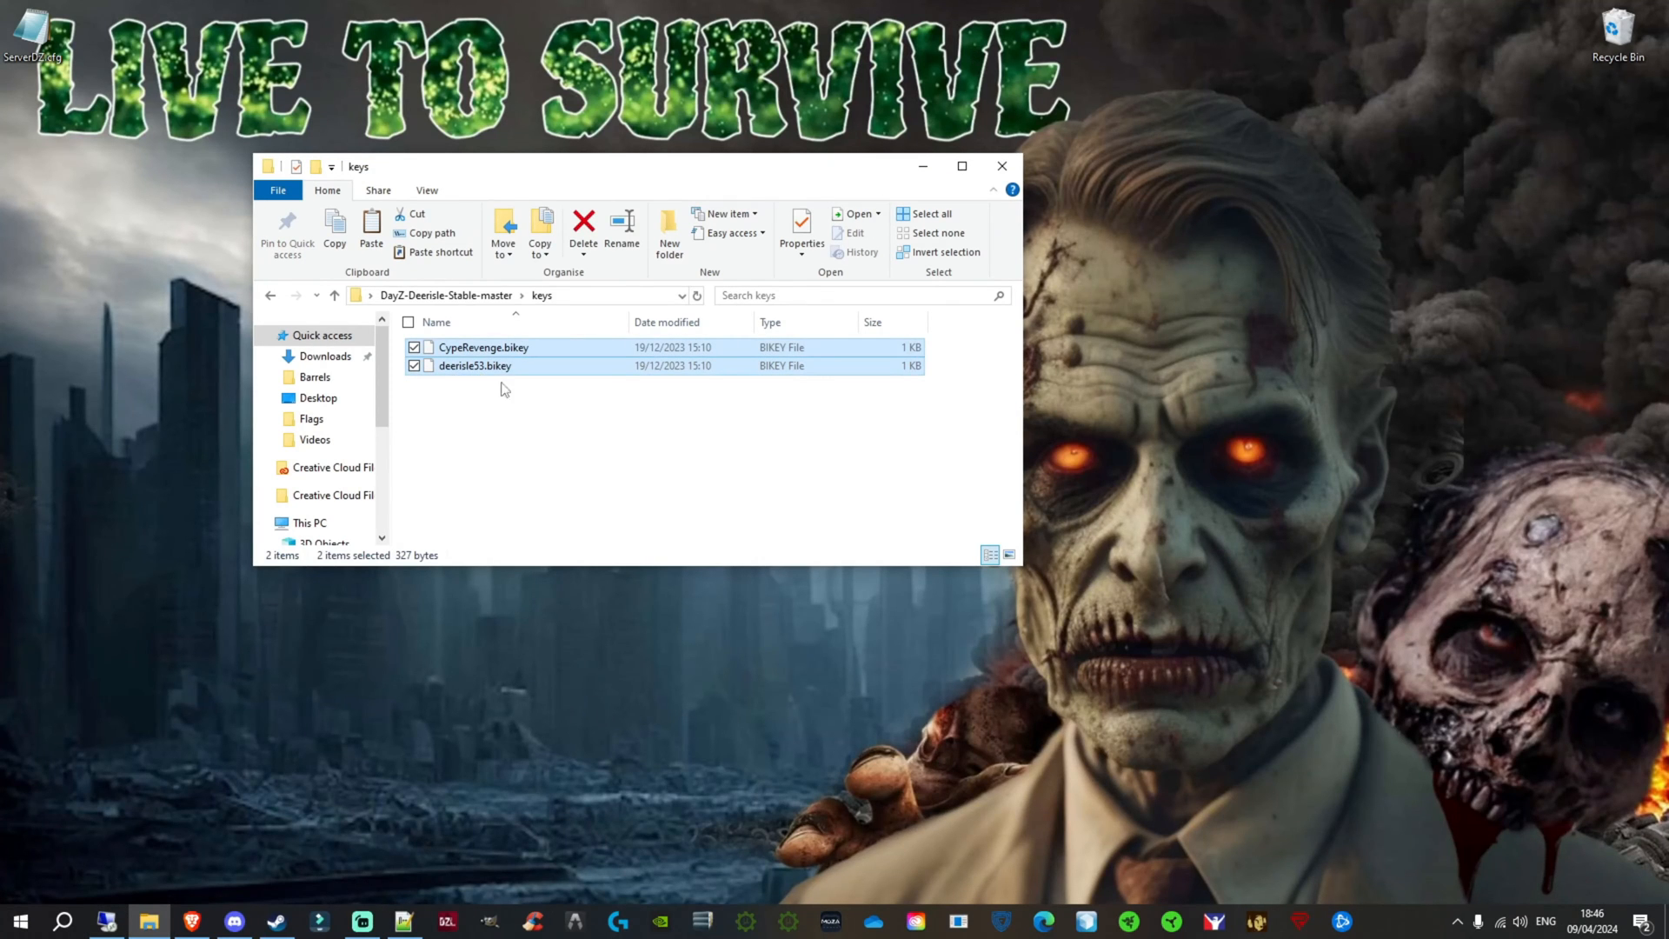
left_click(107, 921)
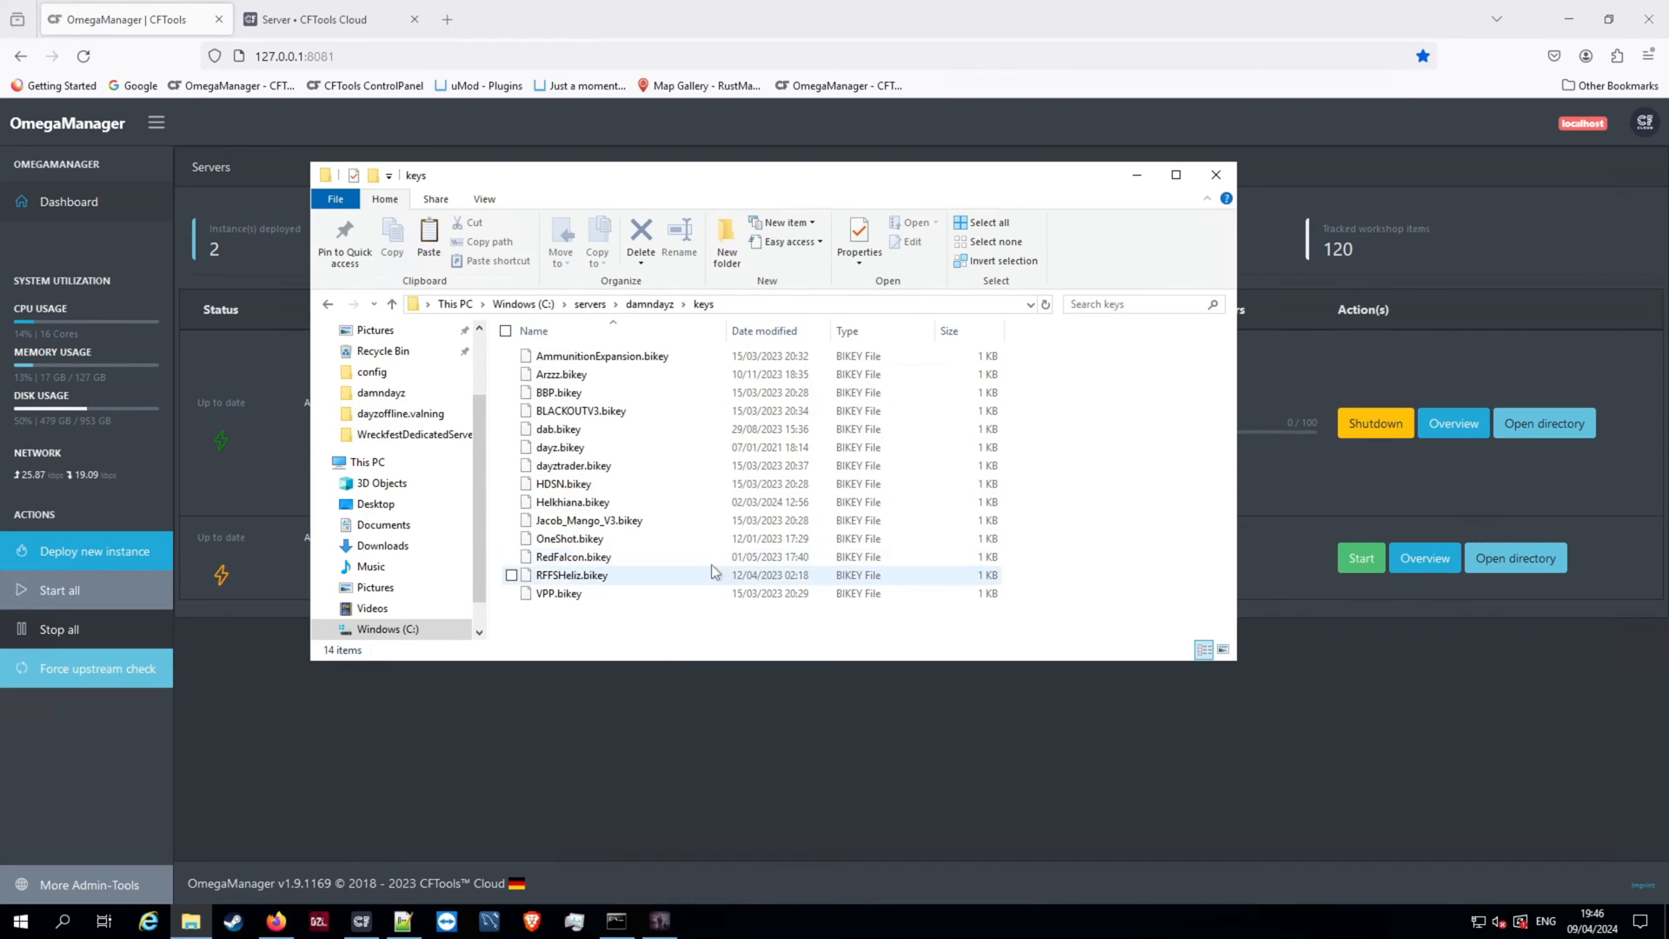
Step: Go up from the server's keys folder to servers, reopen damndayz and look through its folders and configuration files
left_click(649, 303)
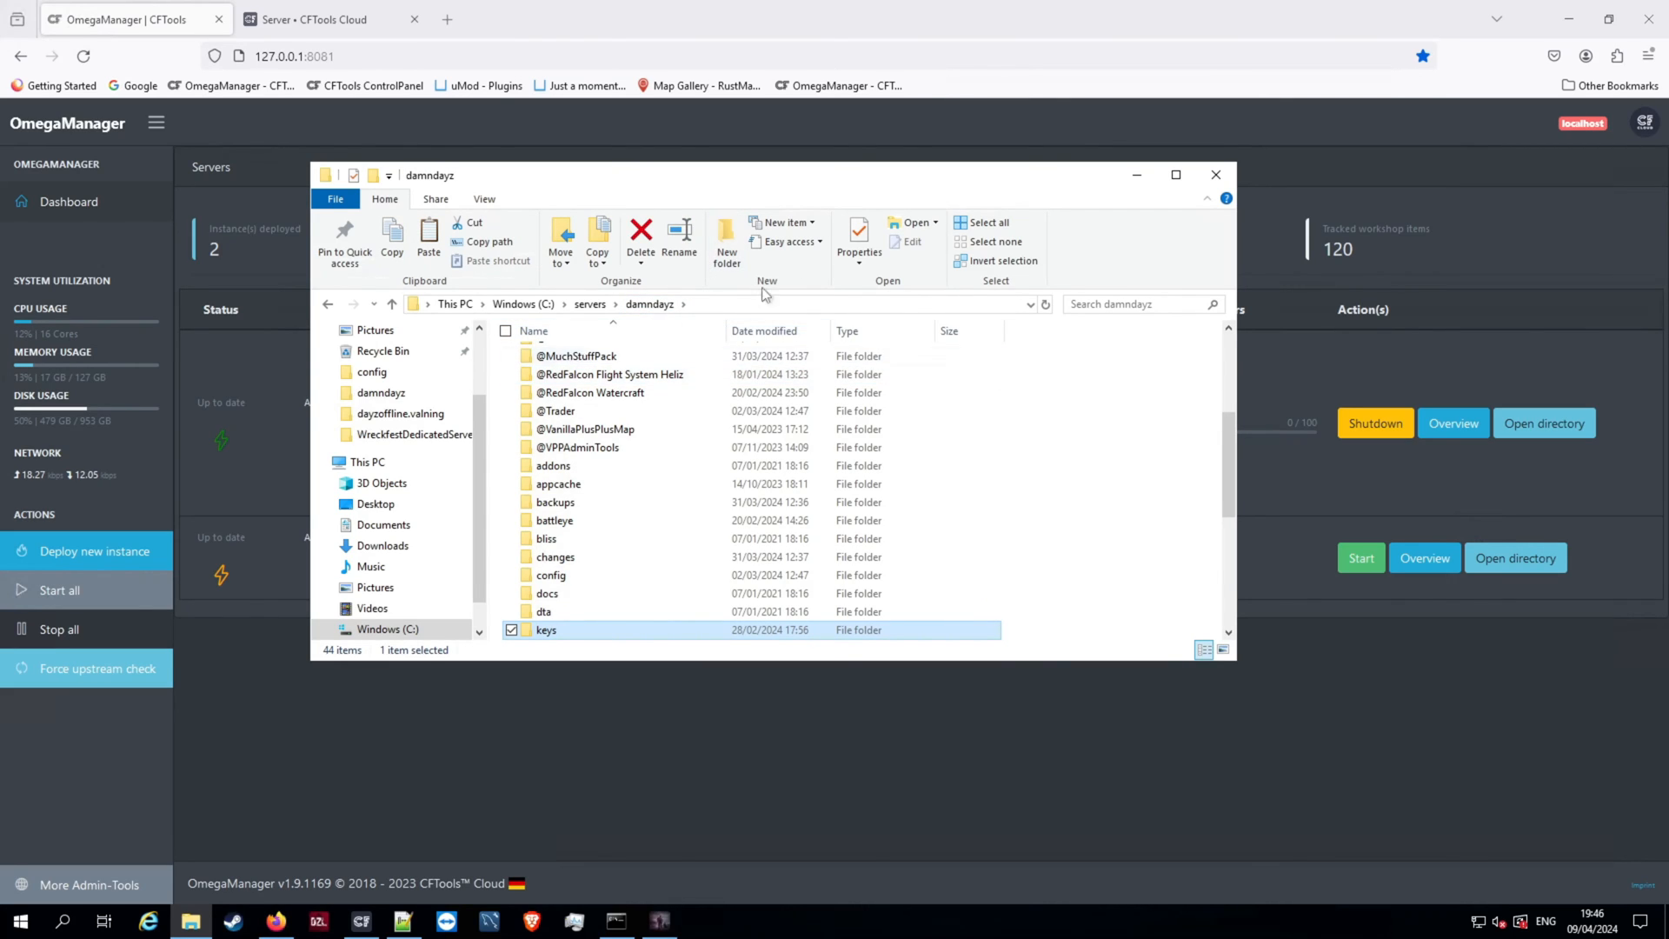
left_click(605, 307)
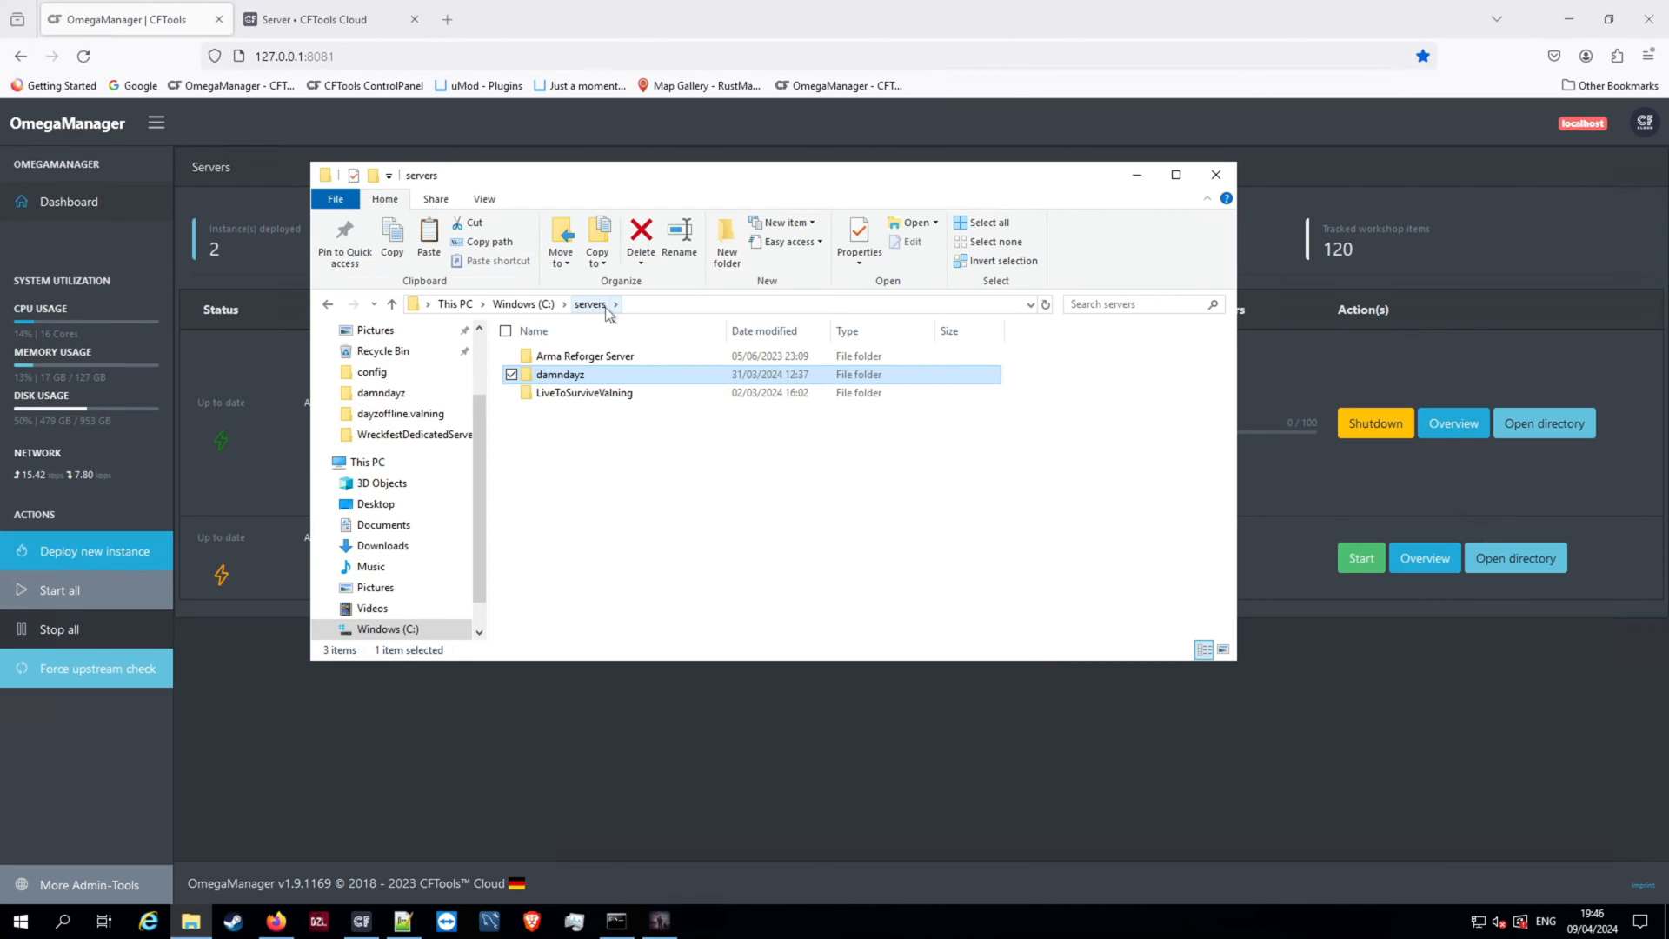
double_click(580, 376)
scroll(577, 416, "down", 7)
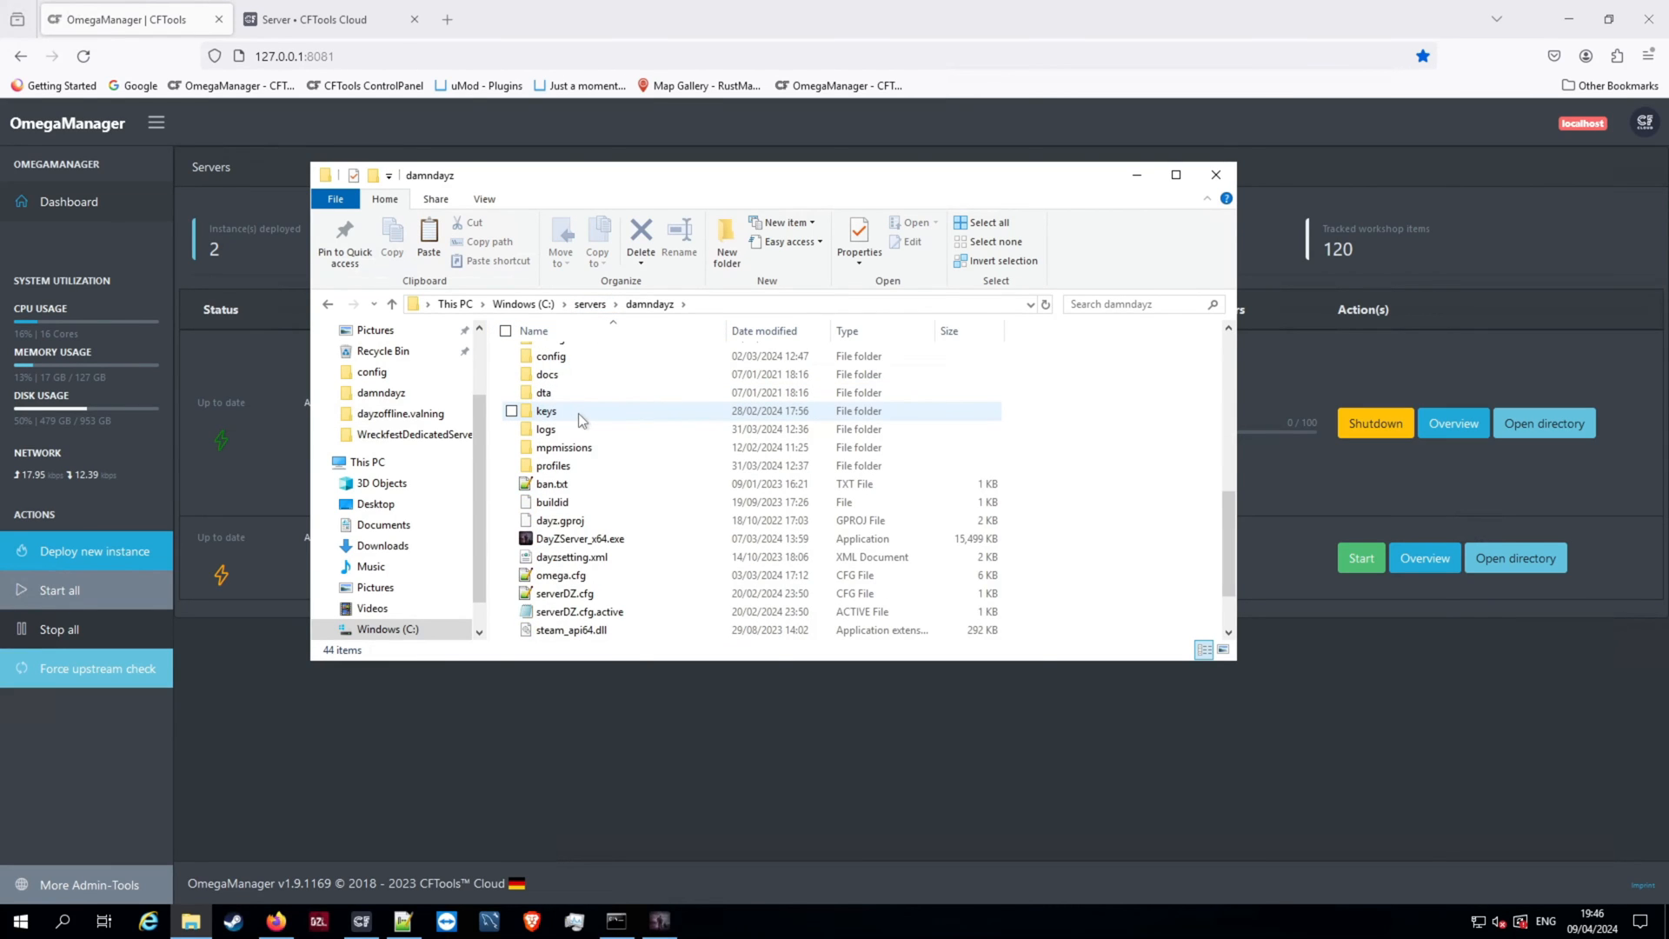
scroll(577, 413, "down", 1)
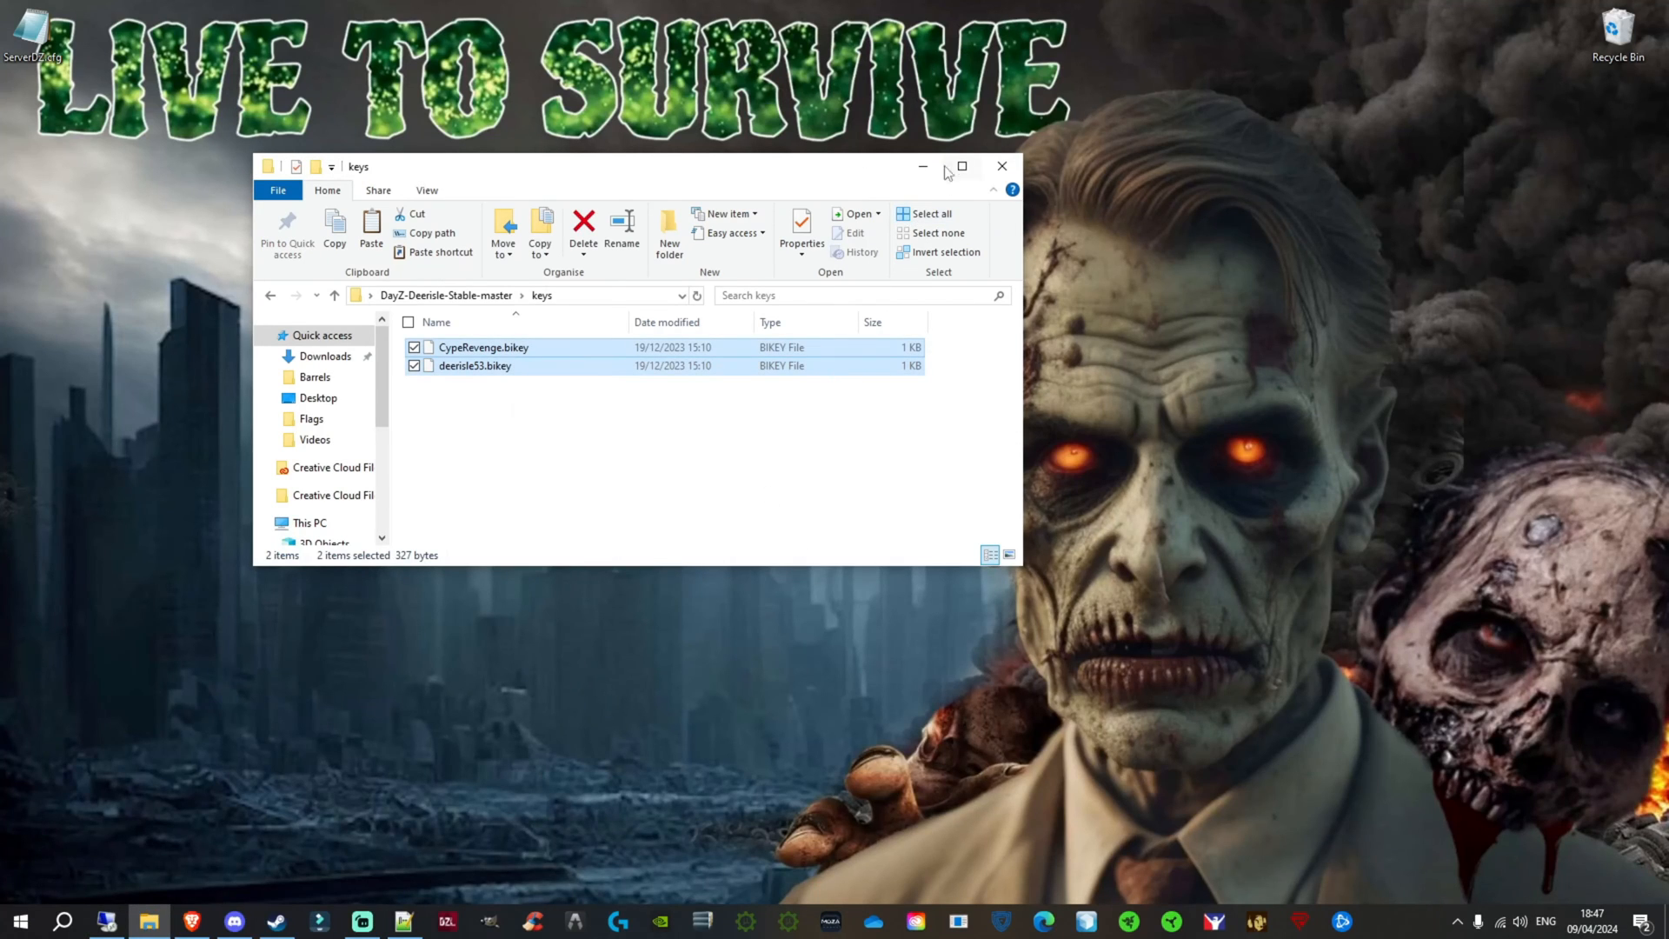
Step: Switch to ServerDZ.cfg in Notepad++ and replace the mission template under class DayZ with empty.deerisle
left_click(392, 923)
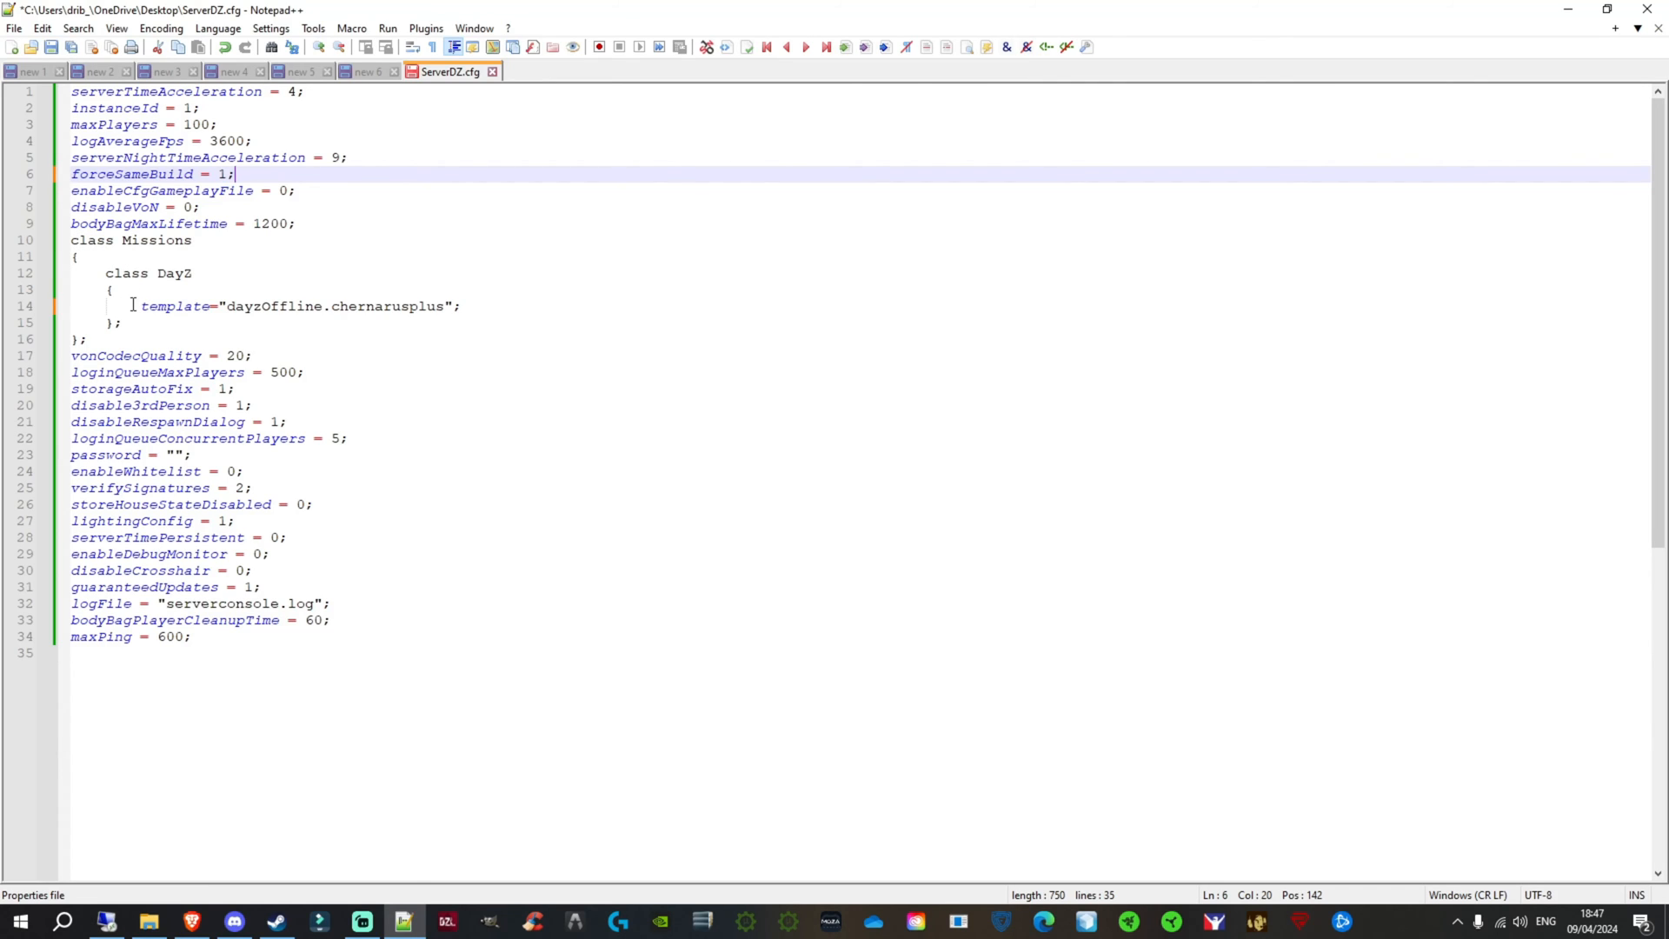
left_click_drag(135, 306, 174, 311)
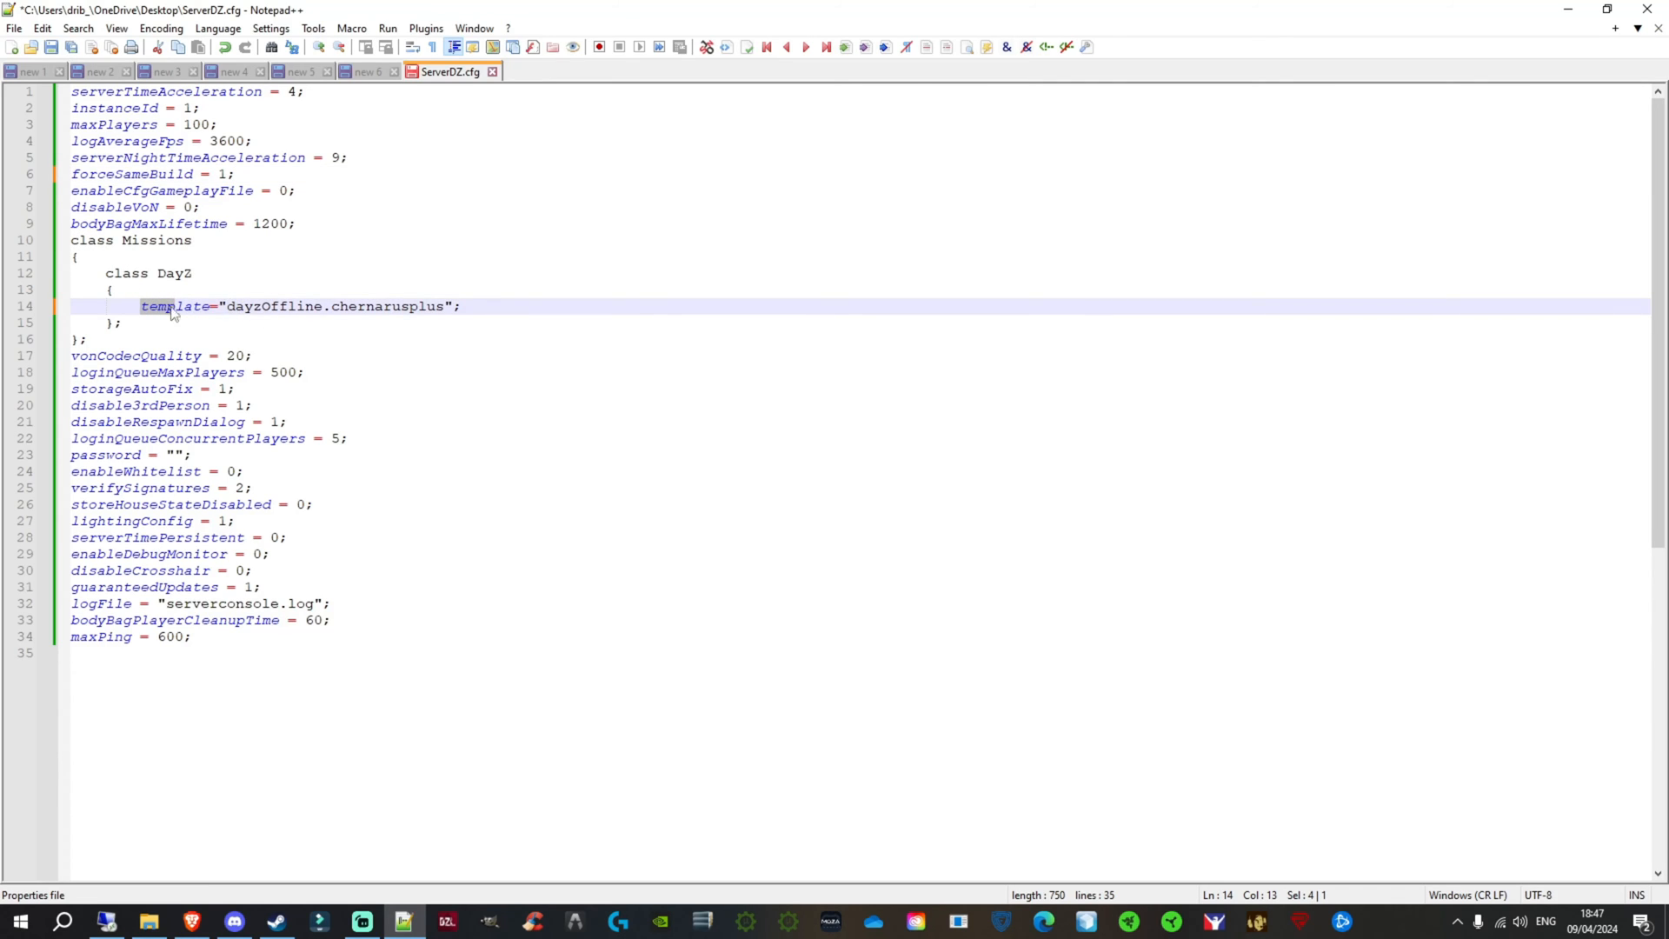
left_click_drag(227, 306, 445, 314)
left_click(380, 337)
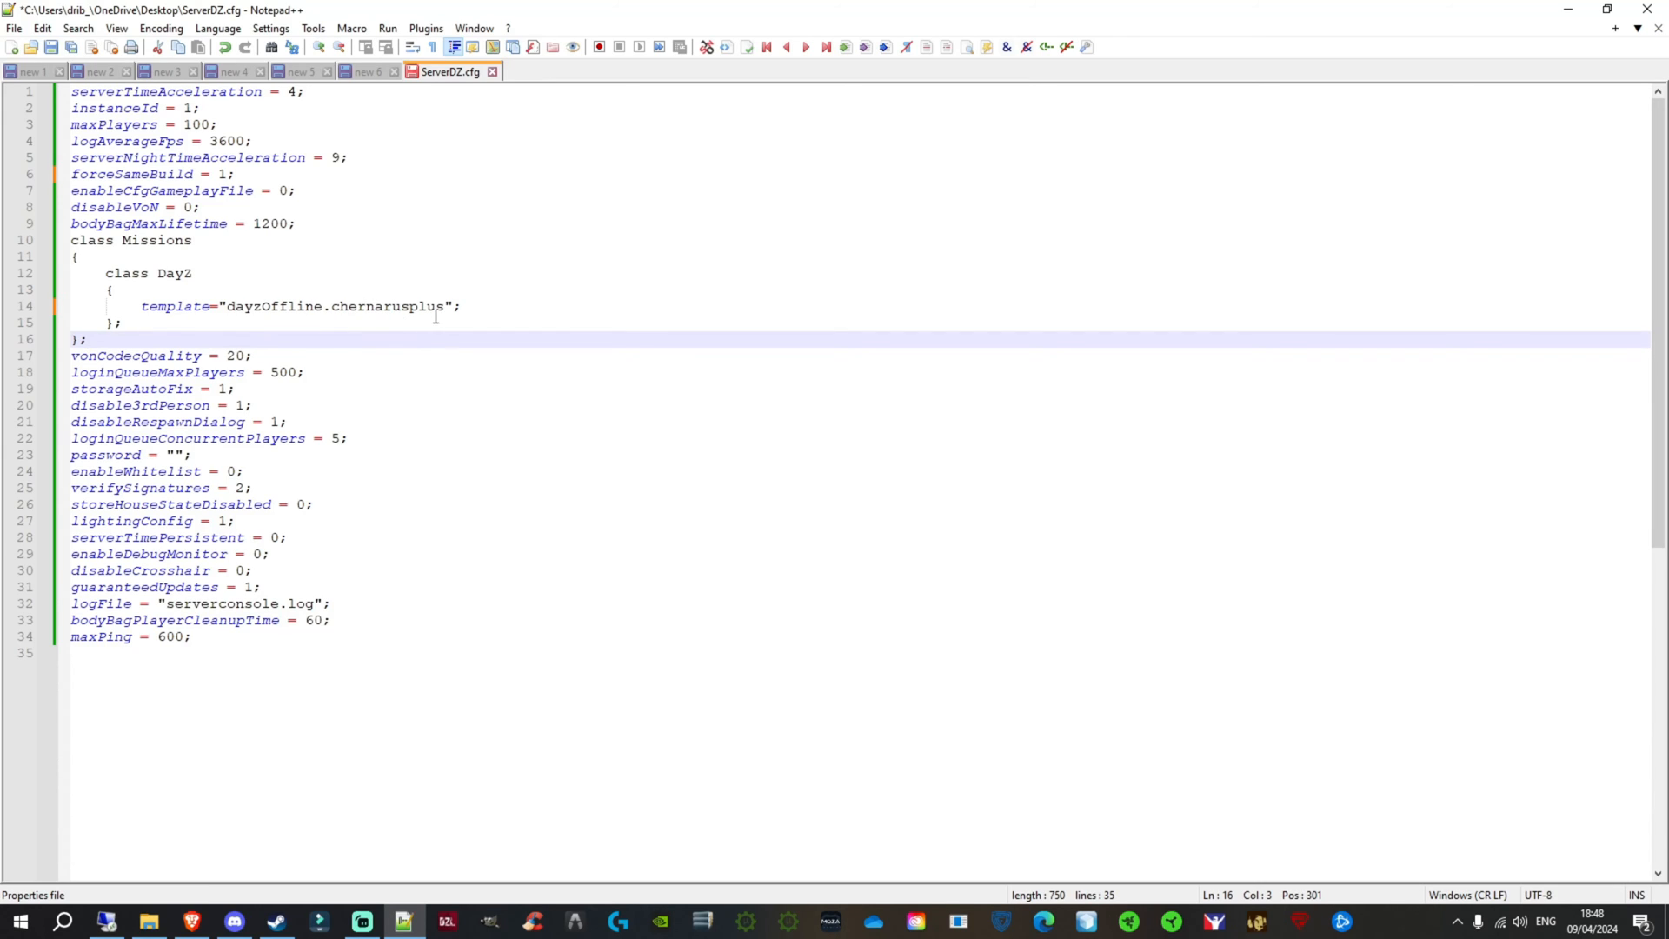
left_click_drag(443, 306, 227, 307)
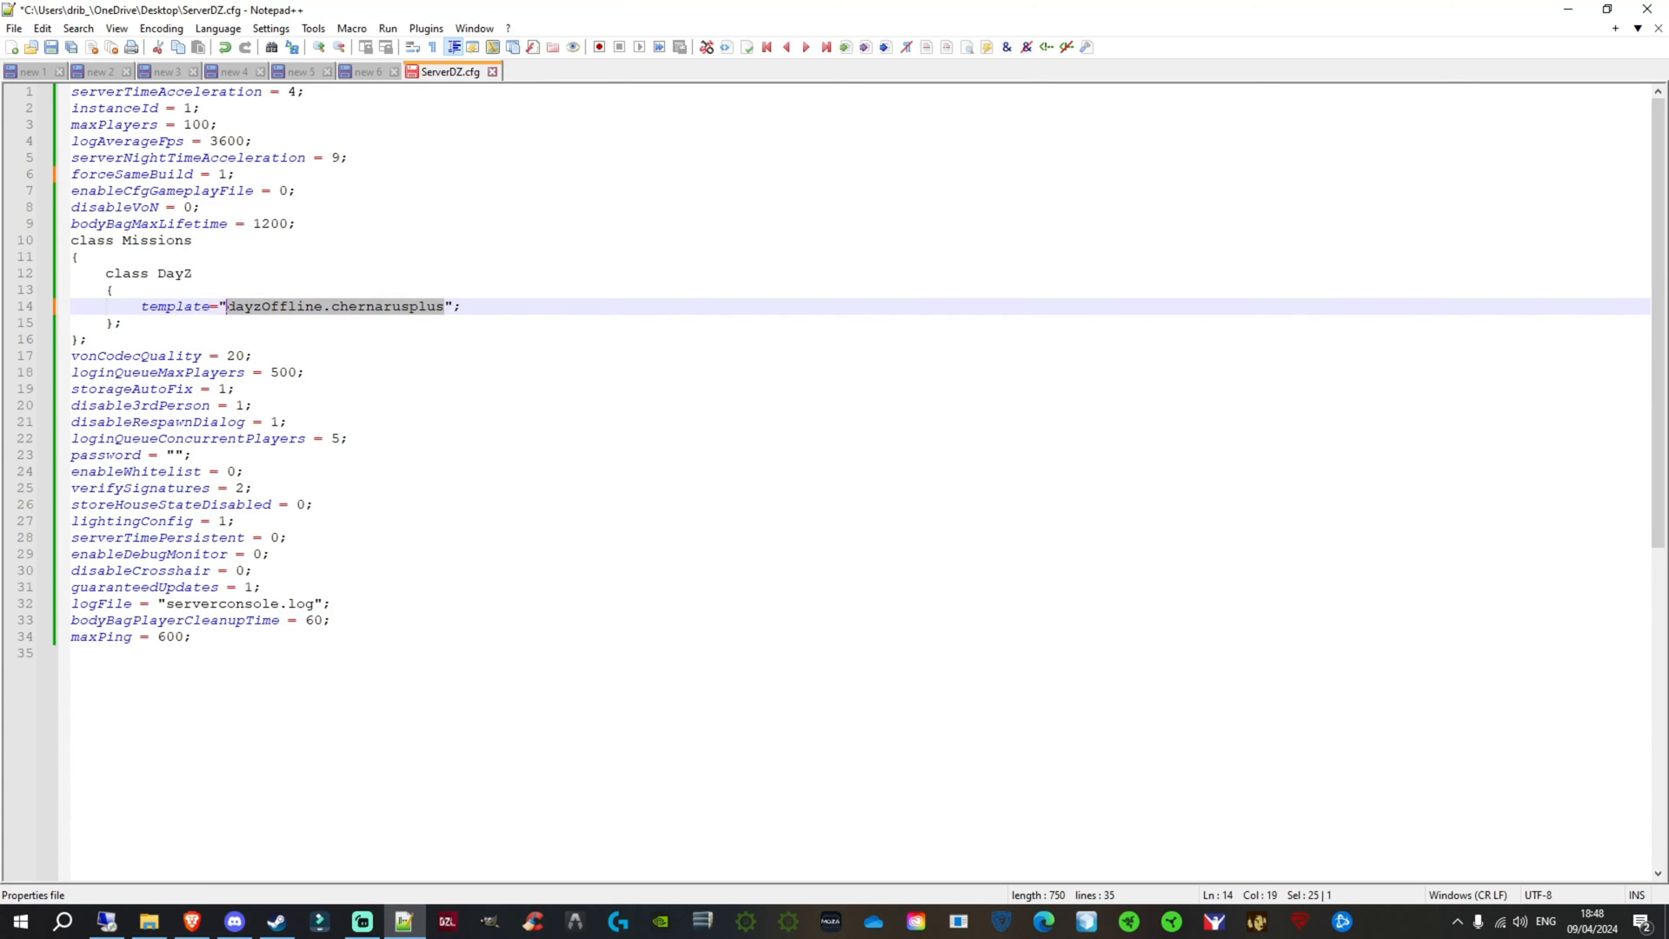
key("BackSpace")
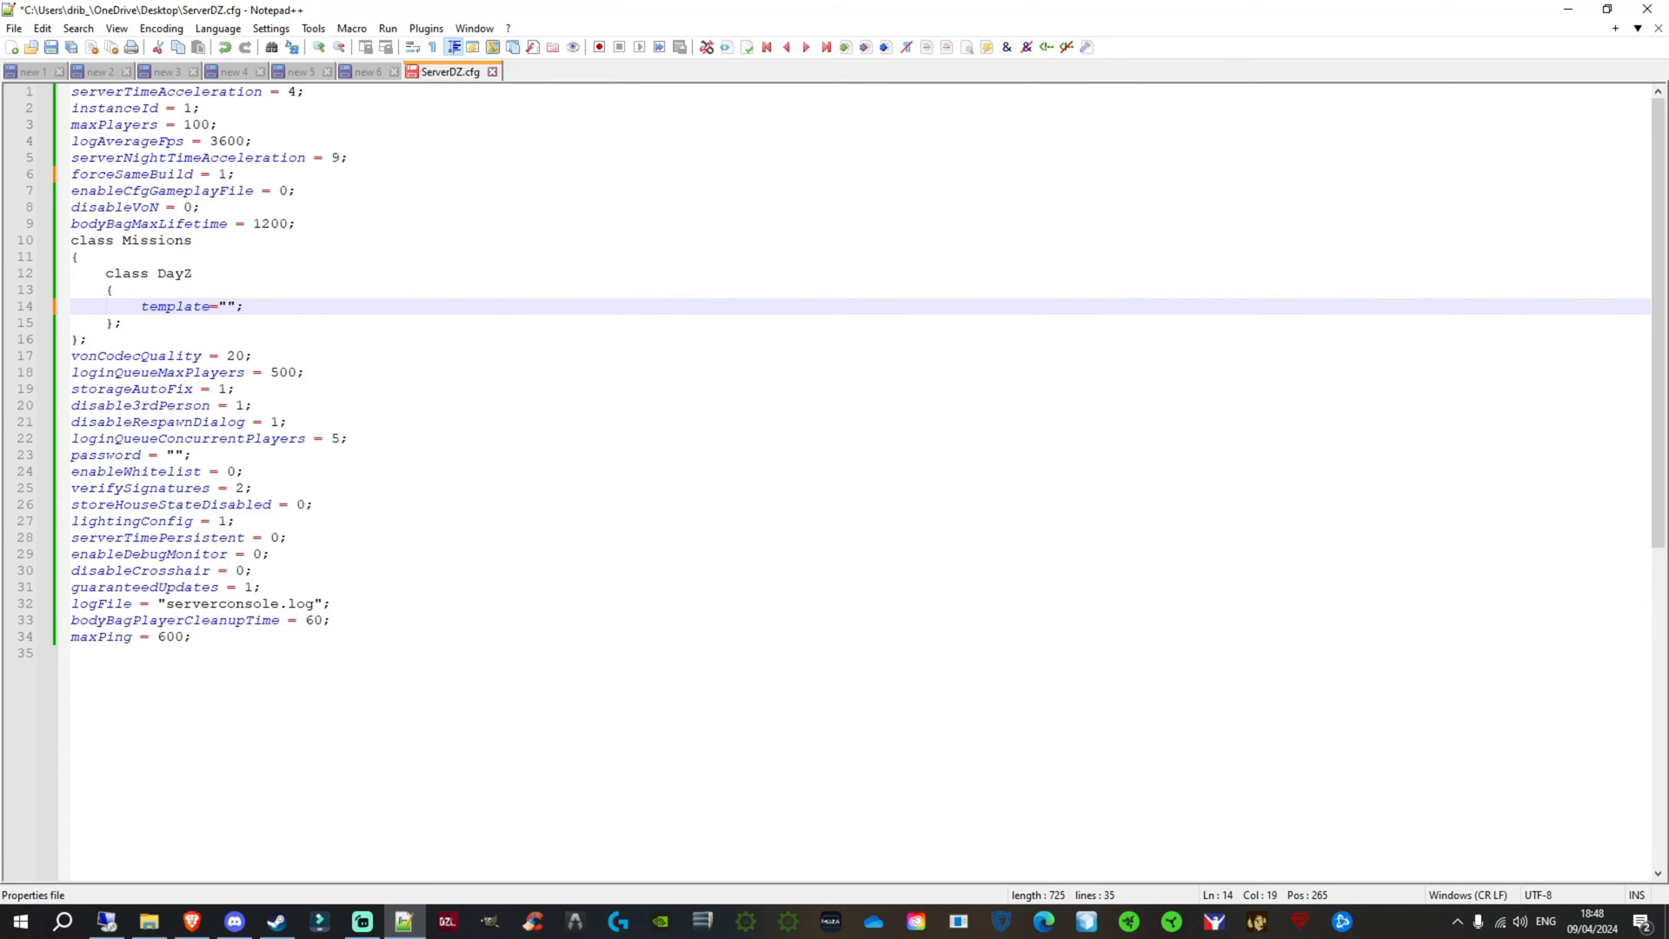
type("empty.deerisle")
Step: Check the mission folder names in the remote server's mpmissions folder, review the damndayz files, and return to ServerDZ.cfg
left_click(107, 921)
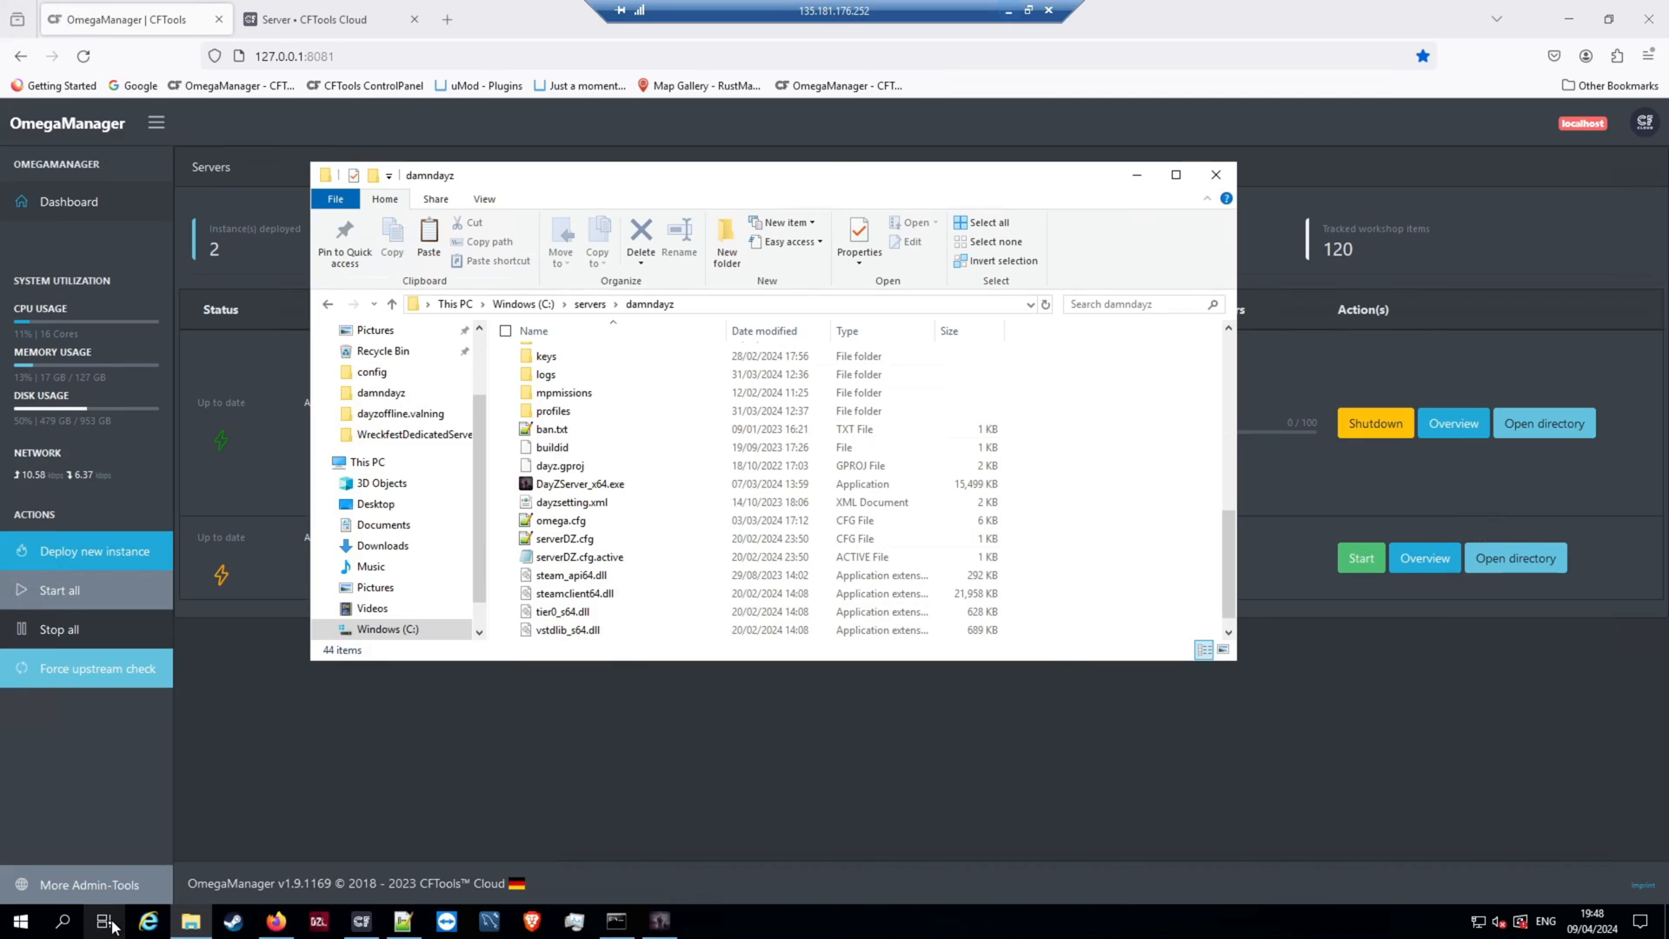
double_click(579, 396)
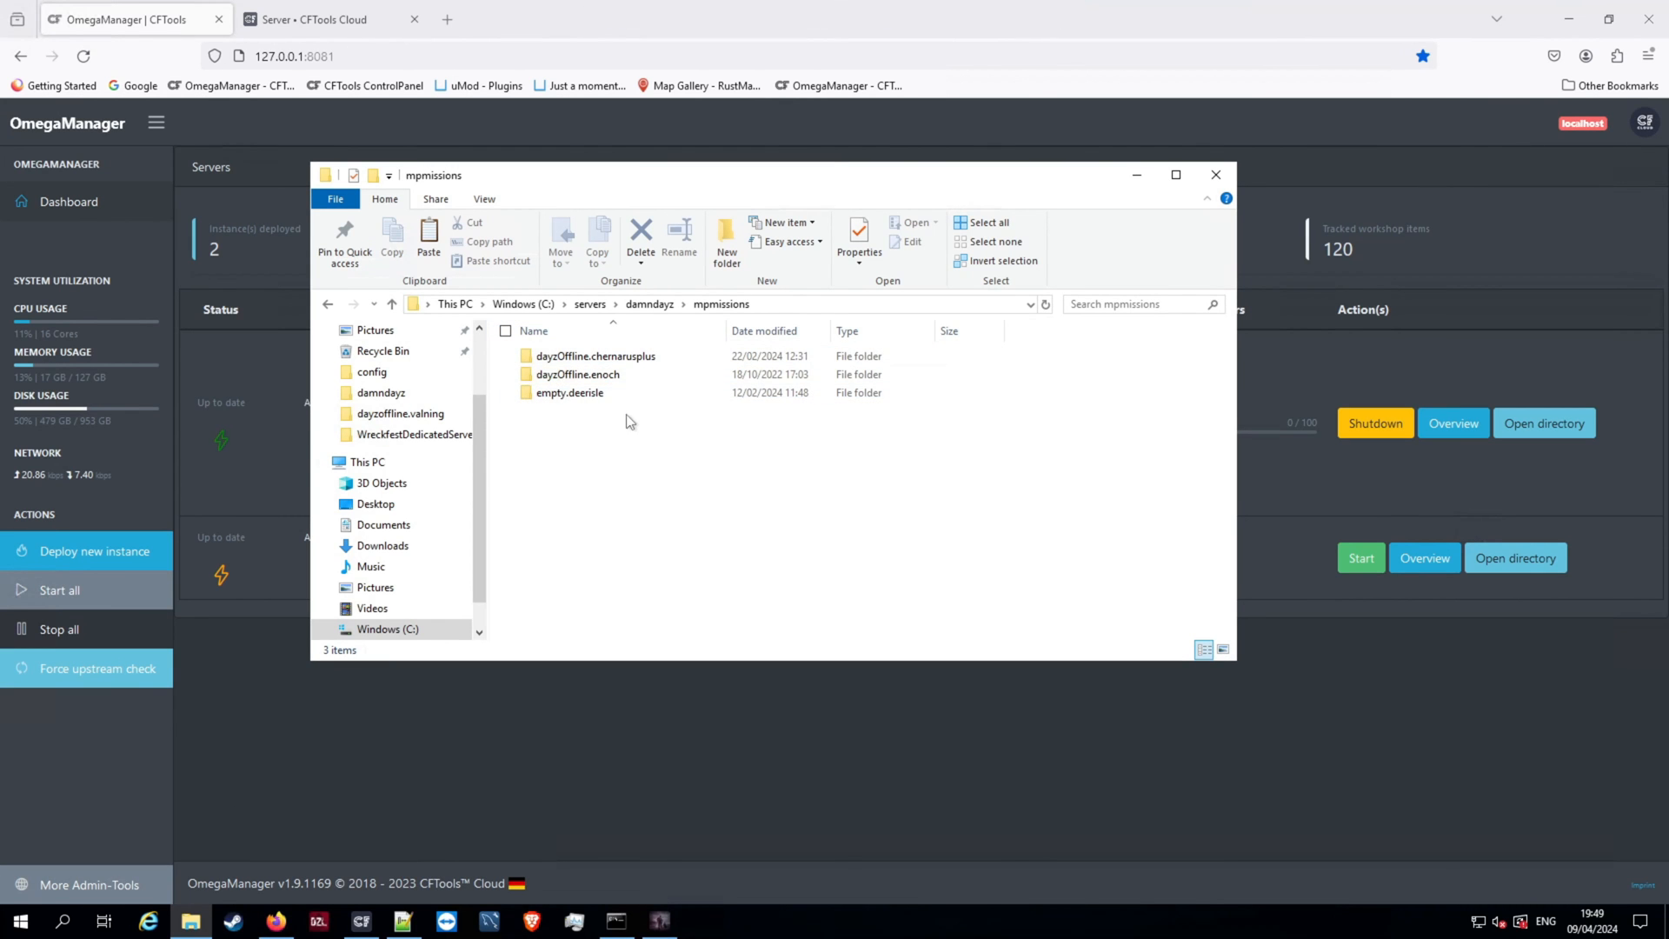
left_click(649, 303)
scroll(607, 541, "down", 5)
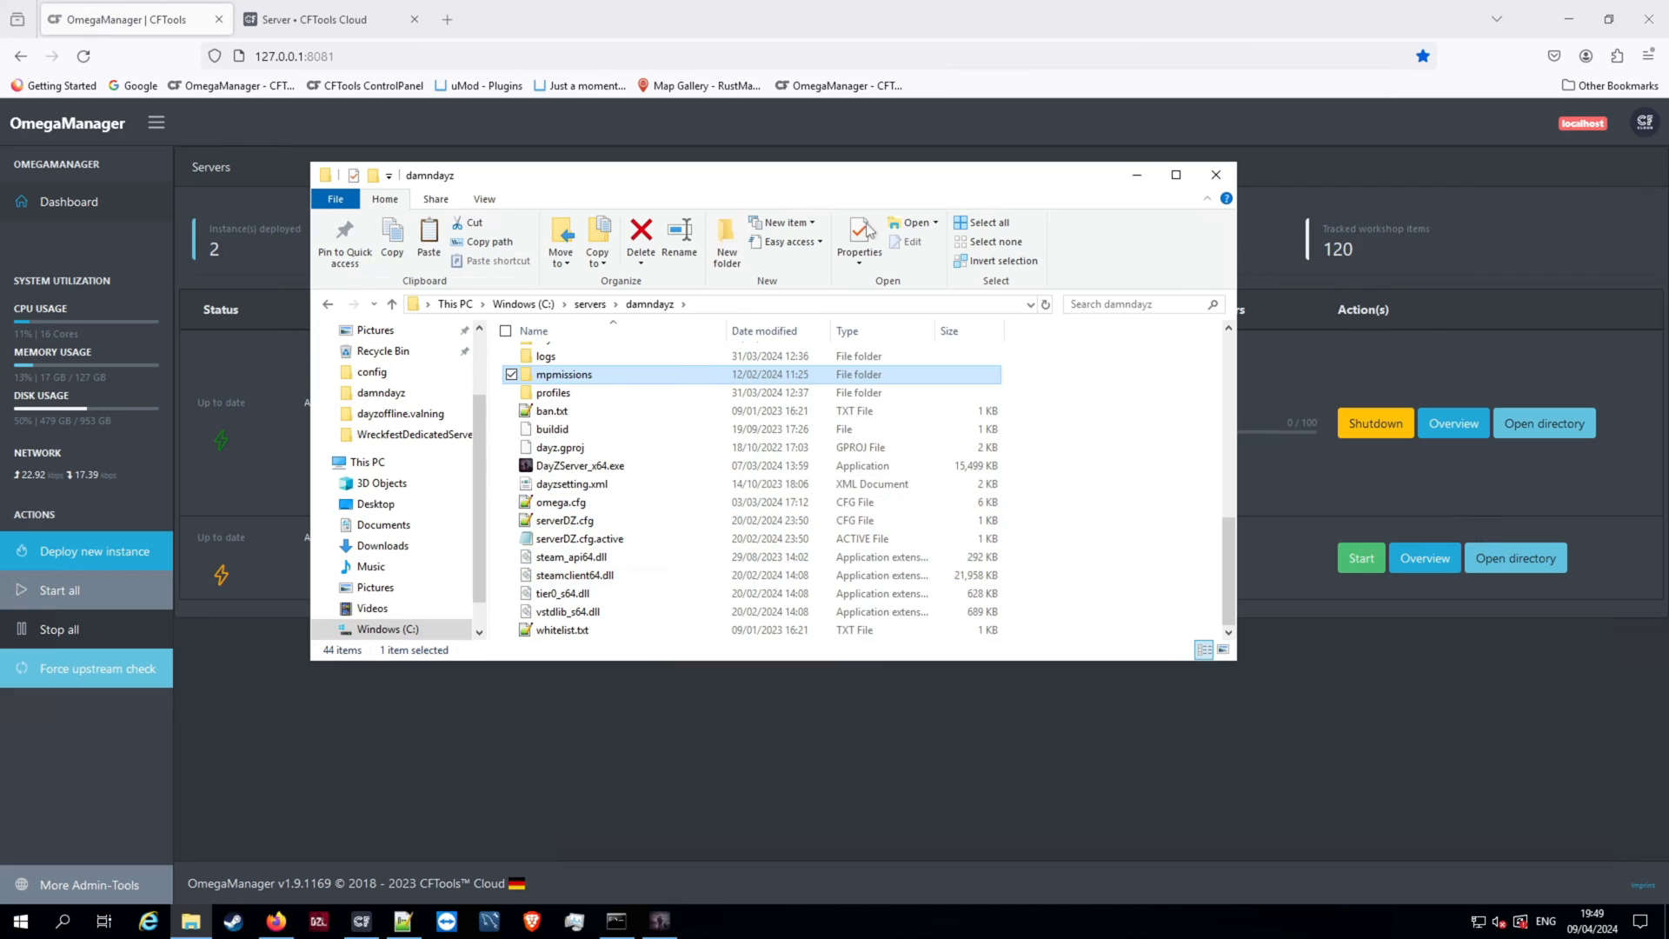
left_click(1004, 16)
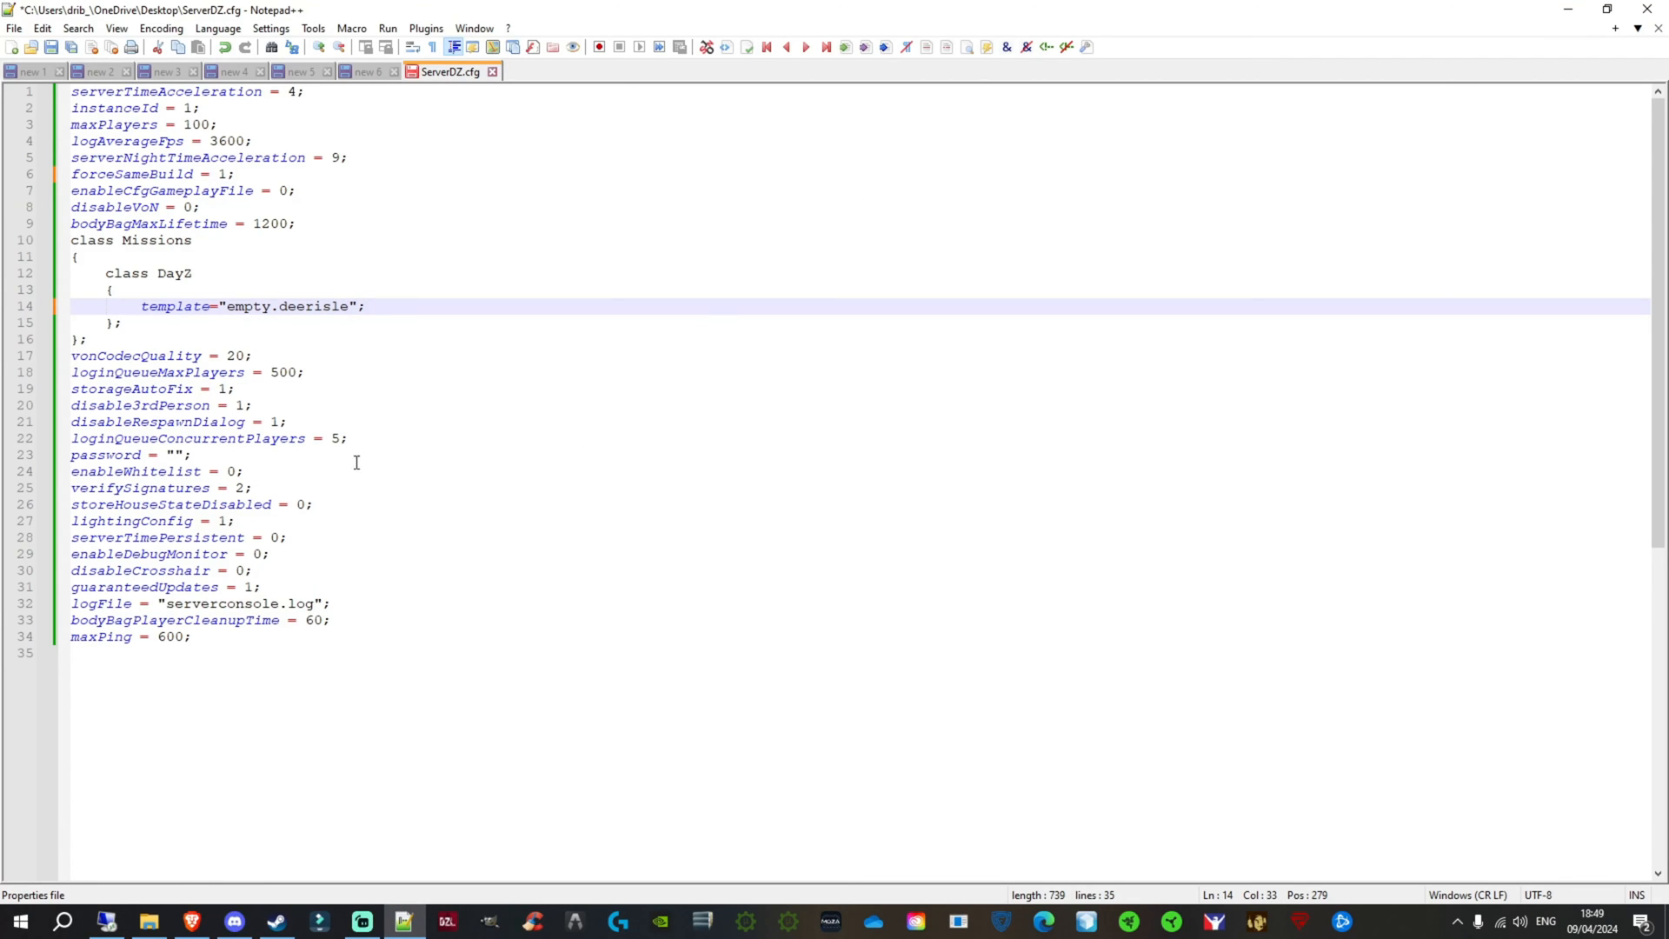